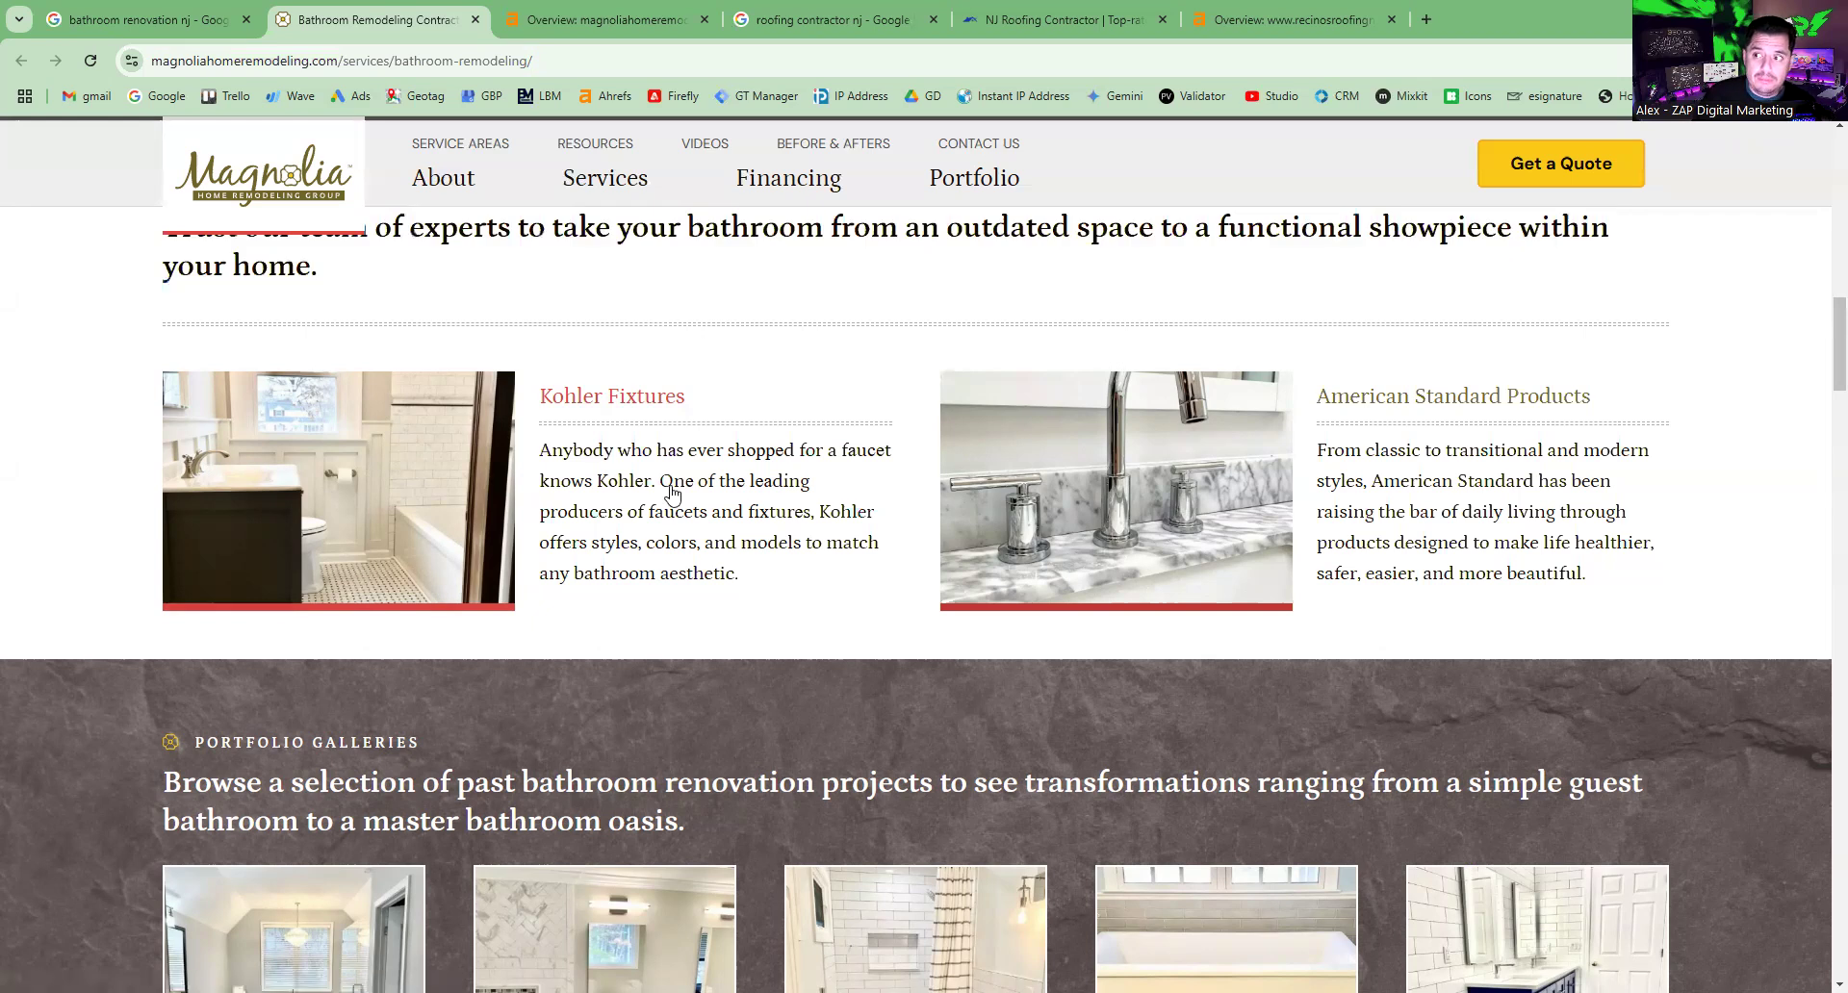
Step: Review the related services section and the portfolio galleries' introductory text on the Magnolia bathroom remodeling page
scroll(671, 494, down, 2)
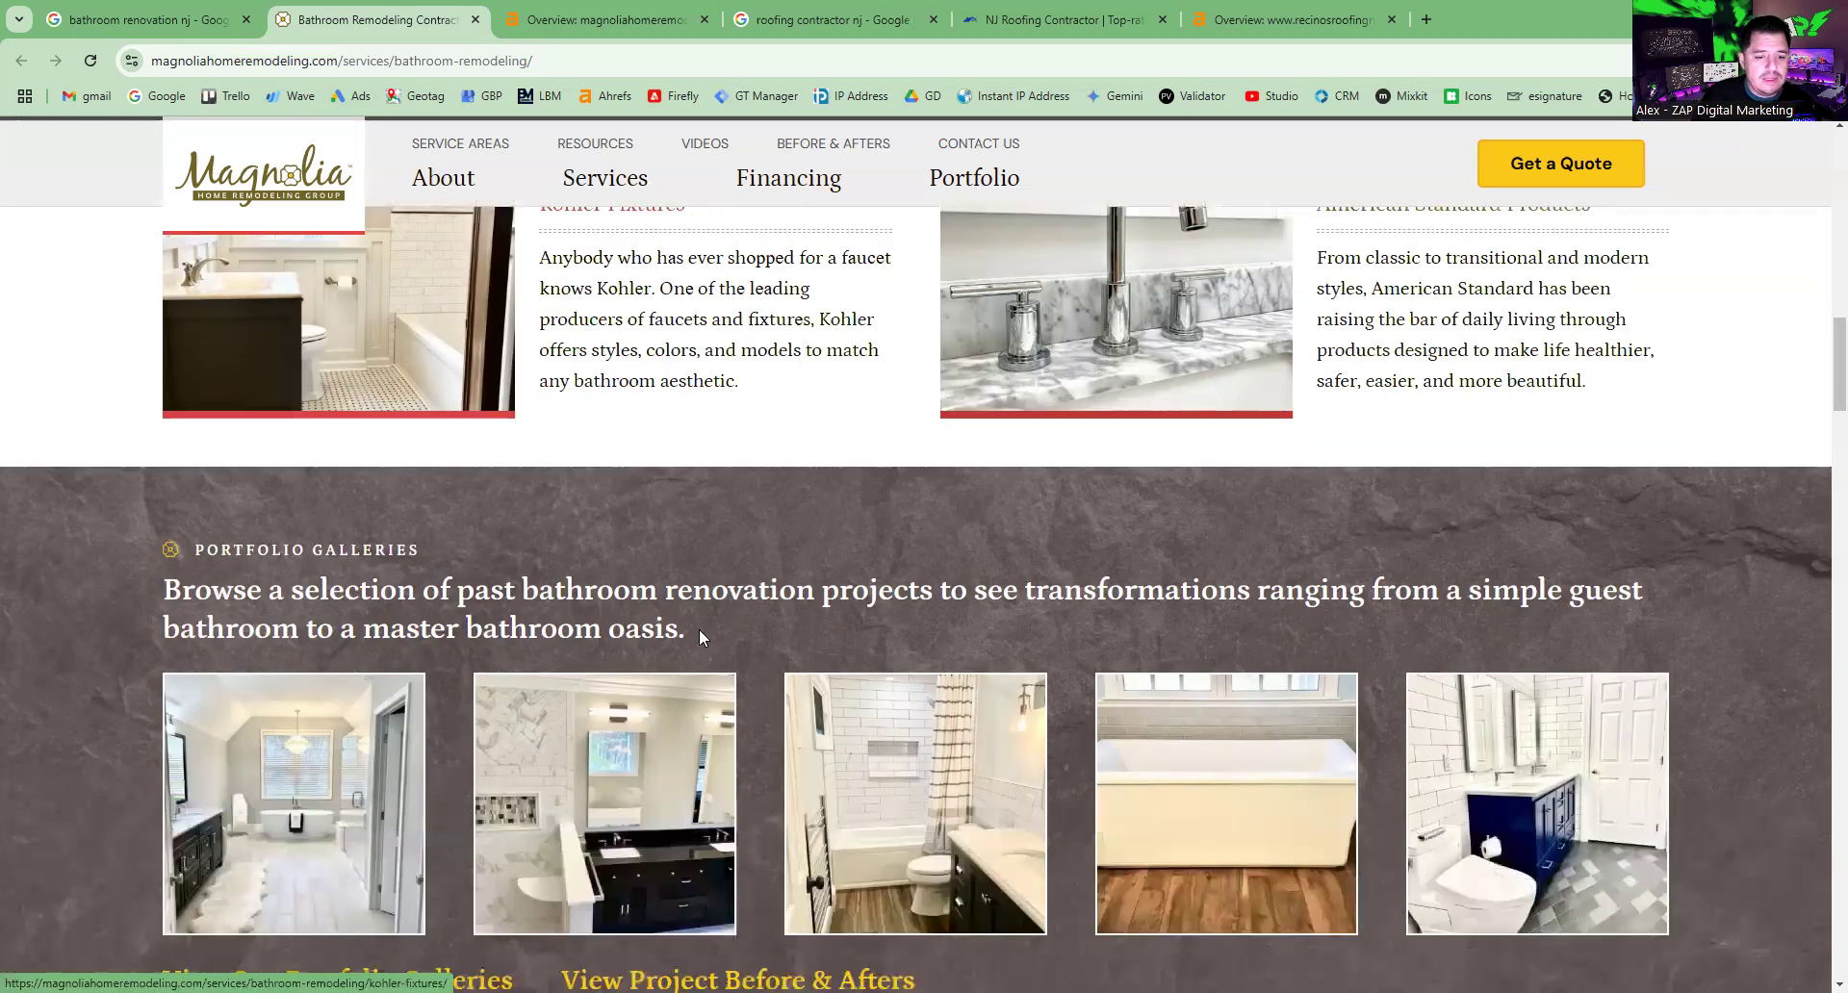
triple_click(128, 574)
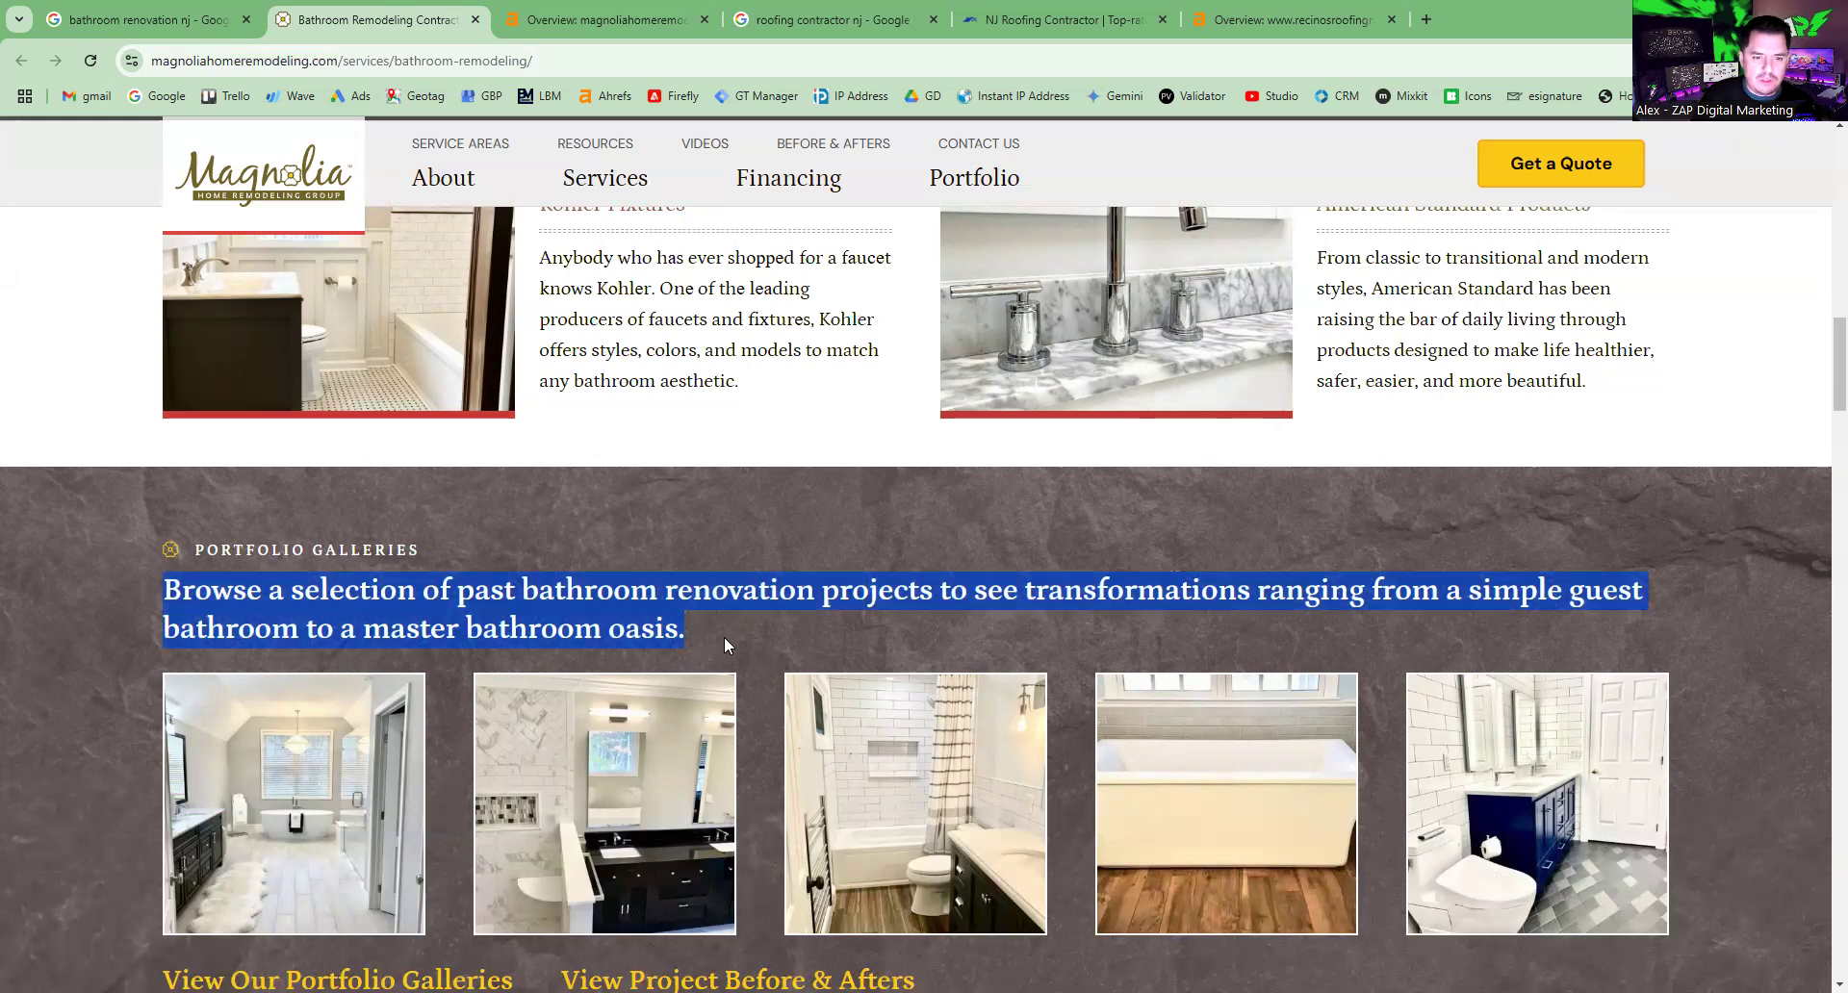
scroll(723, 638, up, 3)
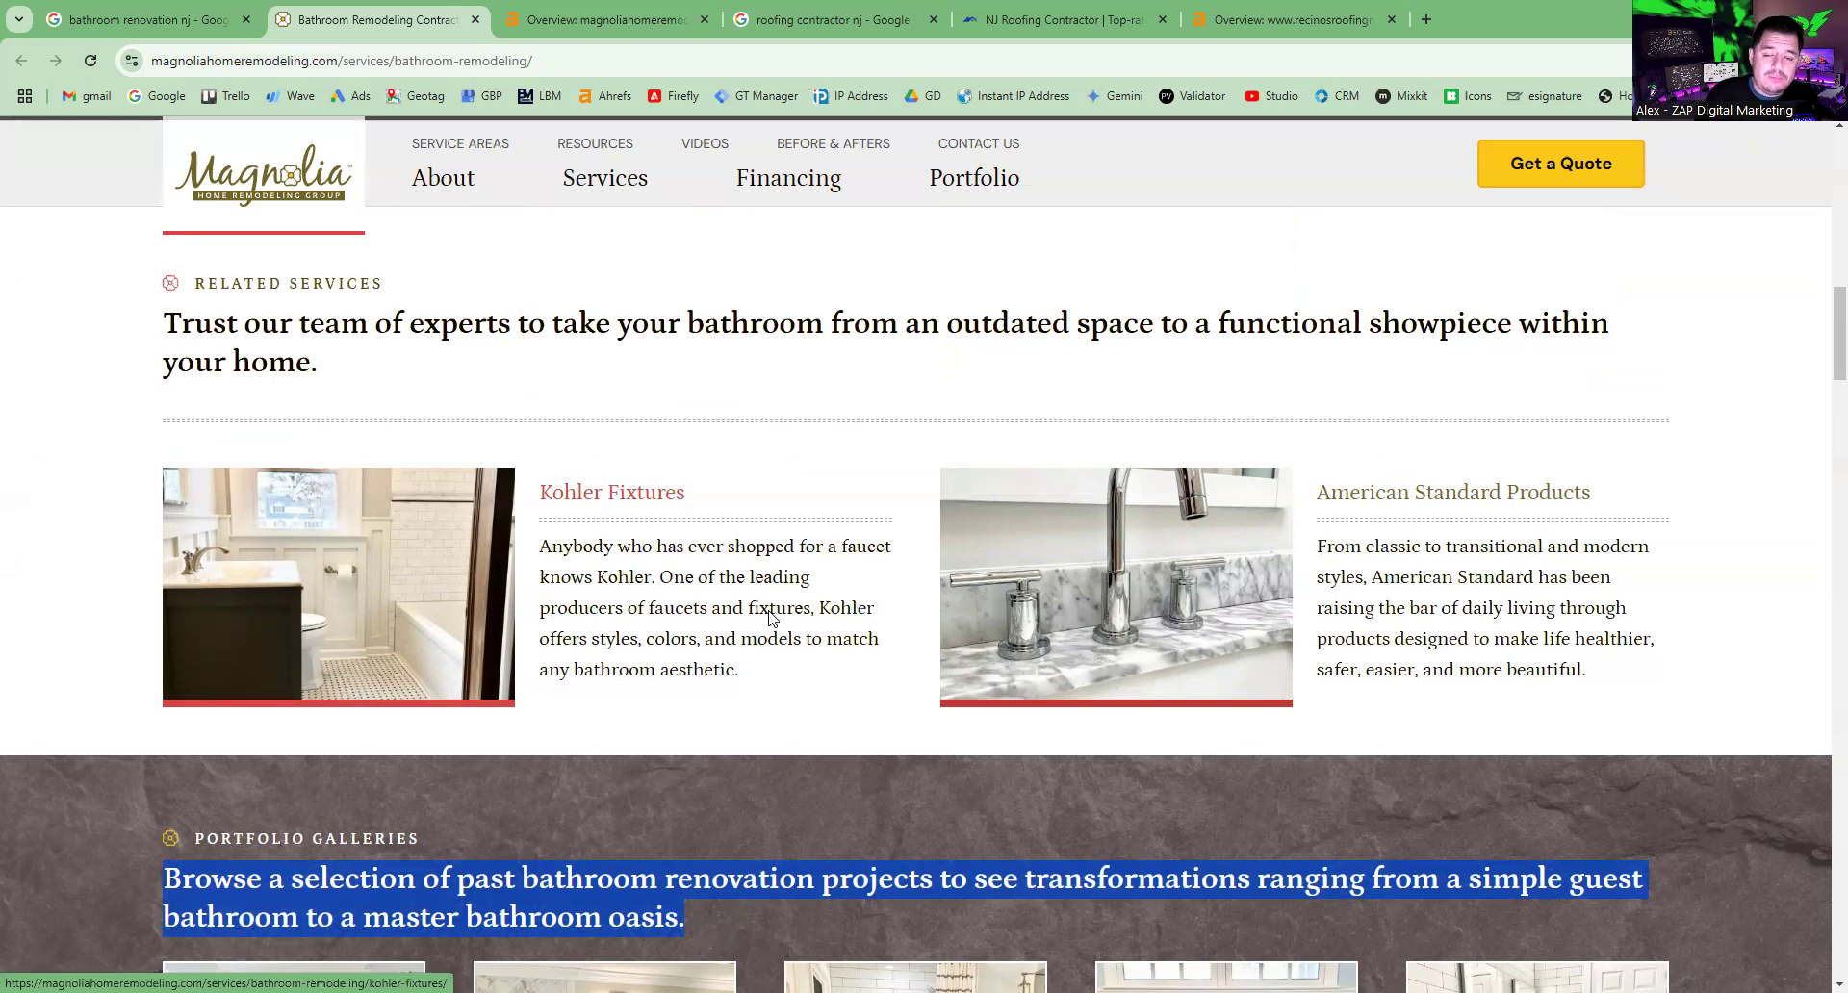
scroll(769, 616, down, 3)
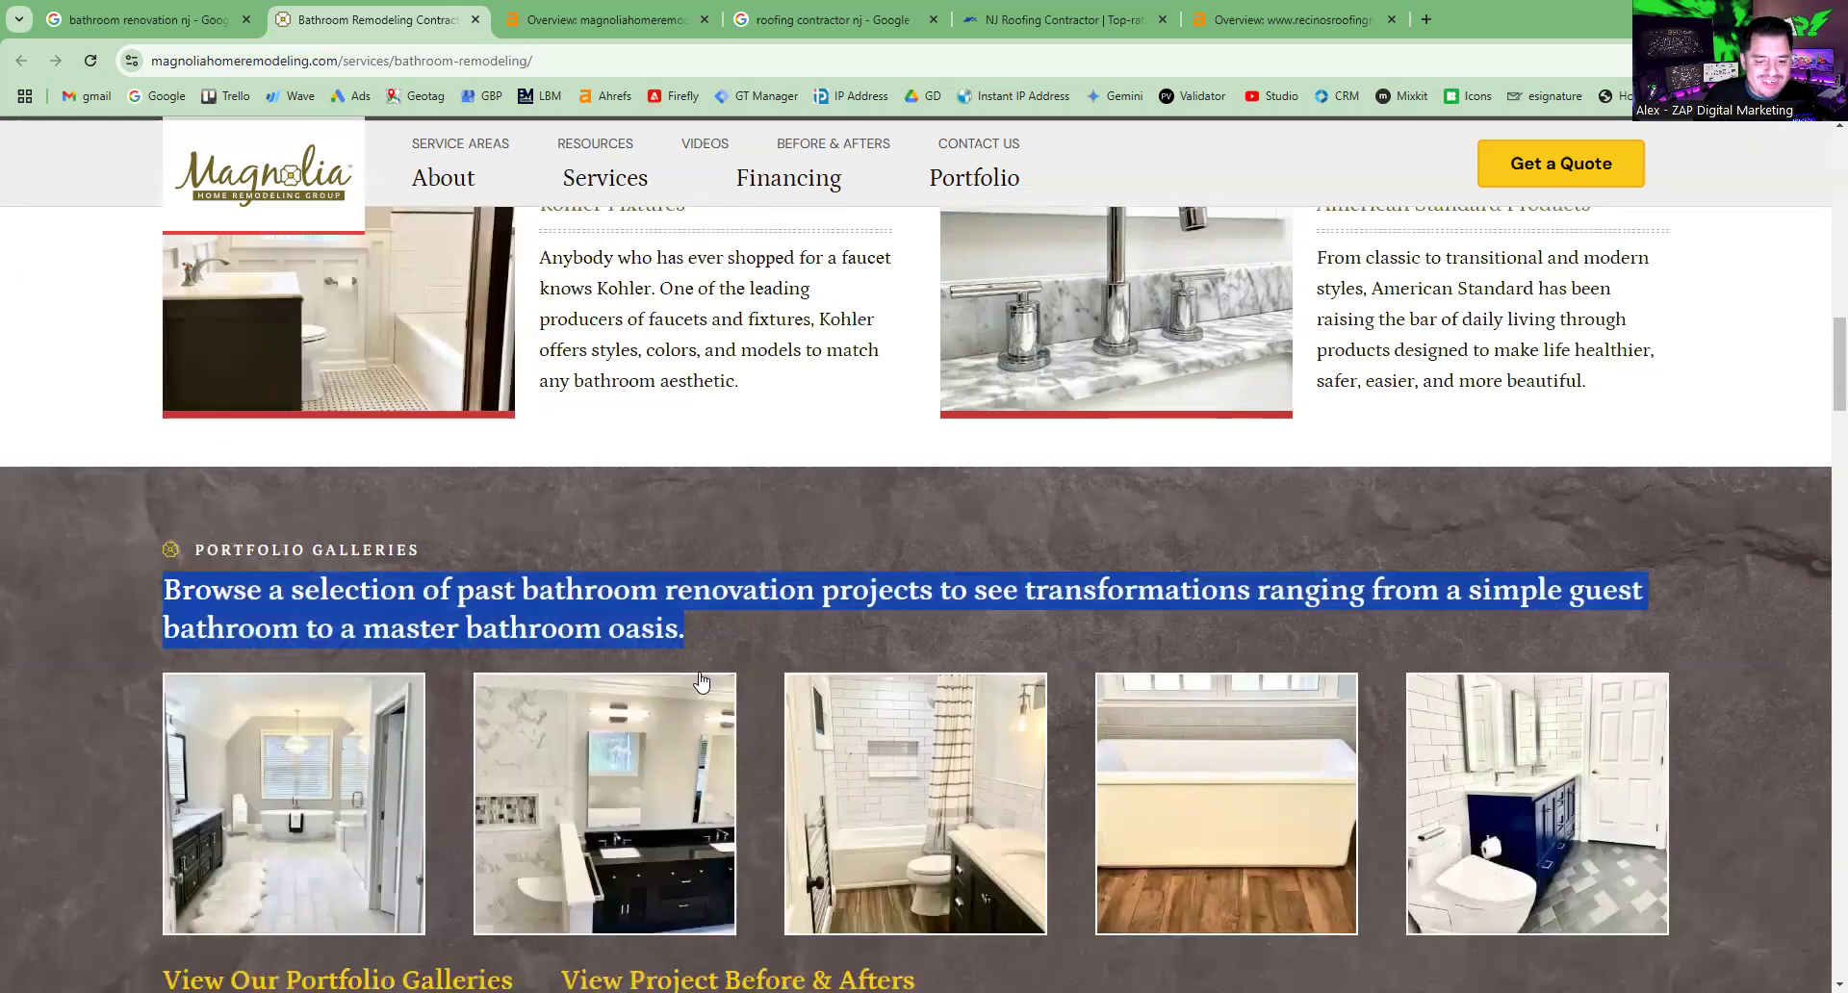
Step: Examine the "Types of Bathroom Remodeling" section, highlighting its full text and the opening question about New Jersey residents
scroll(549, 827, down, 4)
scroll(532, 828, down, 2)
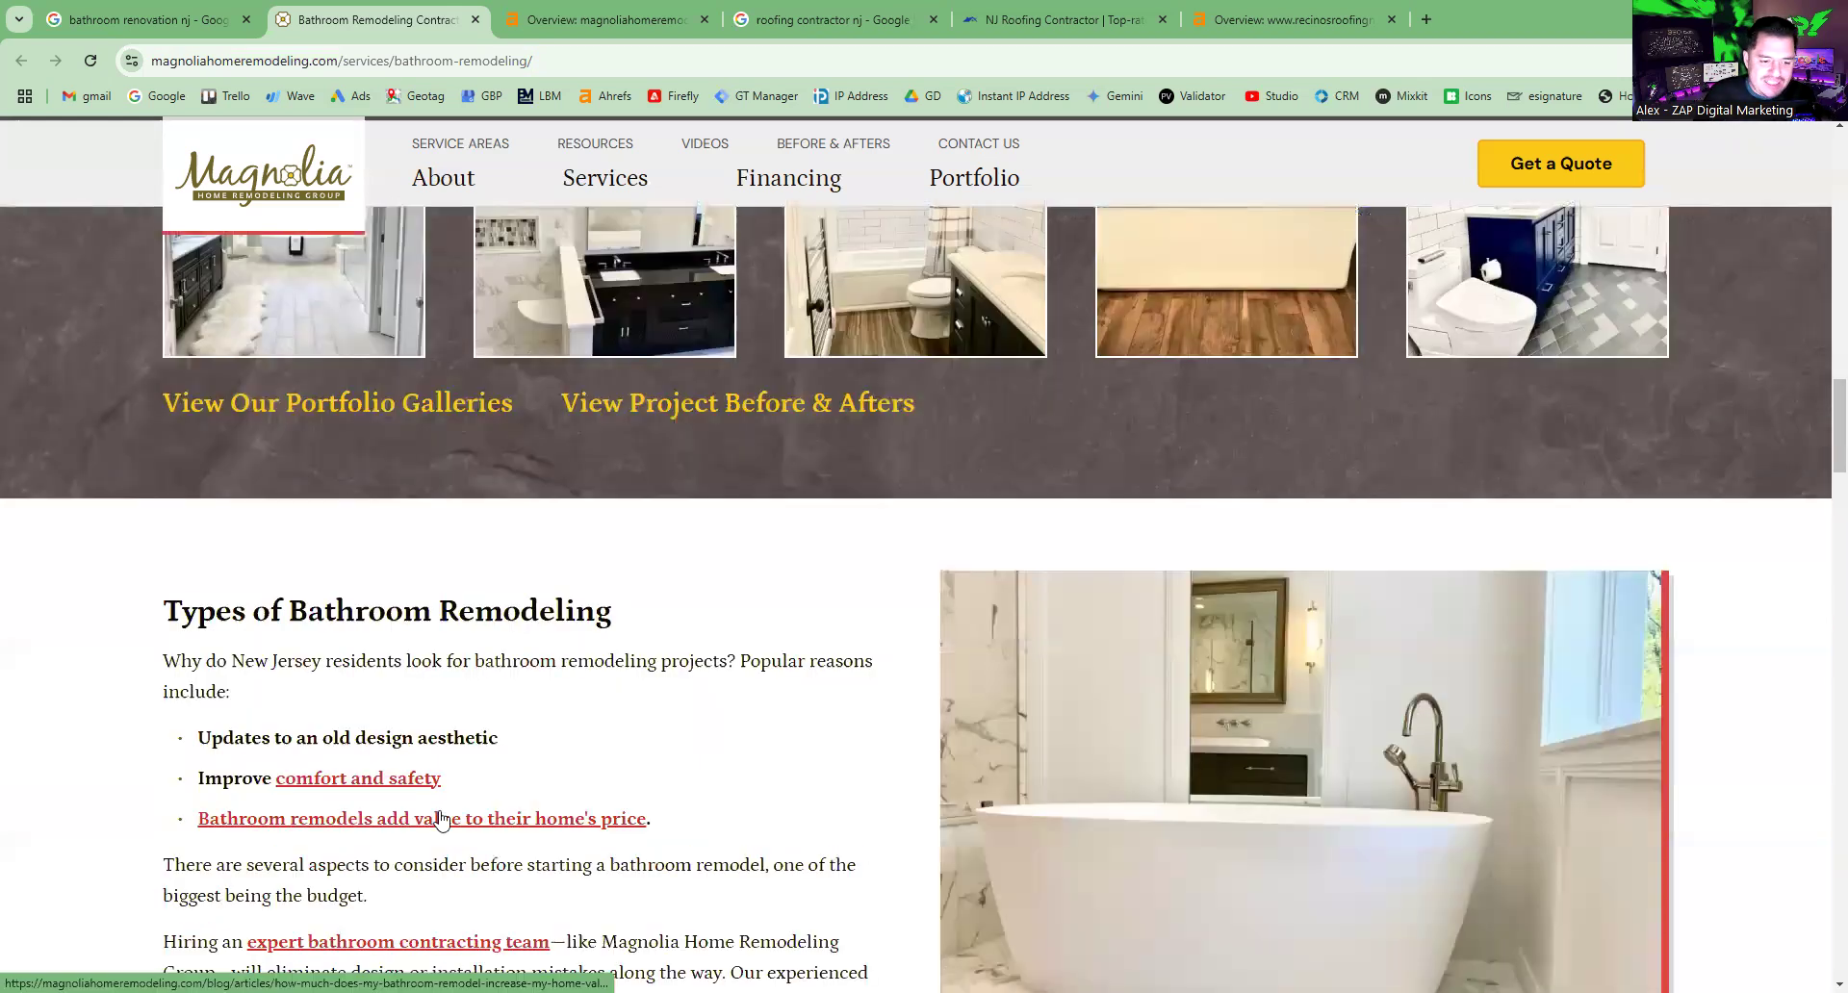
scroll(443, 835, down, 4)
drag(201, 707, 453, 852)
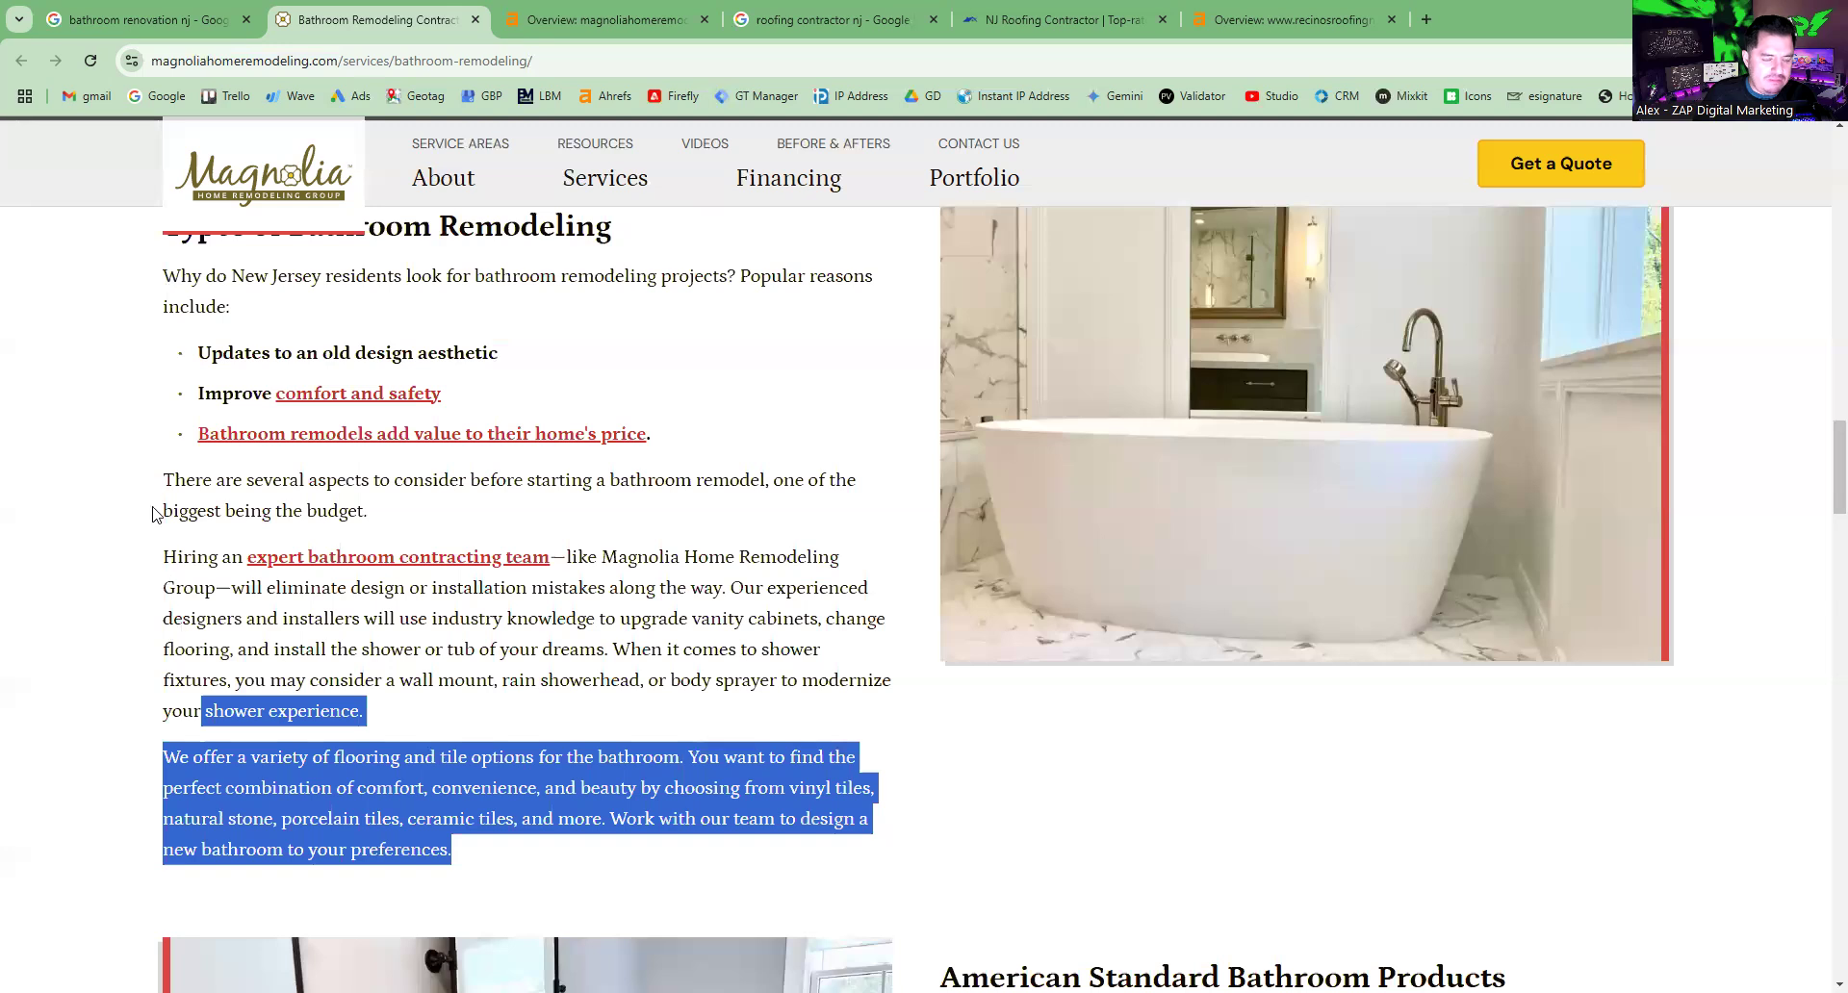
drag(166, 339, 152, 241)
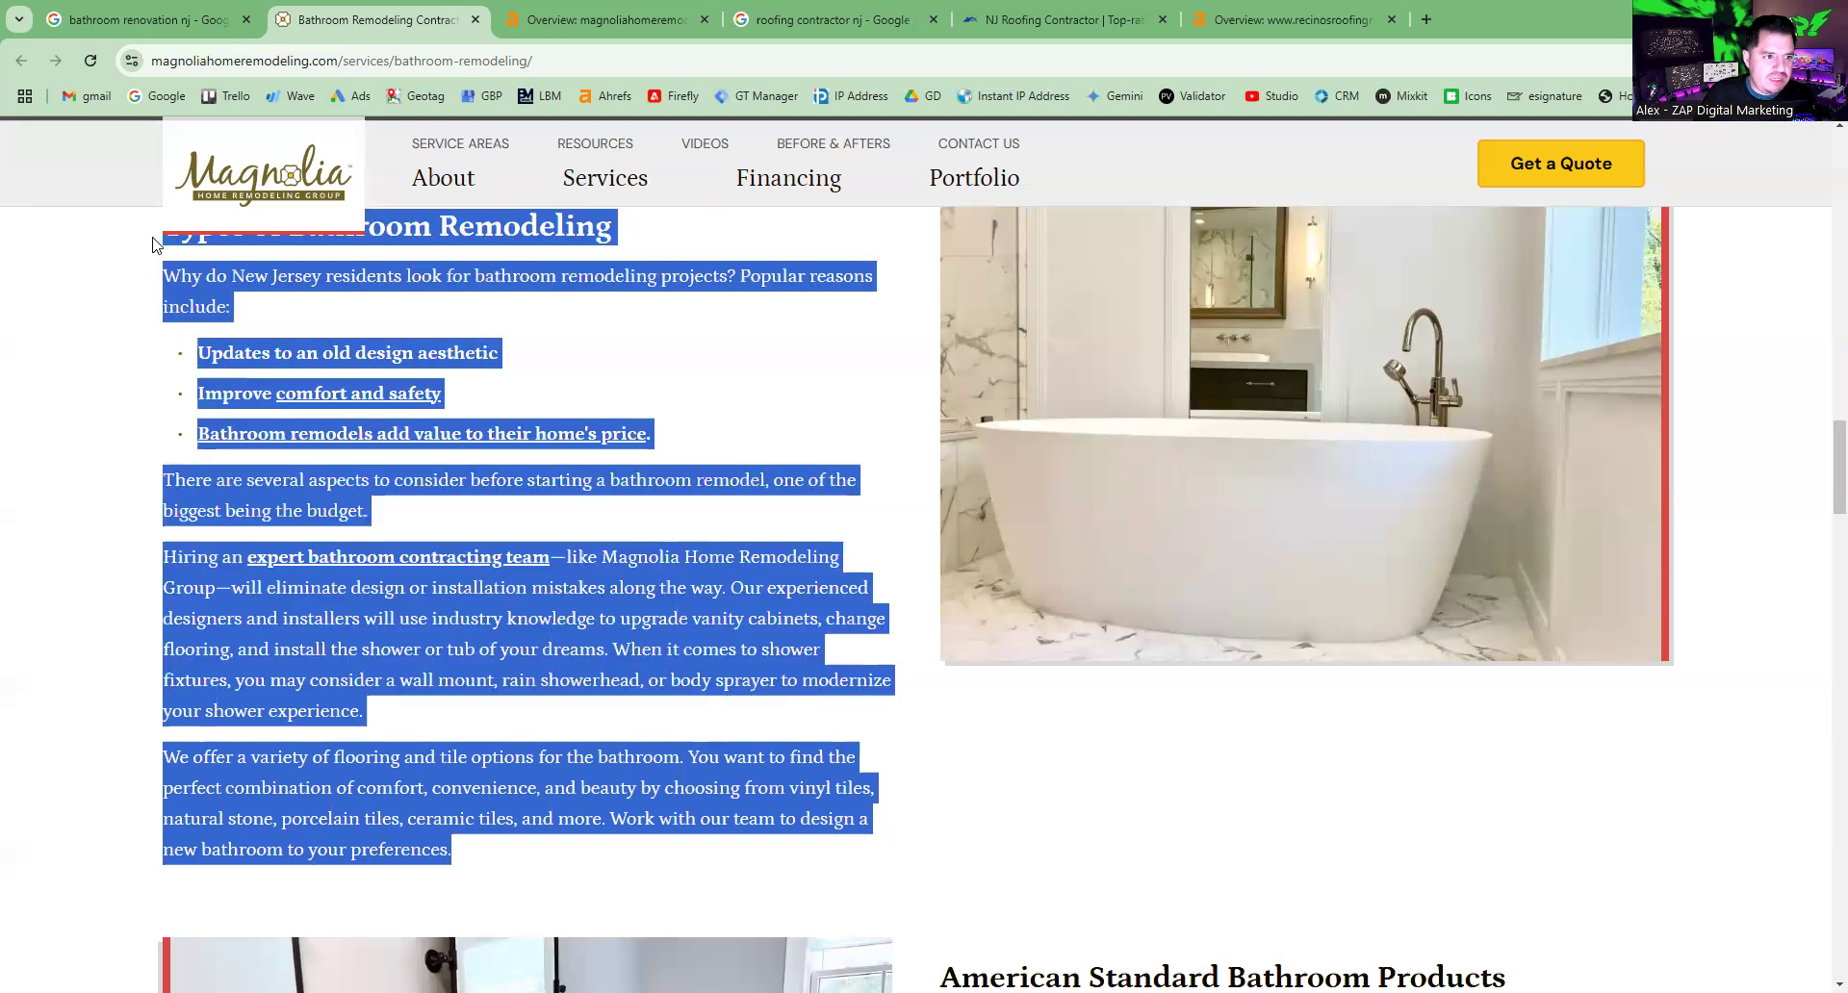
scroll(120, 500, up, 1)
drag(114, 460, 528, 598)
scroll(135, 519, up, 2)
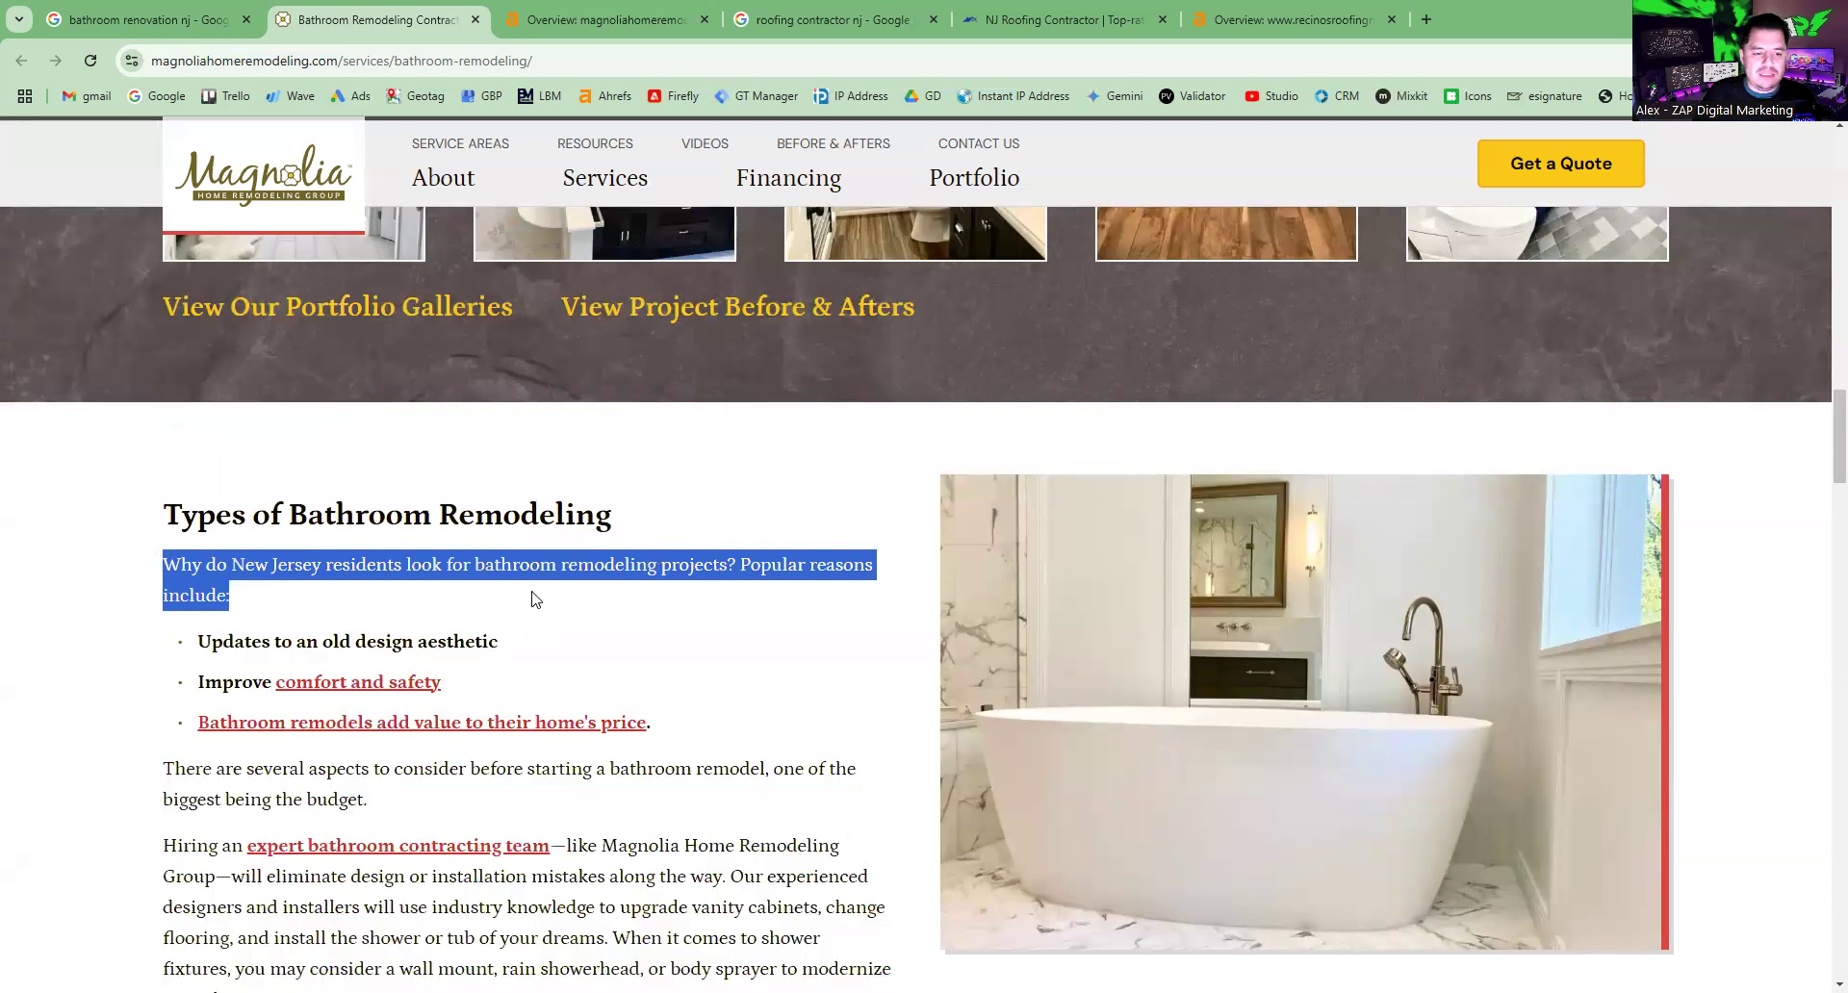
drag(286, 557, 632, 689)
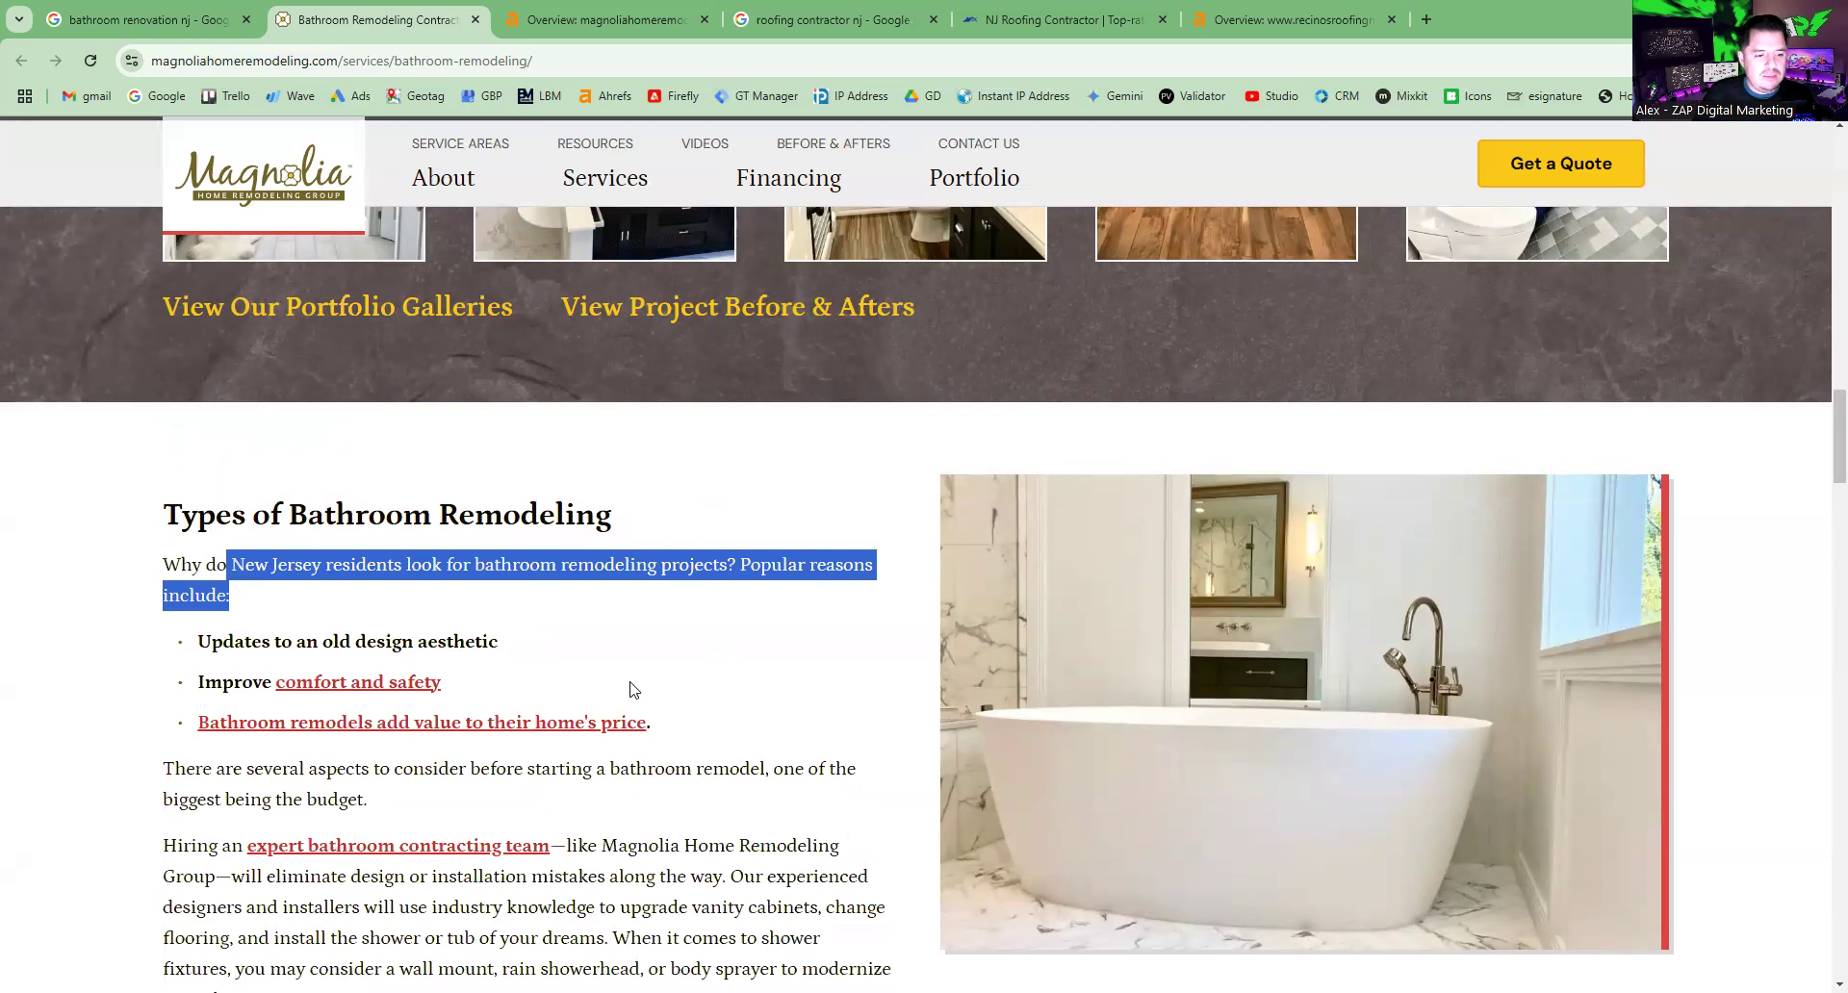
Step: Read the flooring and tile paragraph and the "American Standard Bathroom Products" text, highlighting both passages
scroll(222, 477, down, 6)
drag(804, 586, 983, 621)
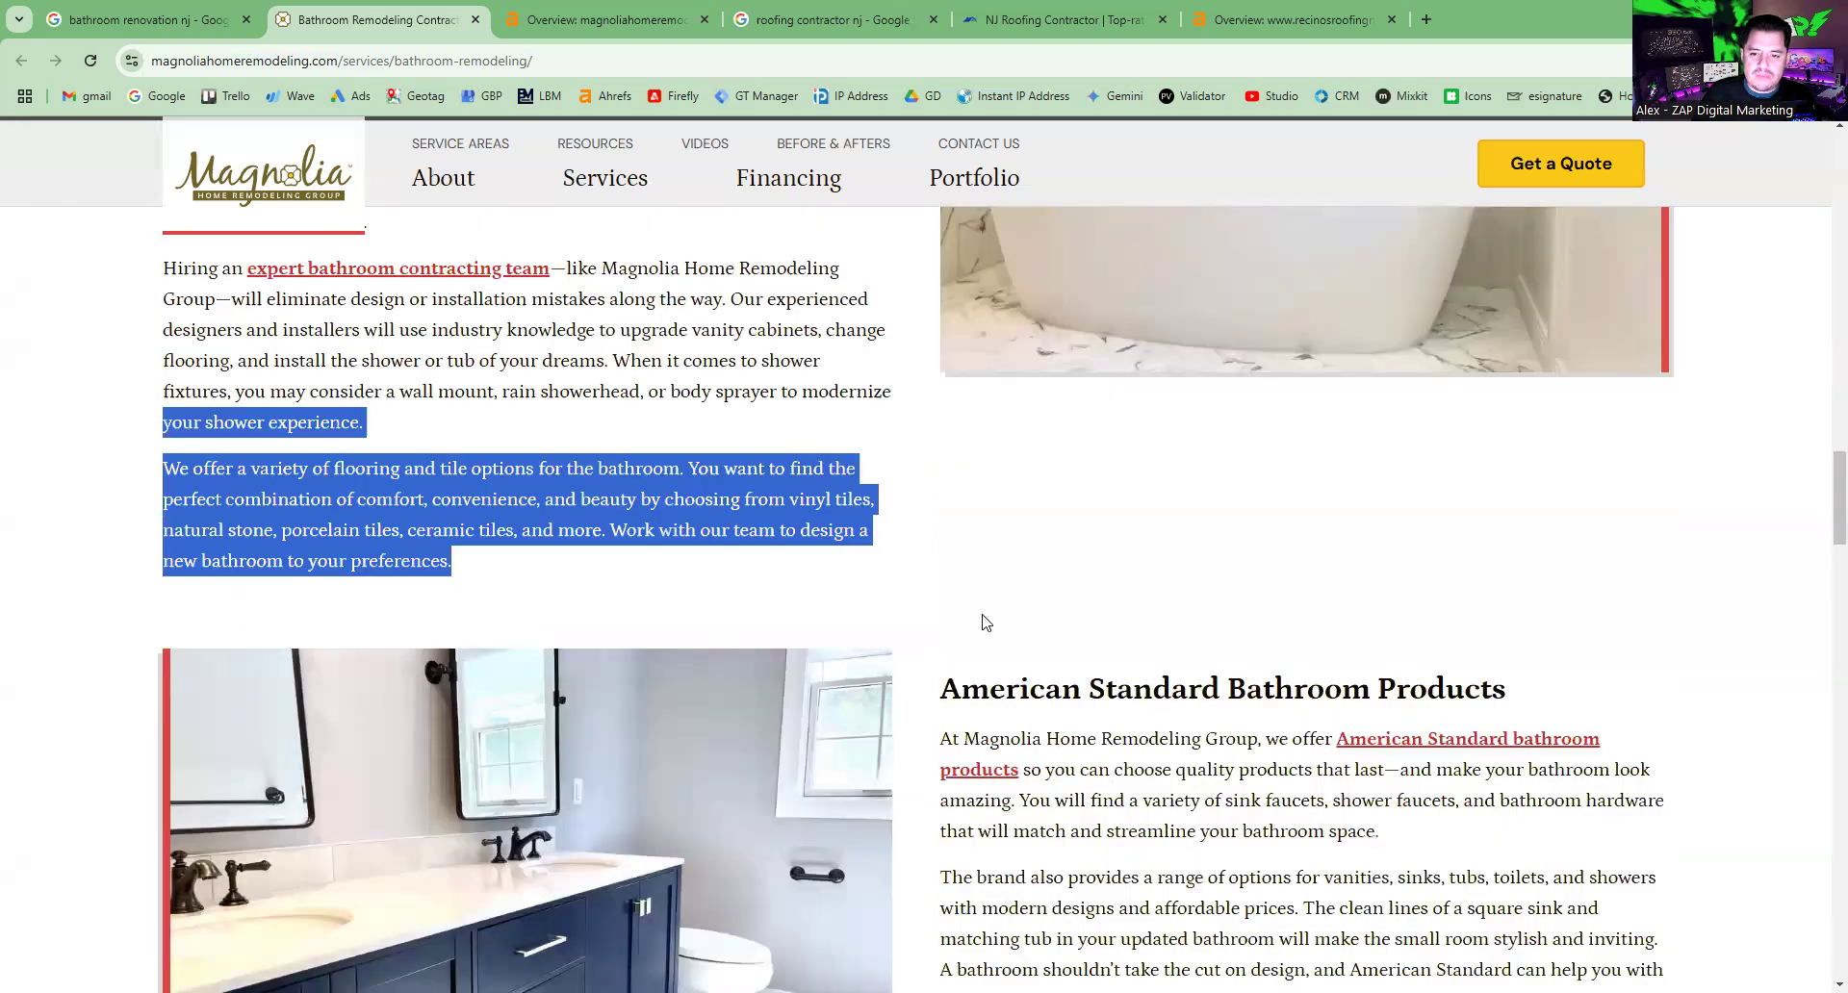
scroll(911, 556, down, 2)
drag(935, 546, 1394, 787)
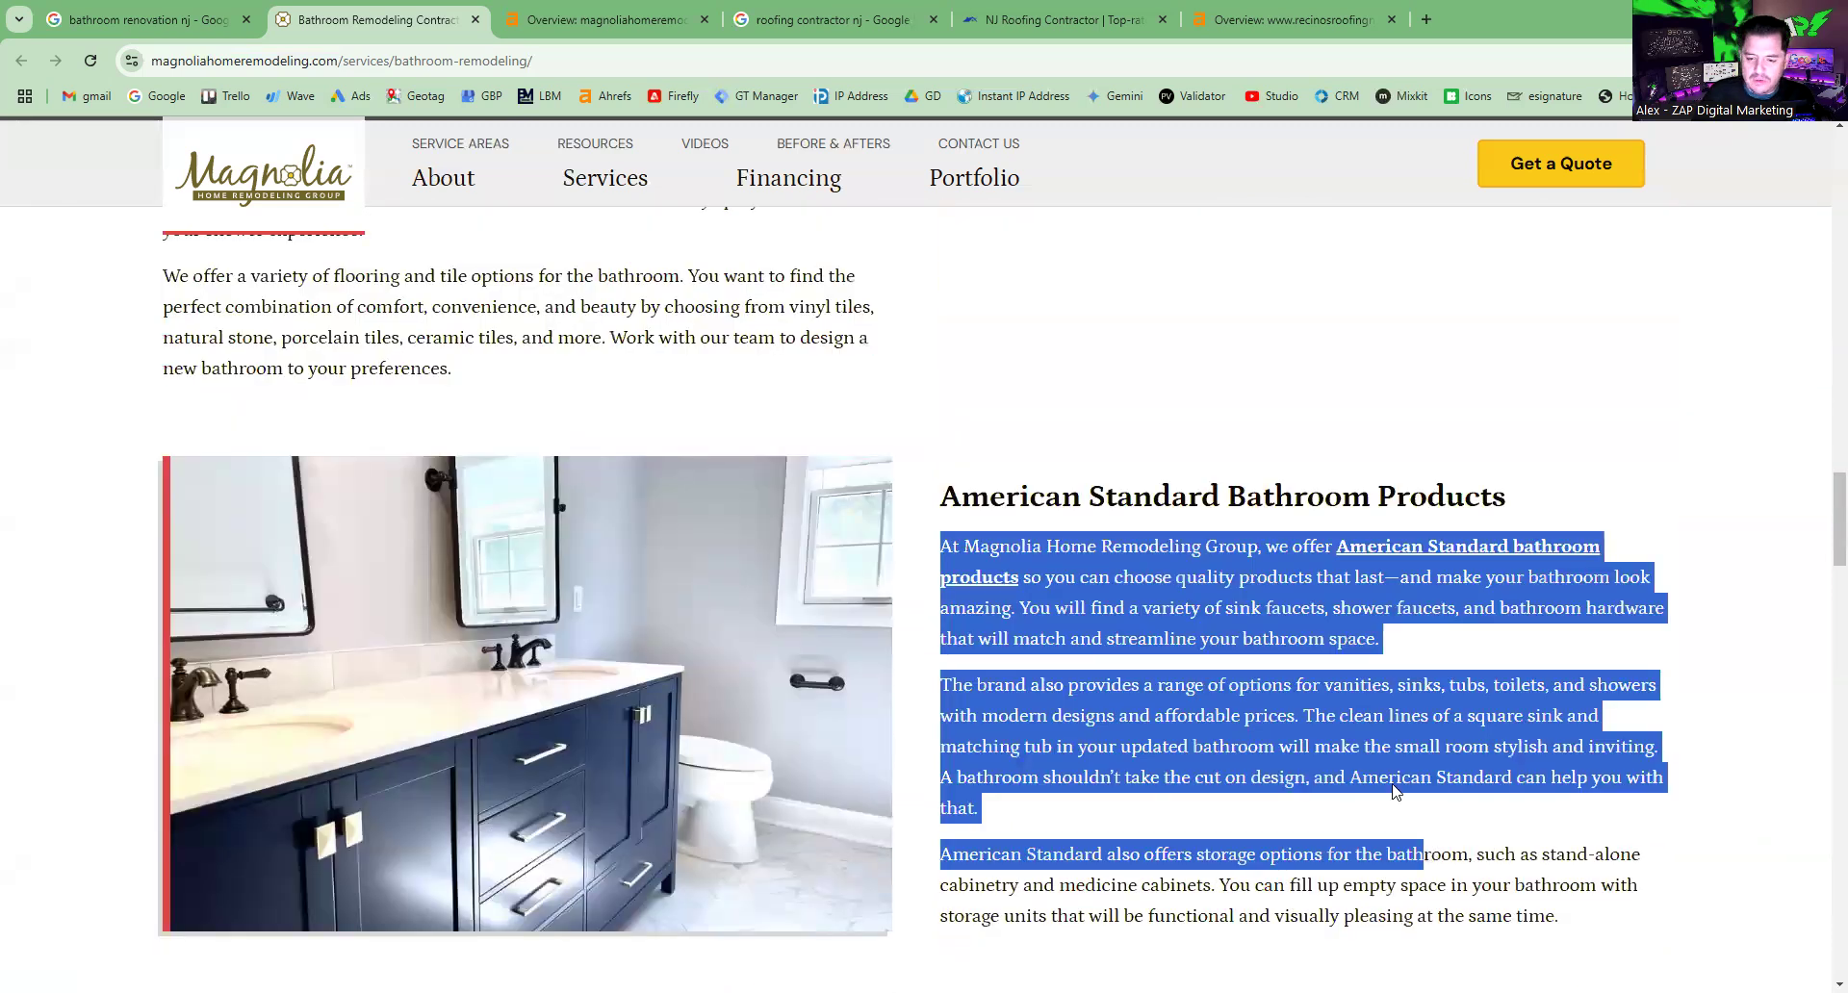
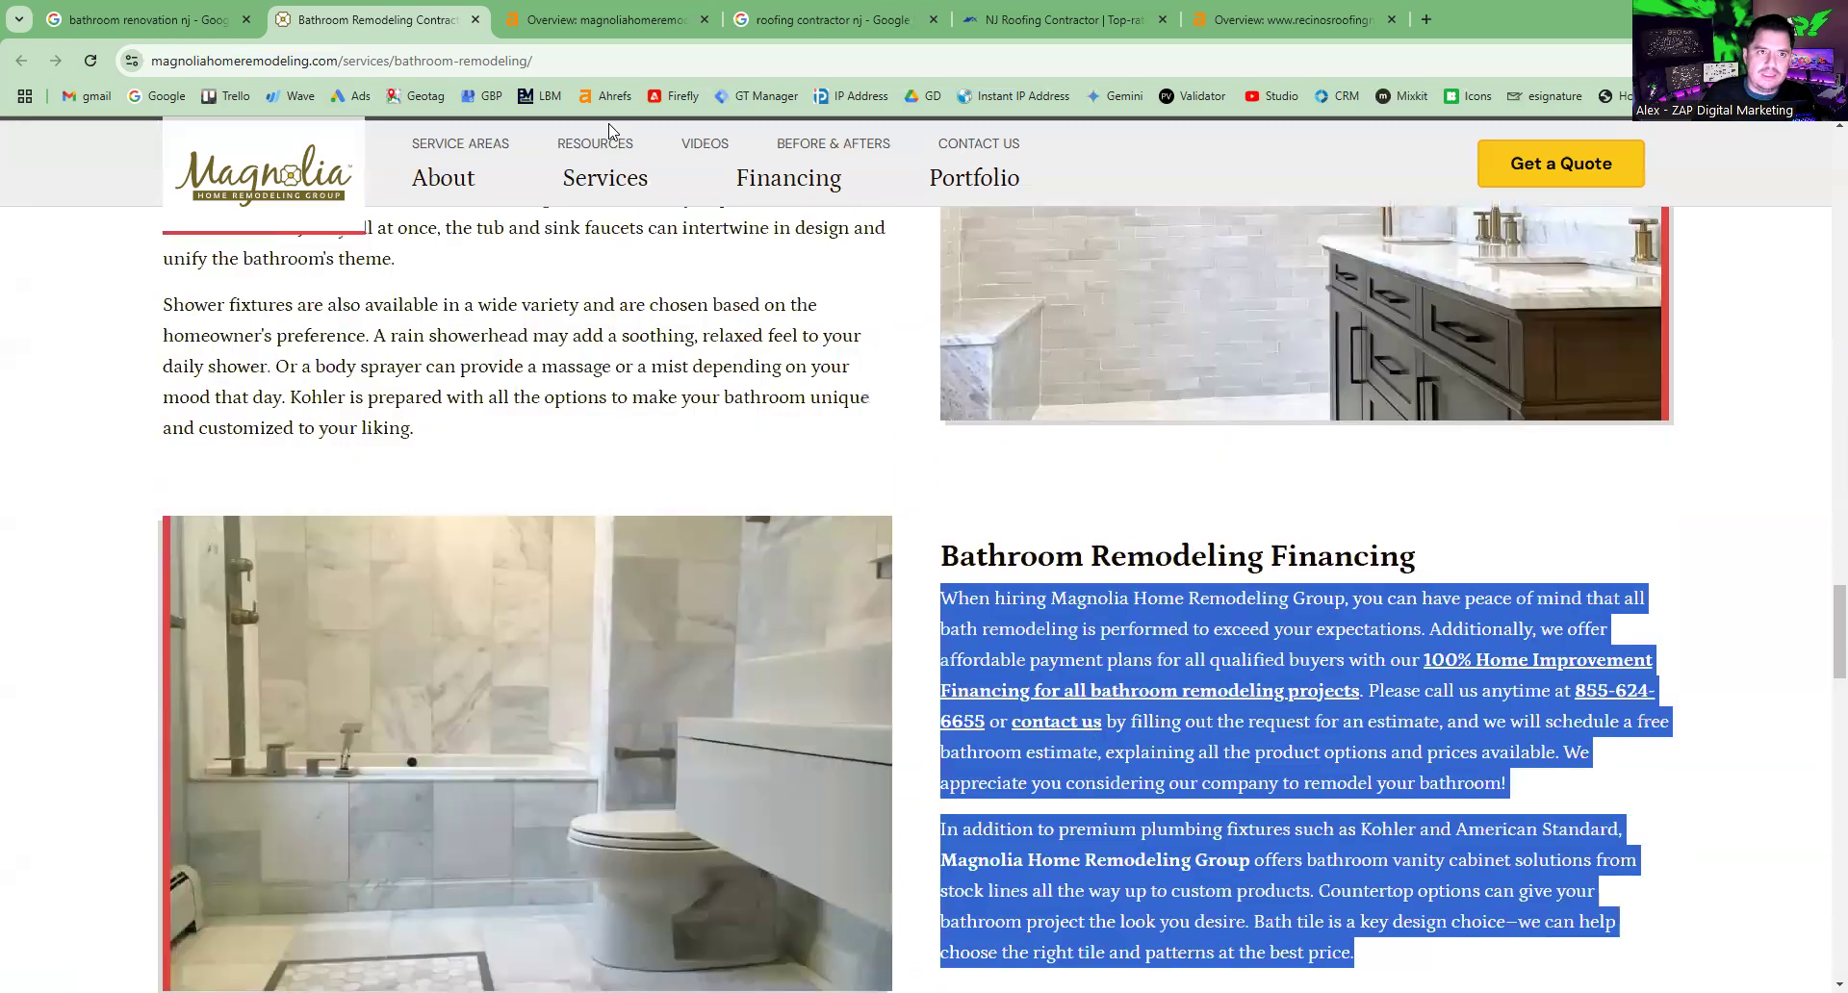
Step: Switch to Ahrefs, open the bathroom remodeling page's organic keywords report and check the volume and traffic of "bathroom remodeling nj"
click(581, 23)
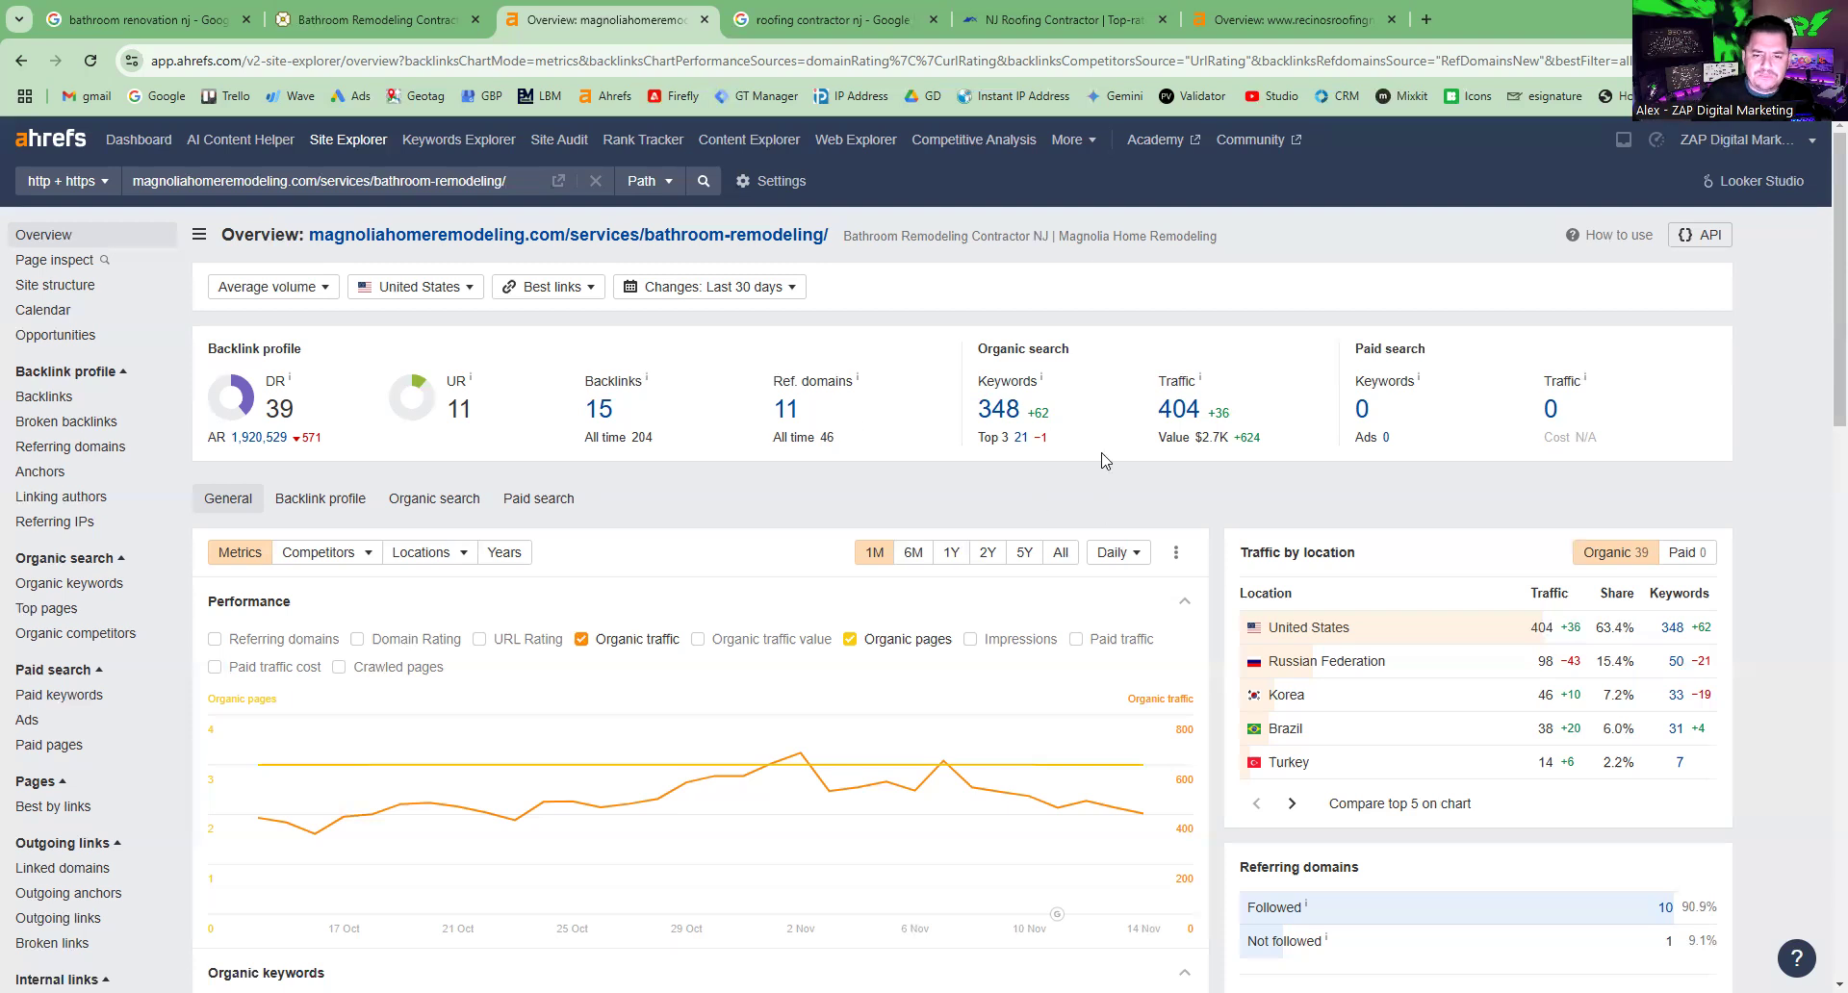
click(1001, 409)
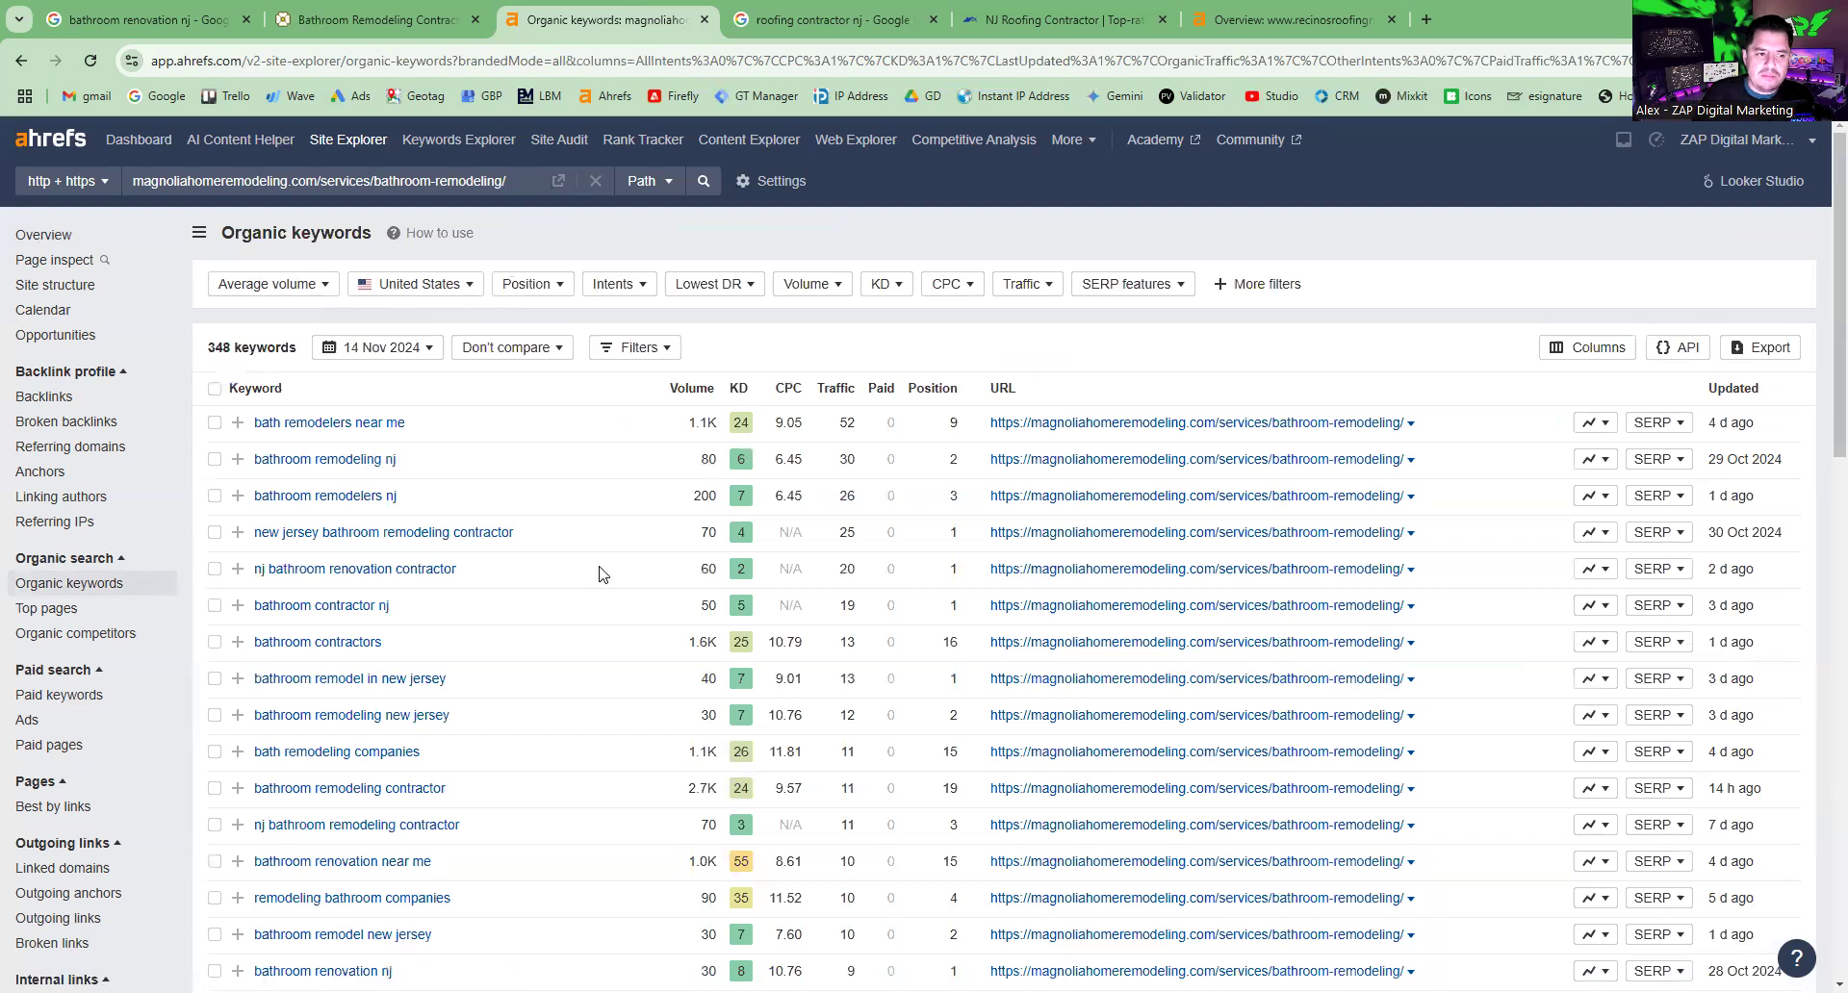
double_click(709, 459)
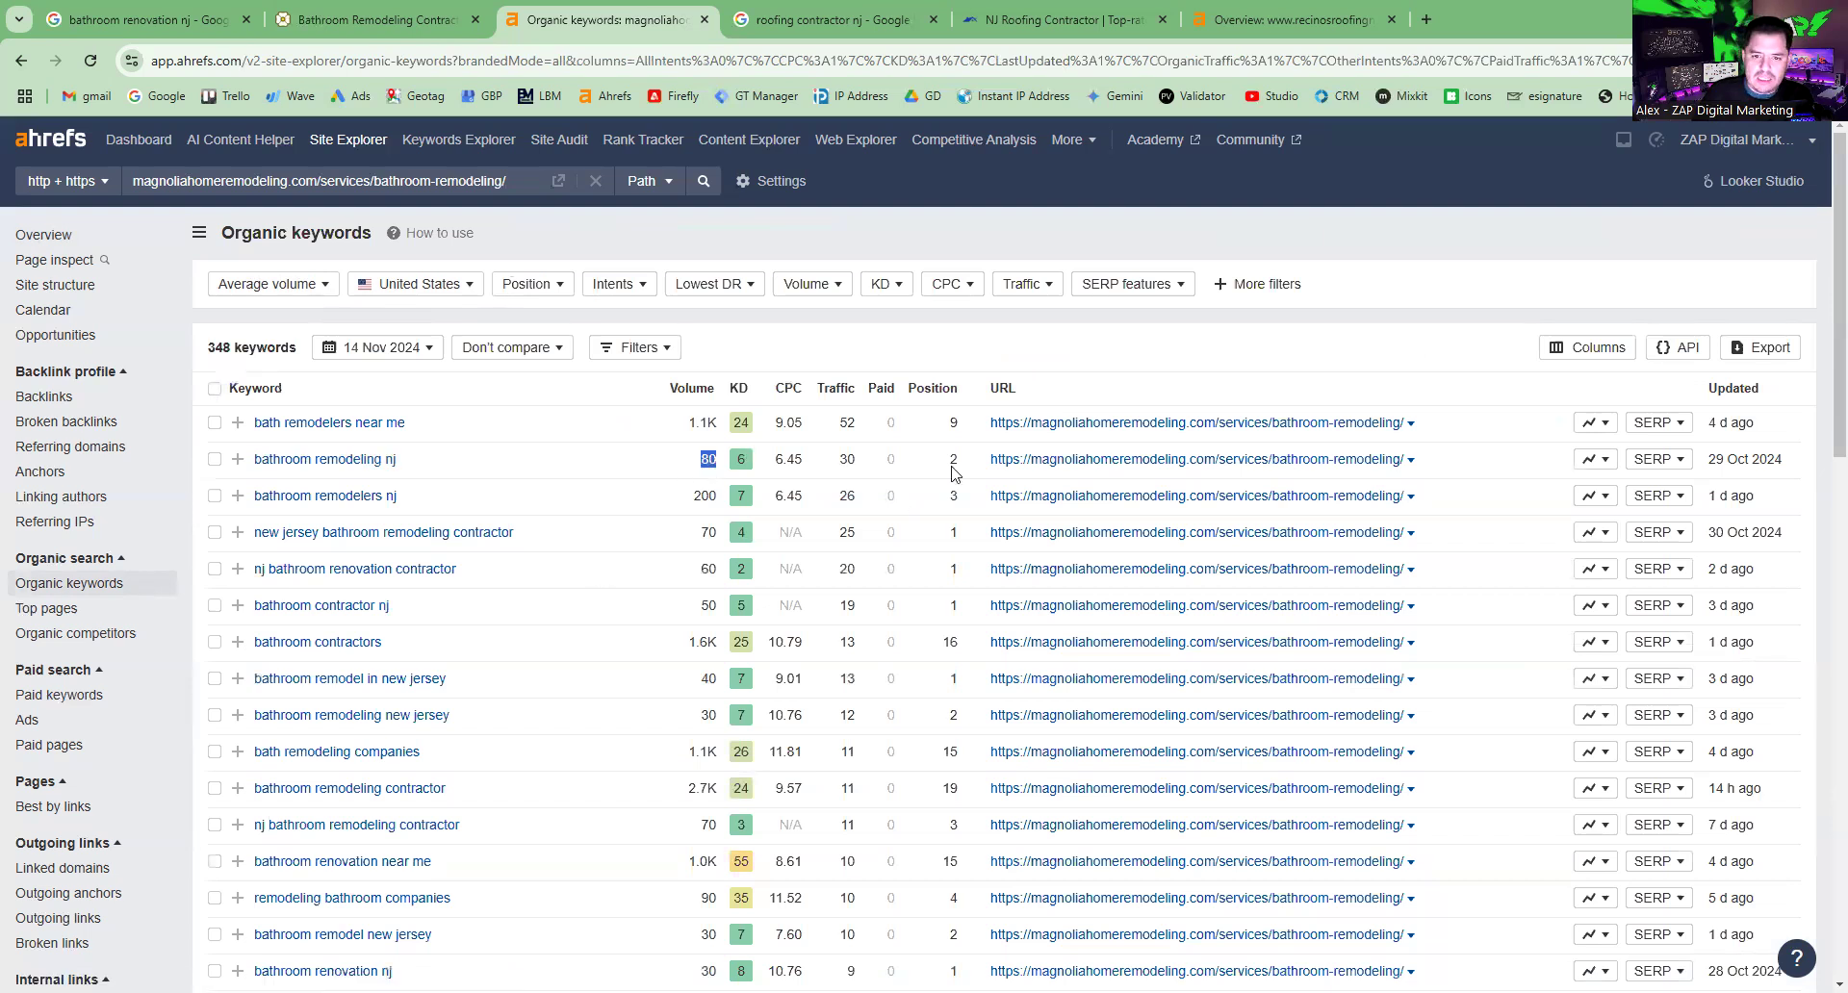
drag(856, 459, 847, 459)
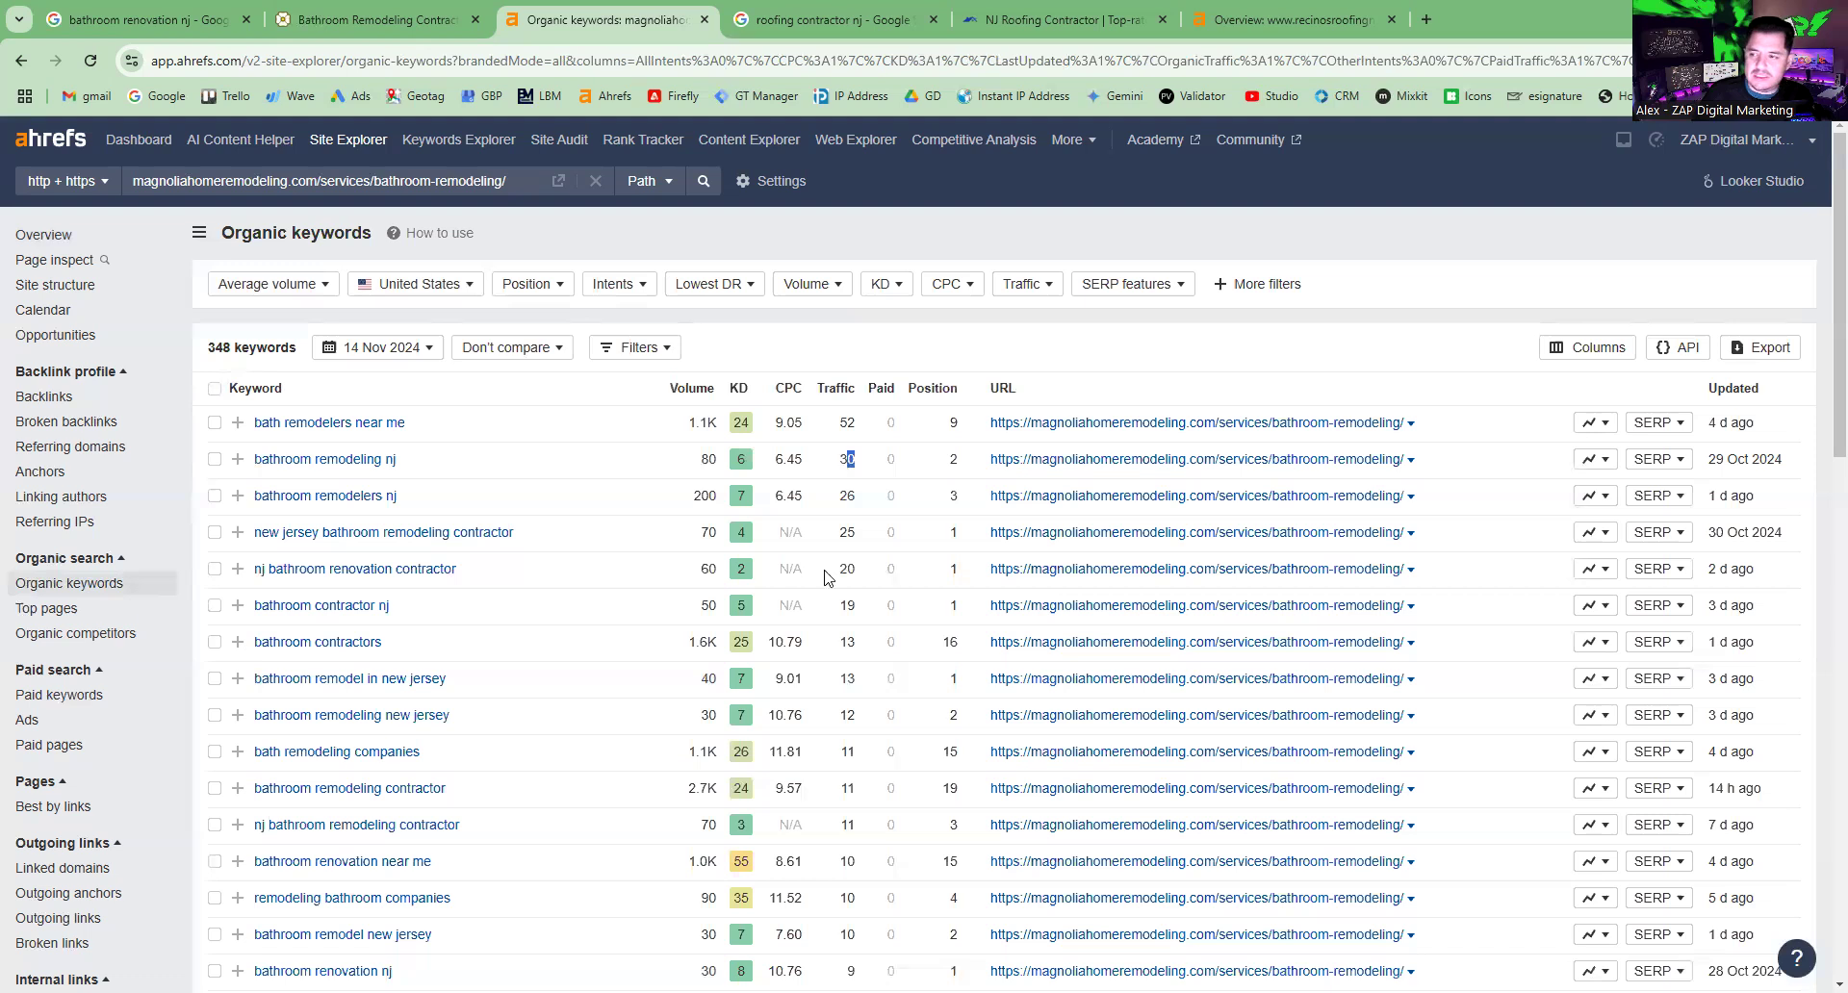
key(shift+Left)
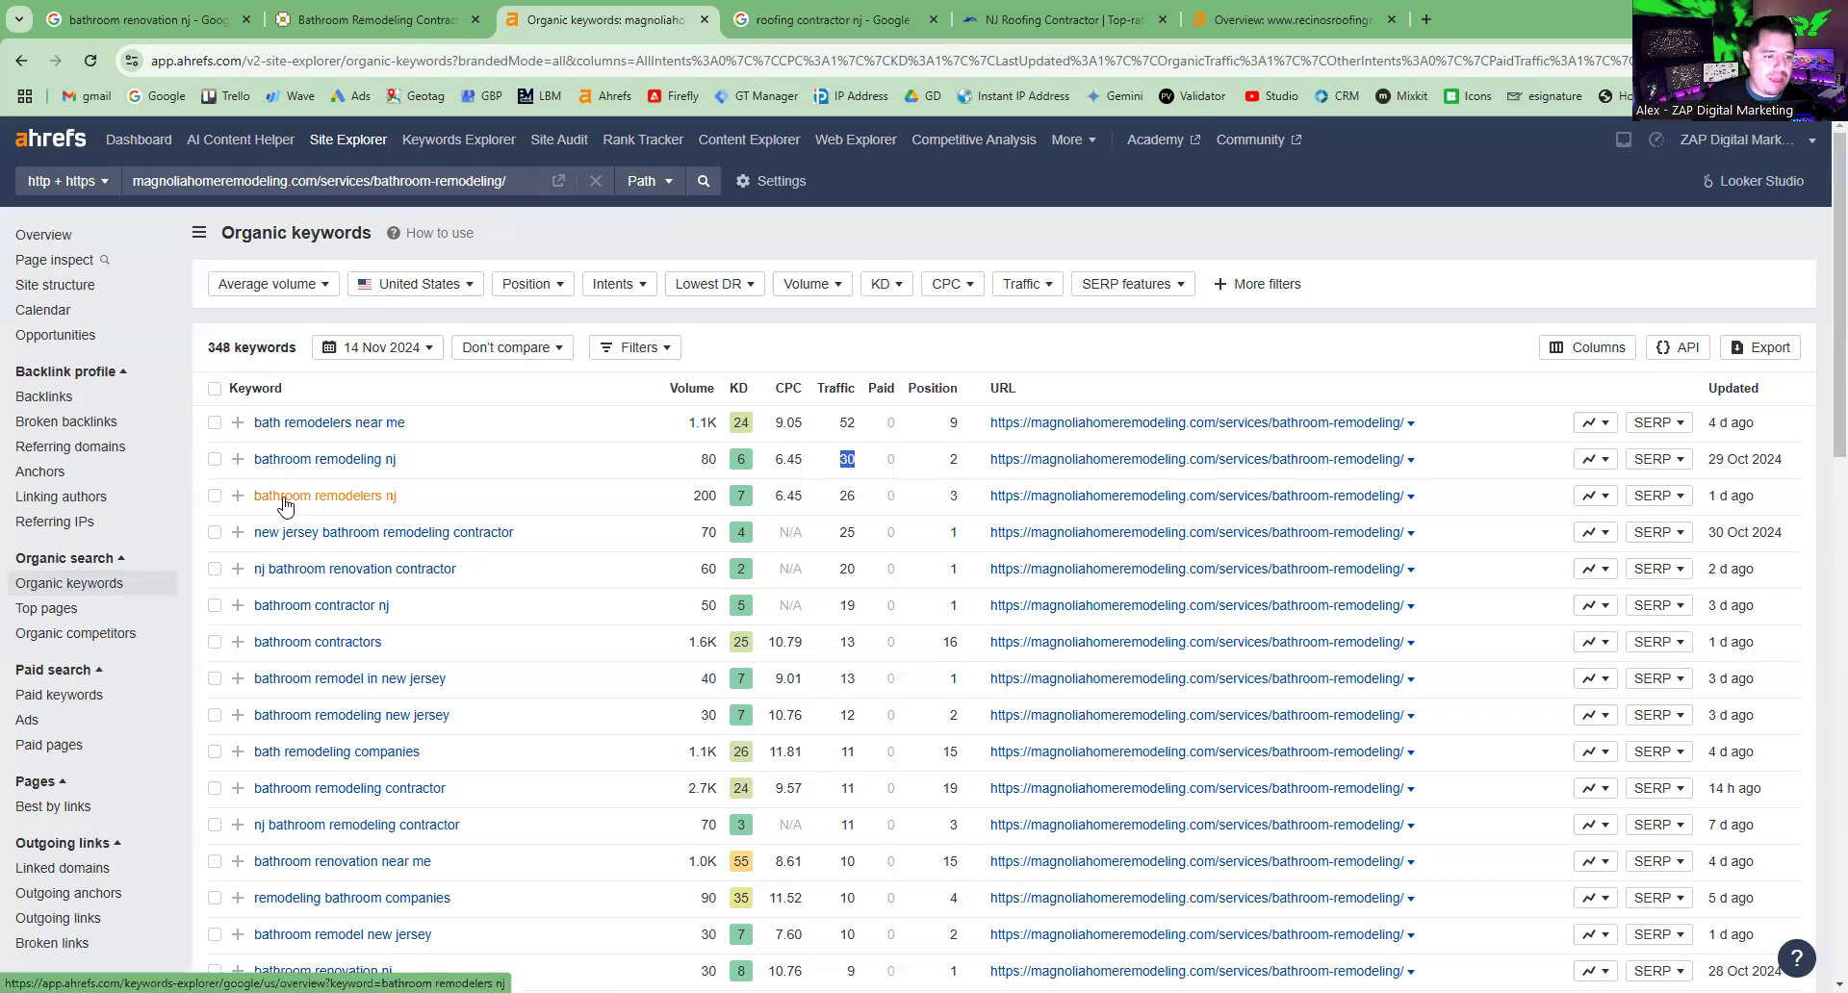
Step: Check the search volume, position, traffic and CPC of the keyword "bathroom remodelers nj"
double_click(704, 496)
double_click(953, 496)
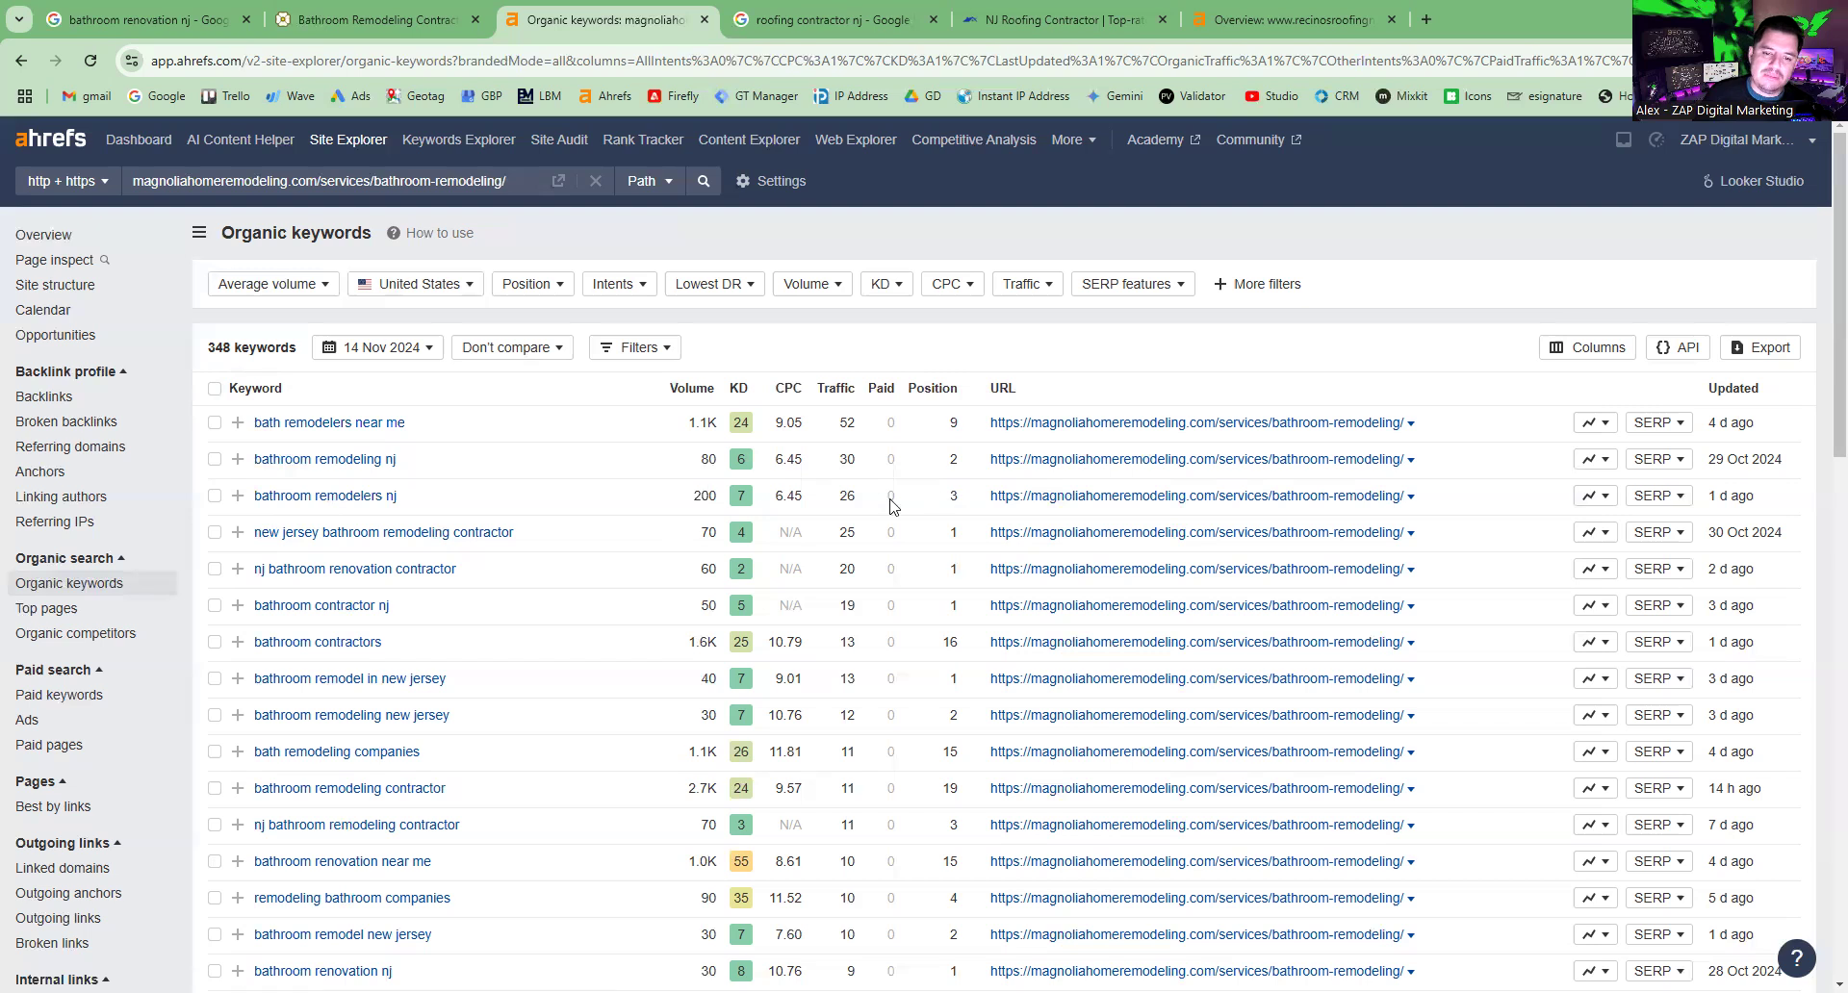
double_click(847, 496)
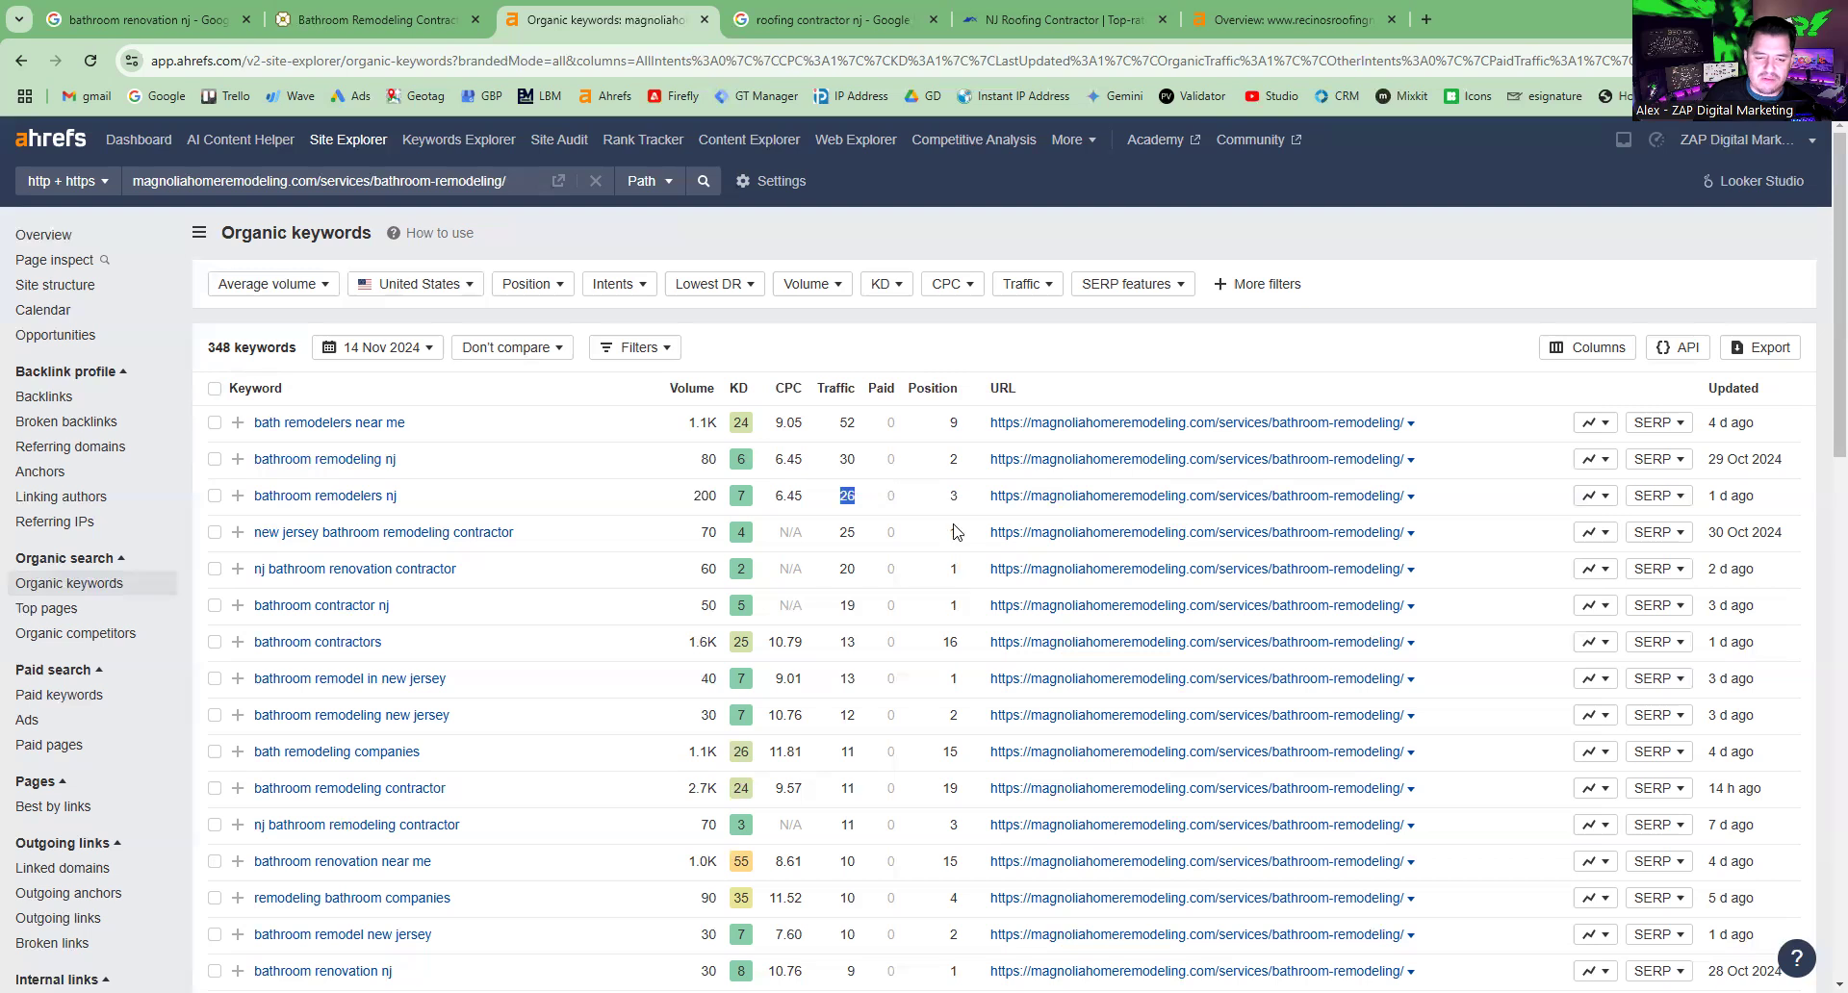
click(781, 496)
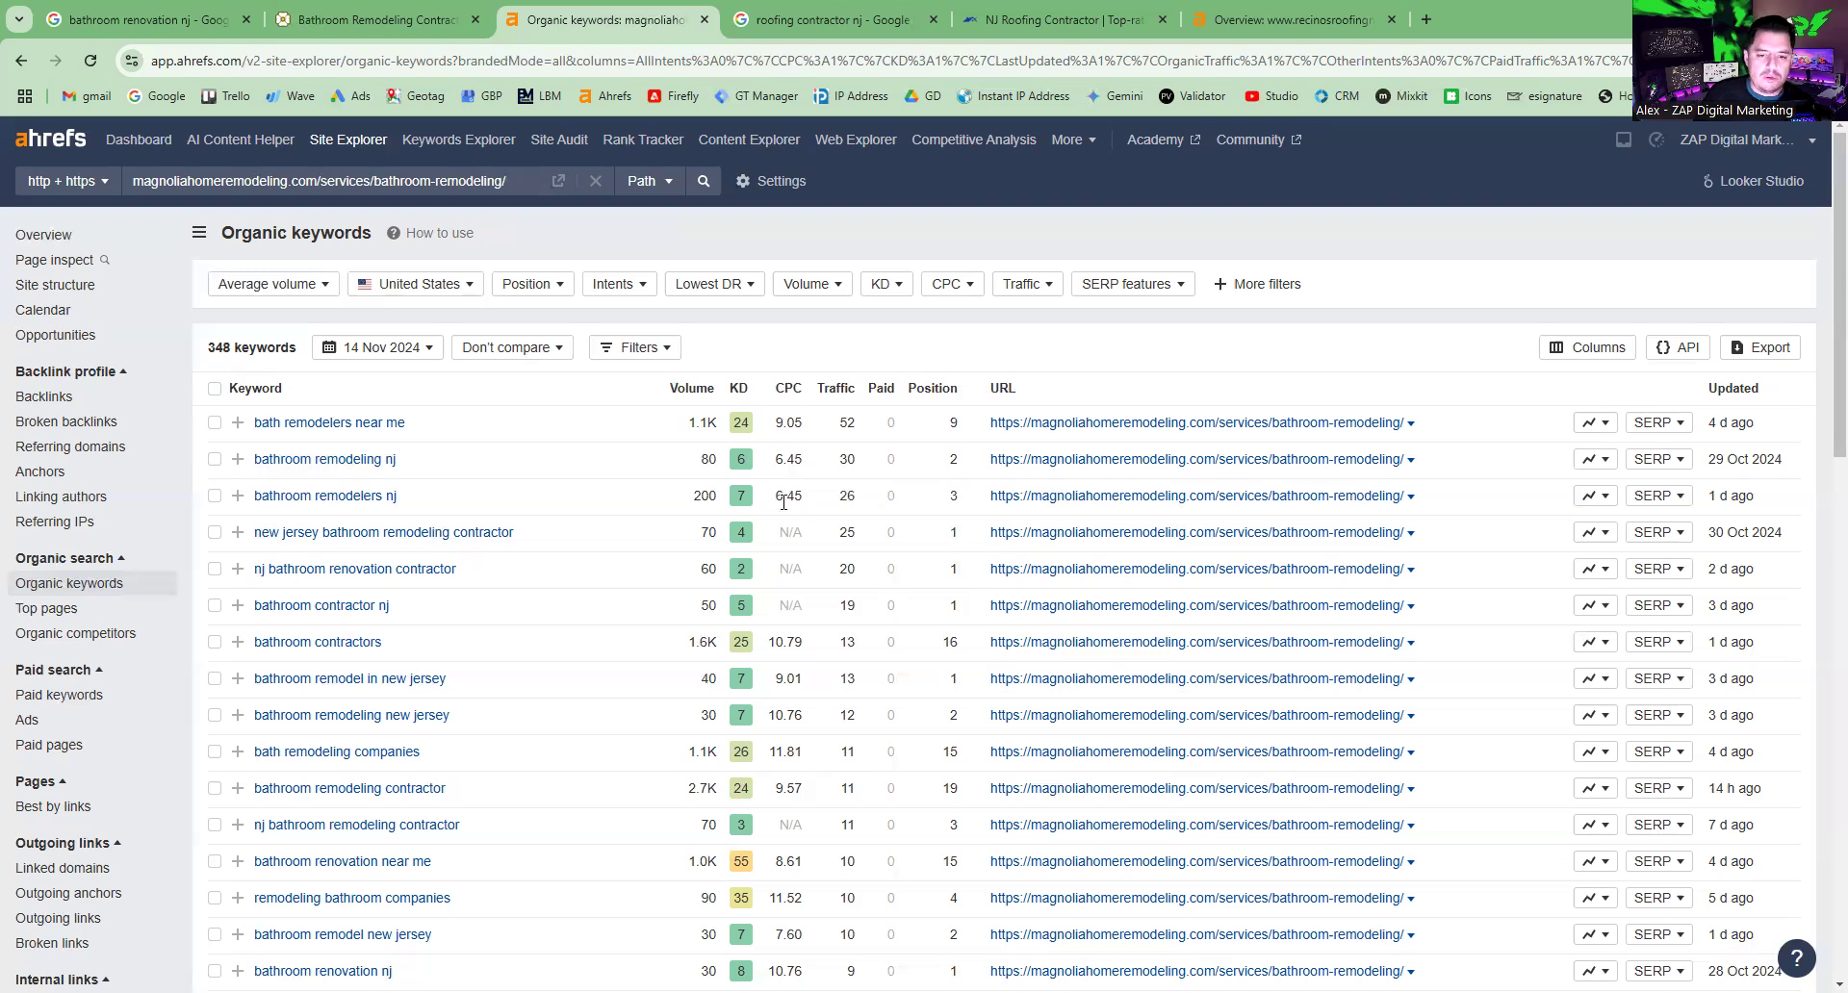
double_click(813, 503)
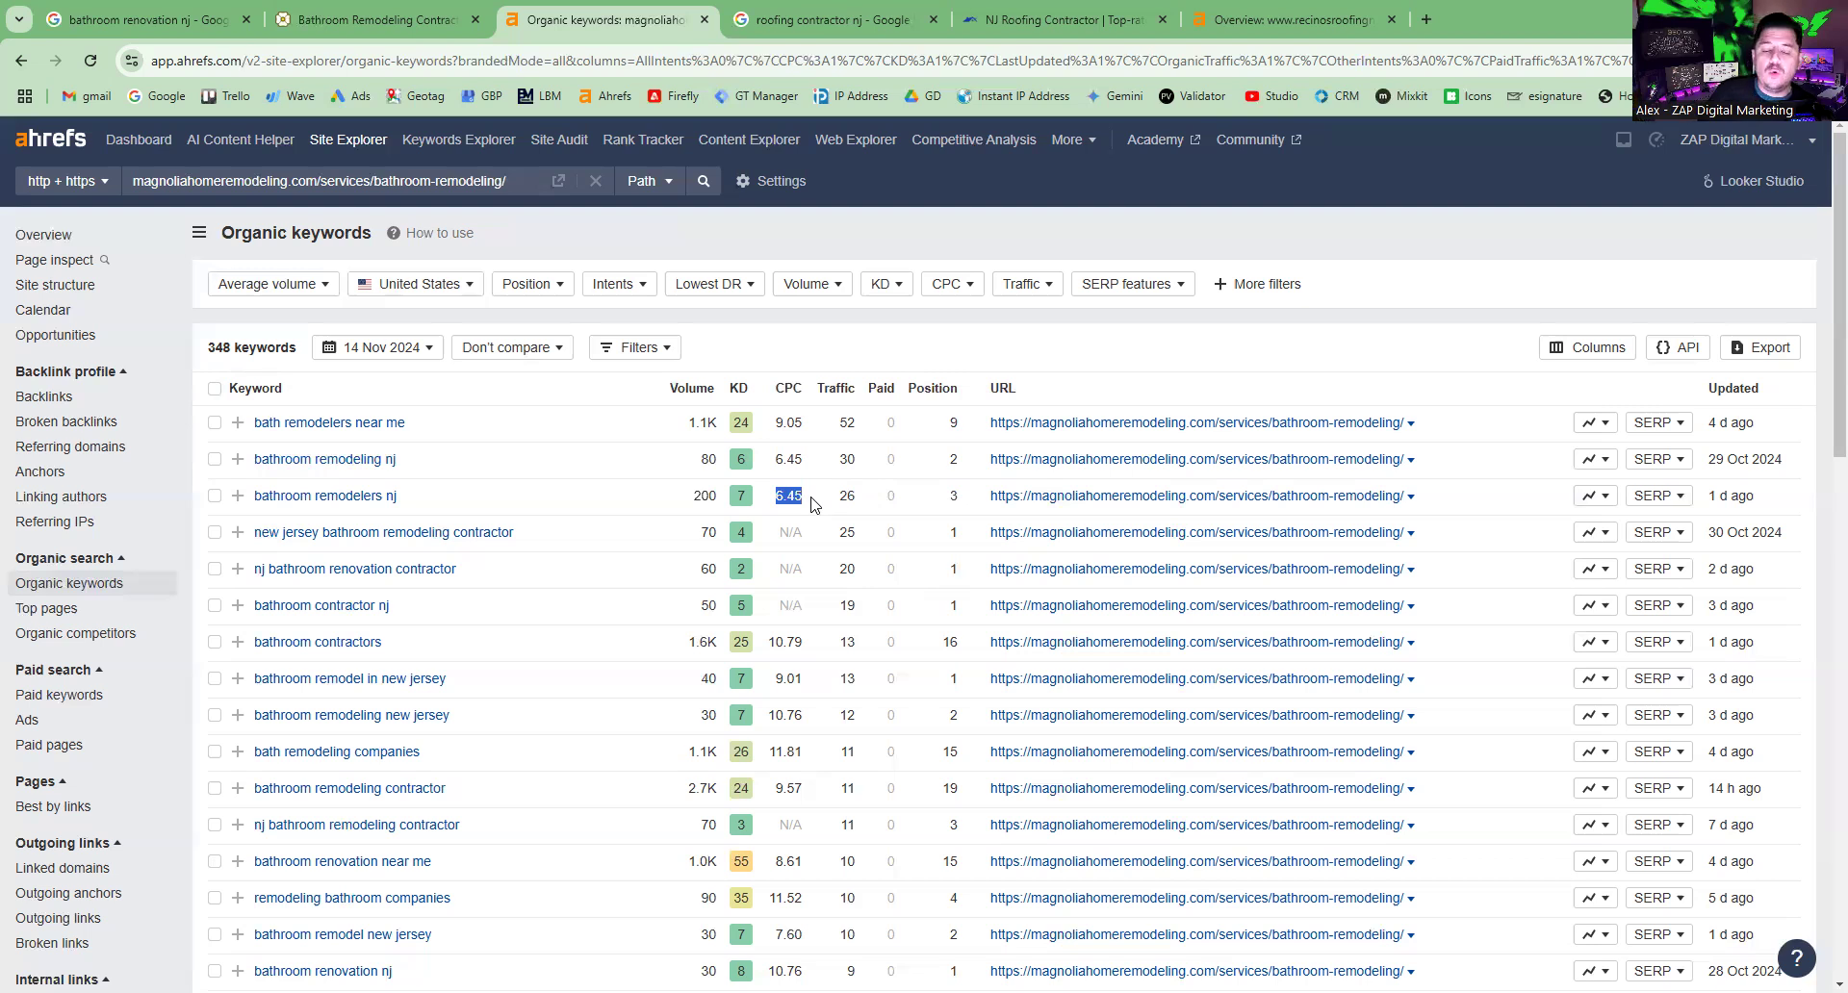
click(801, 500)
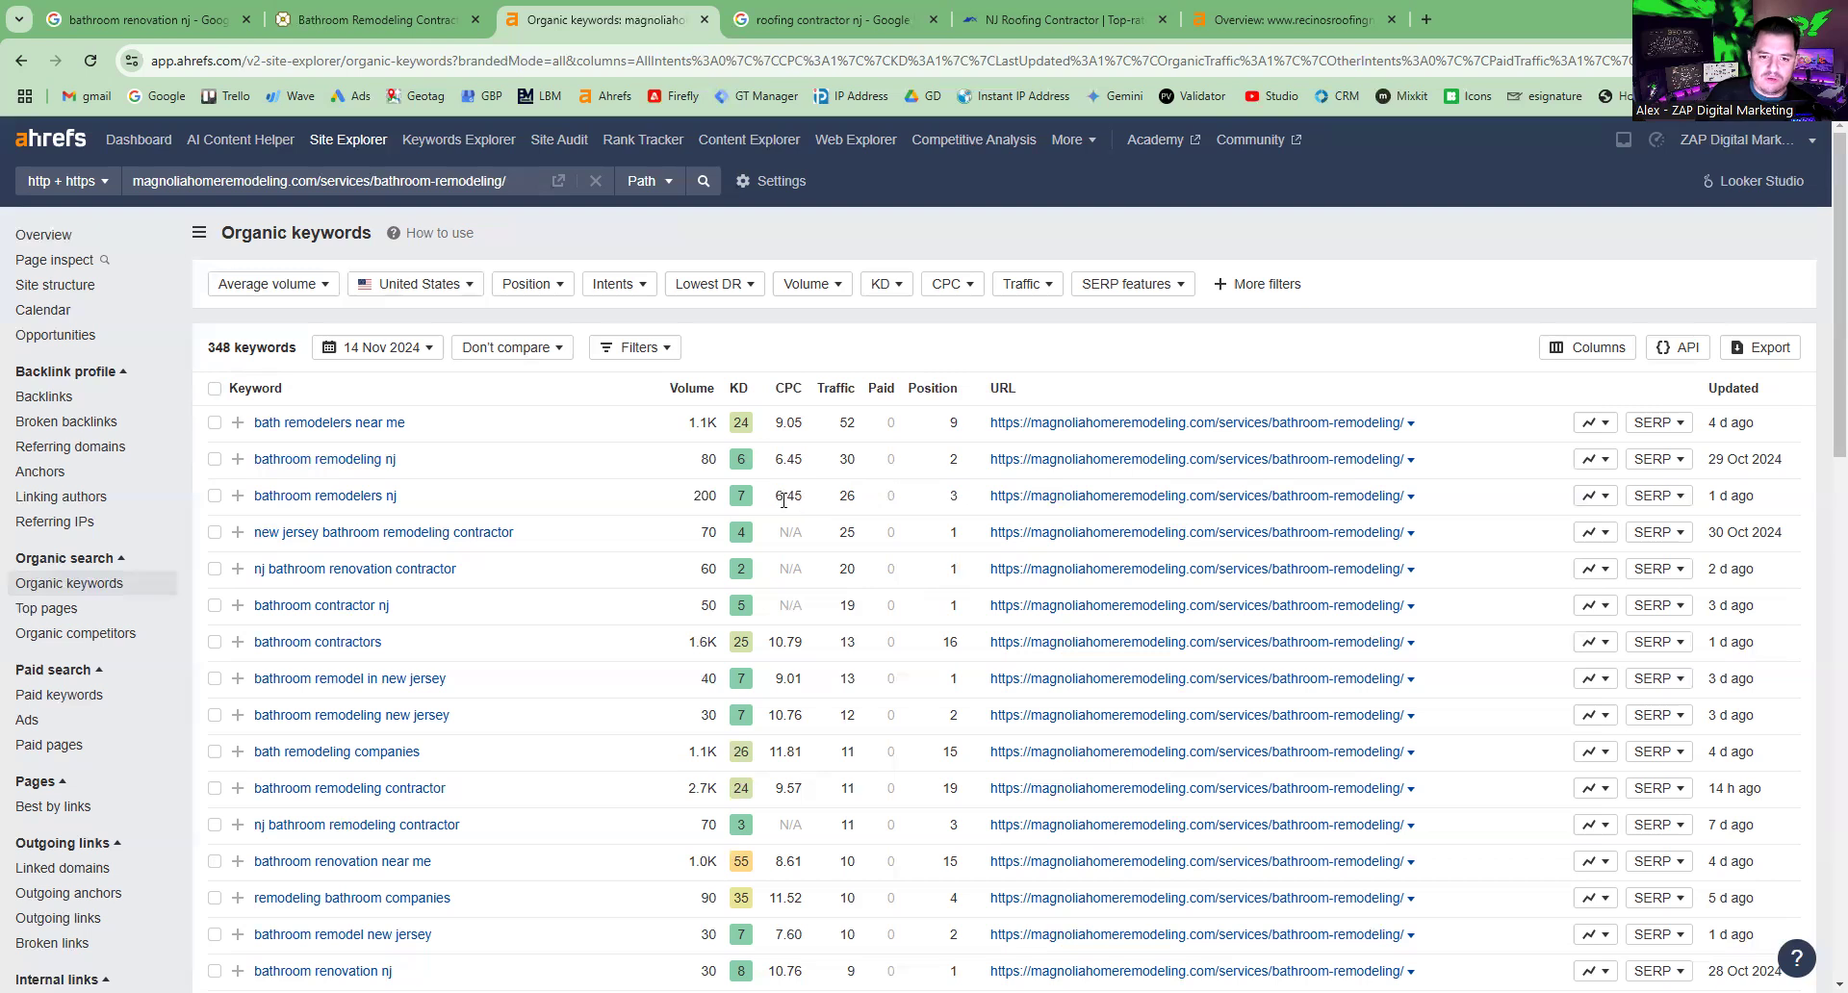
double_click(776, 497)
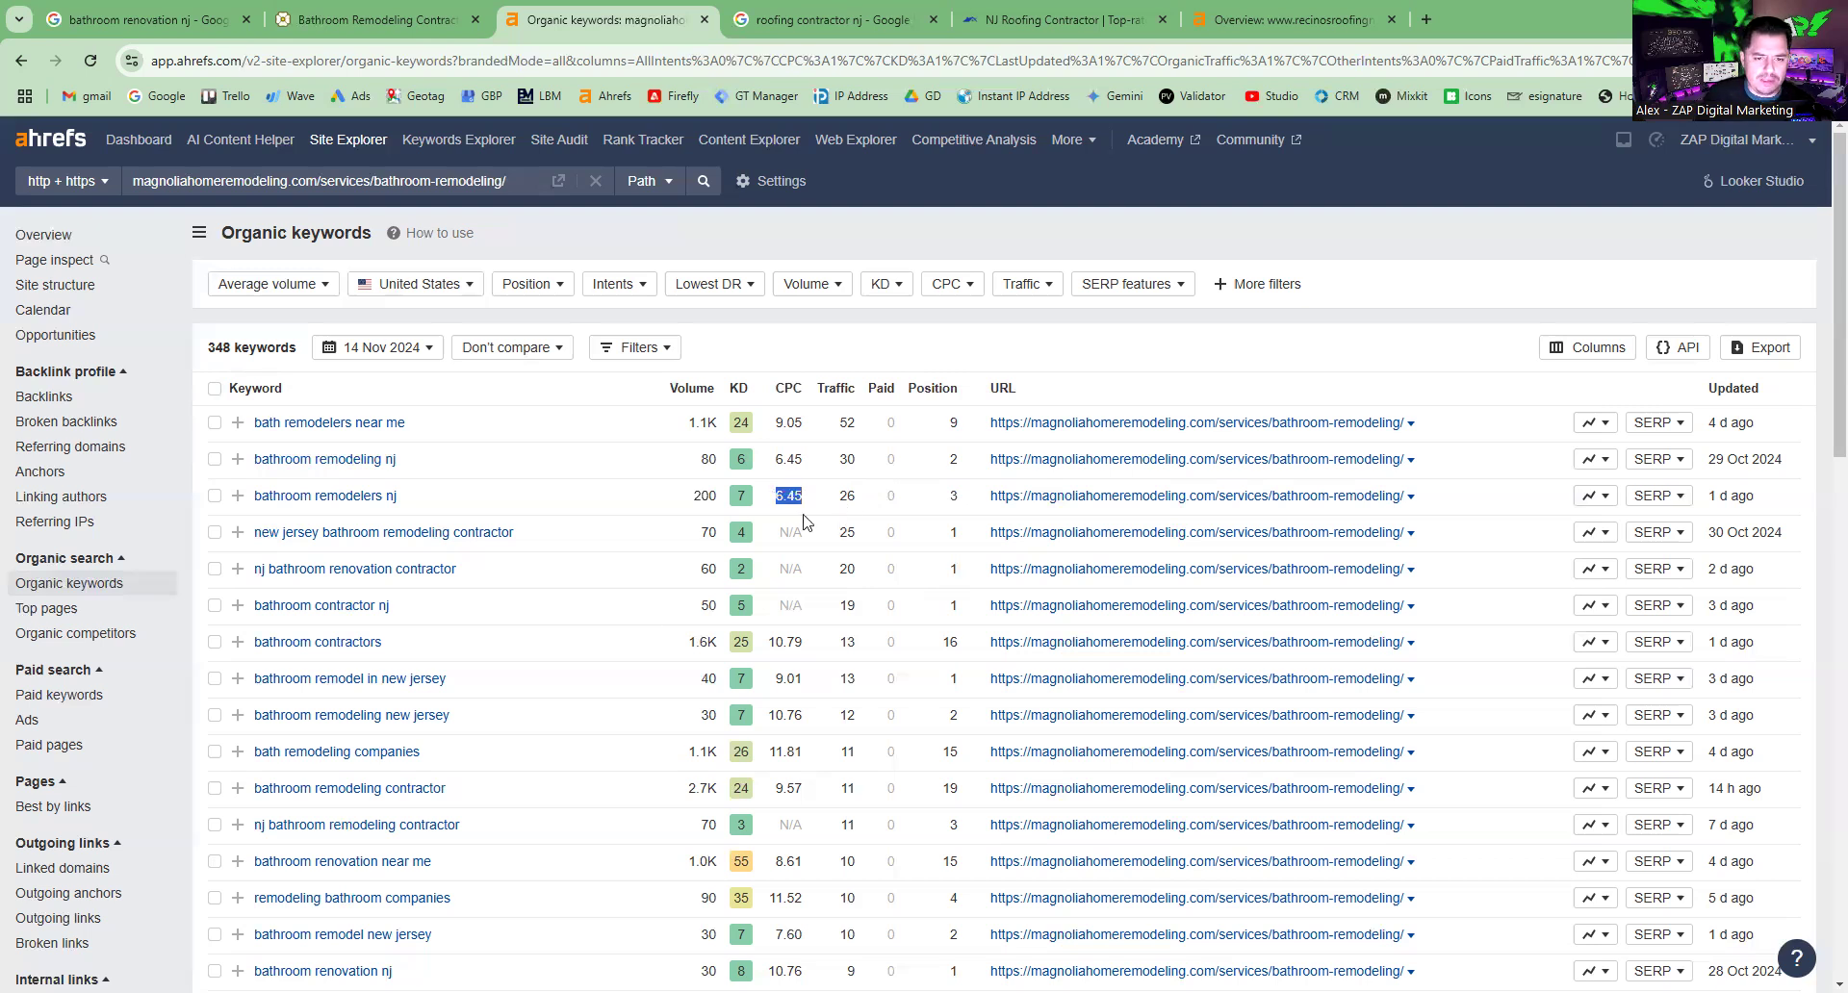
click(813, 505)
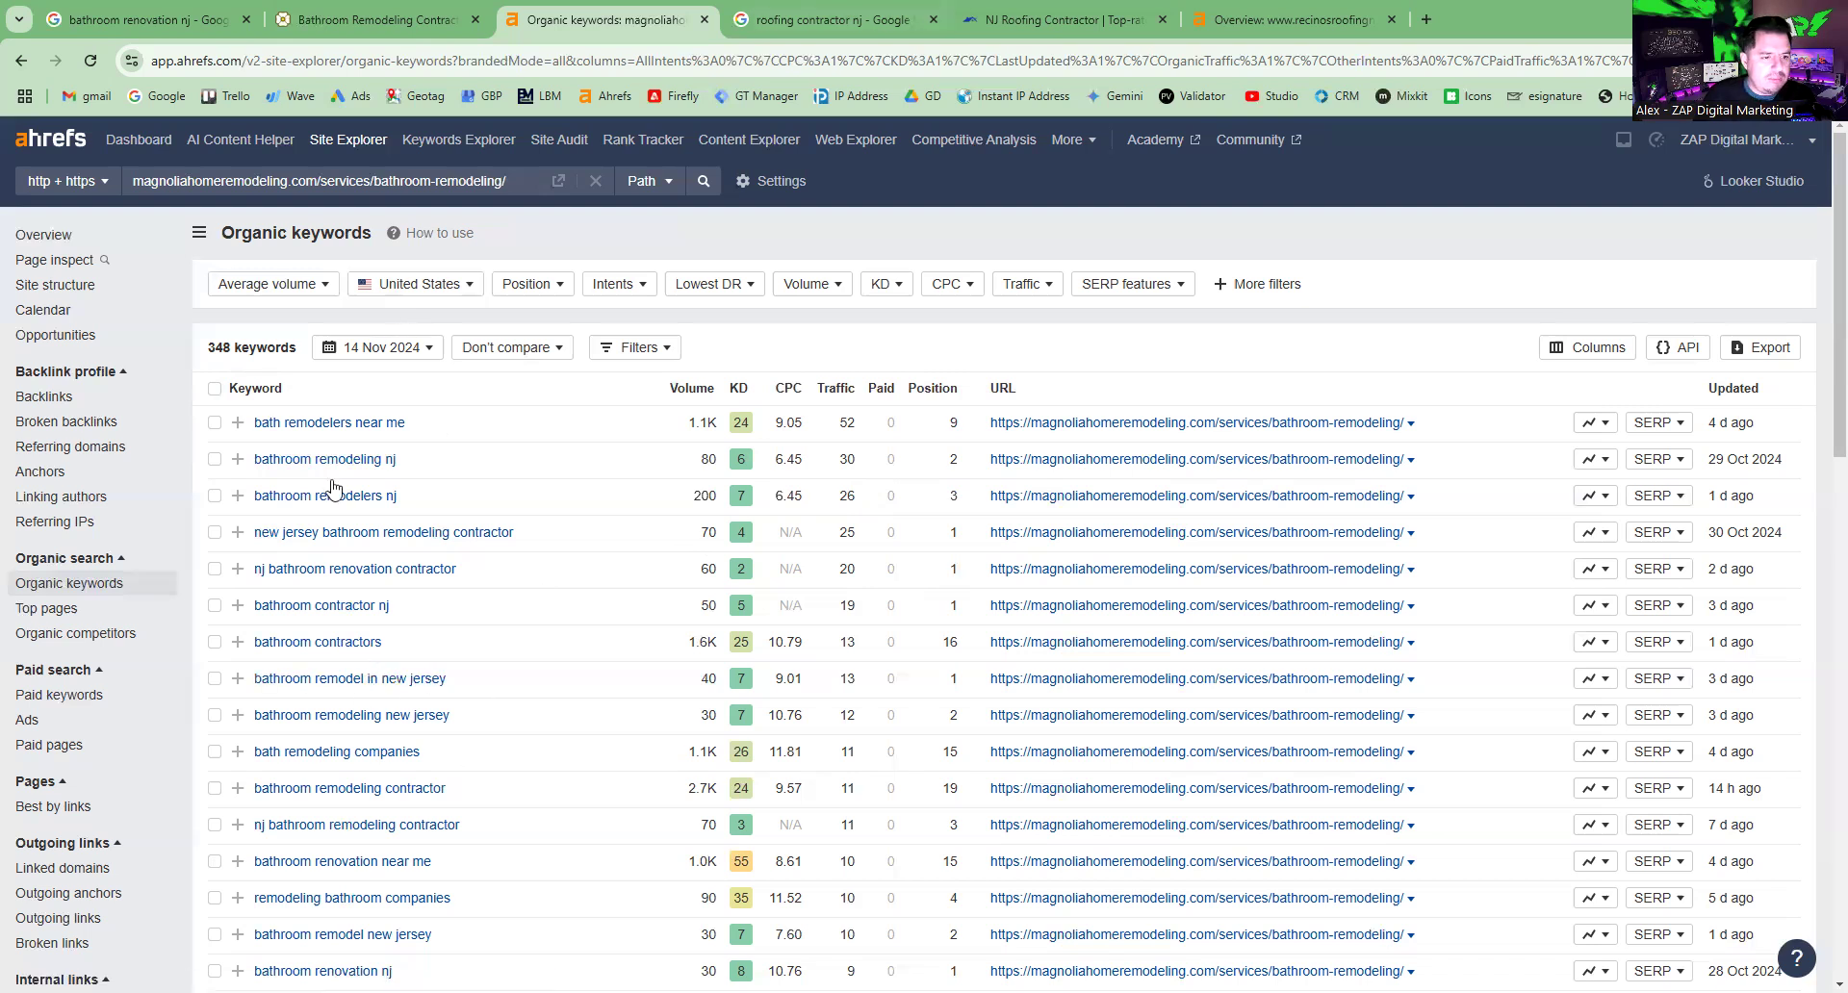
Step: Look through the organic keywords list for further bathroom remodeling and renovation terms the page ranks for
scroll(286, 416, down, 2)
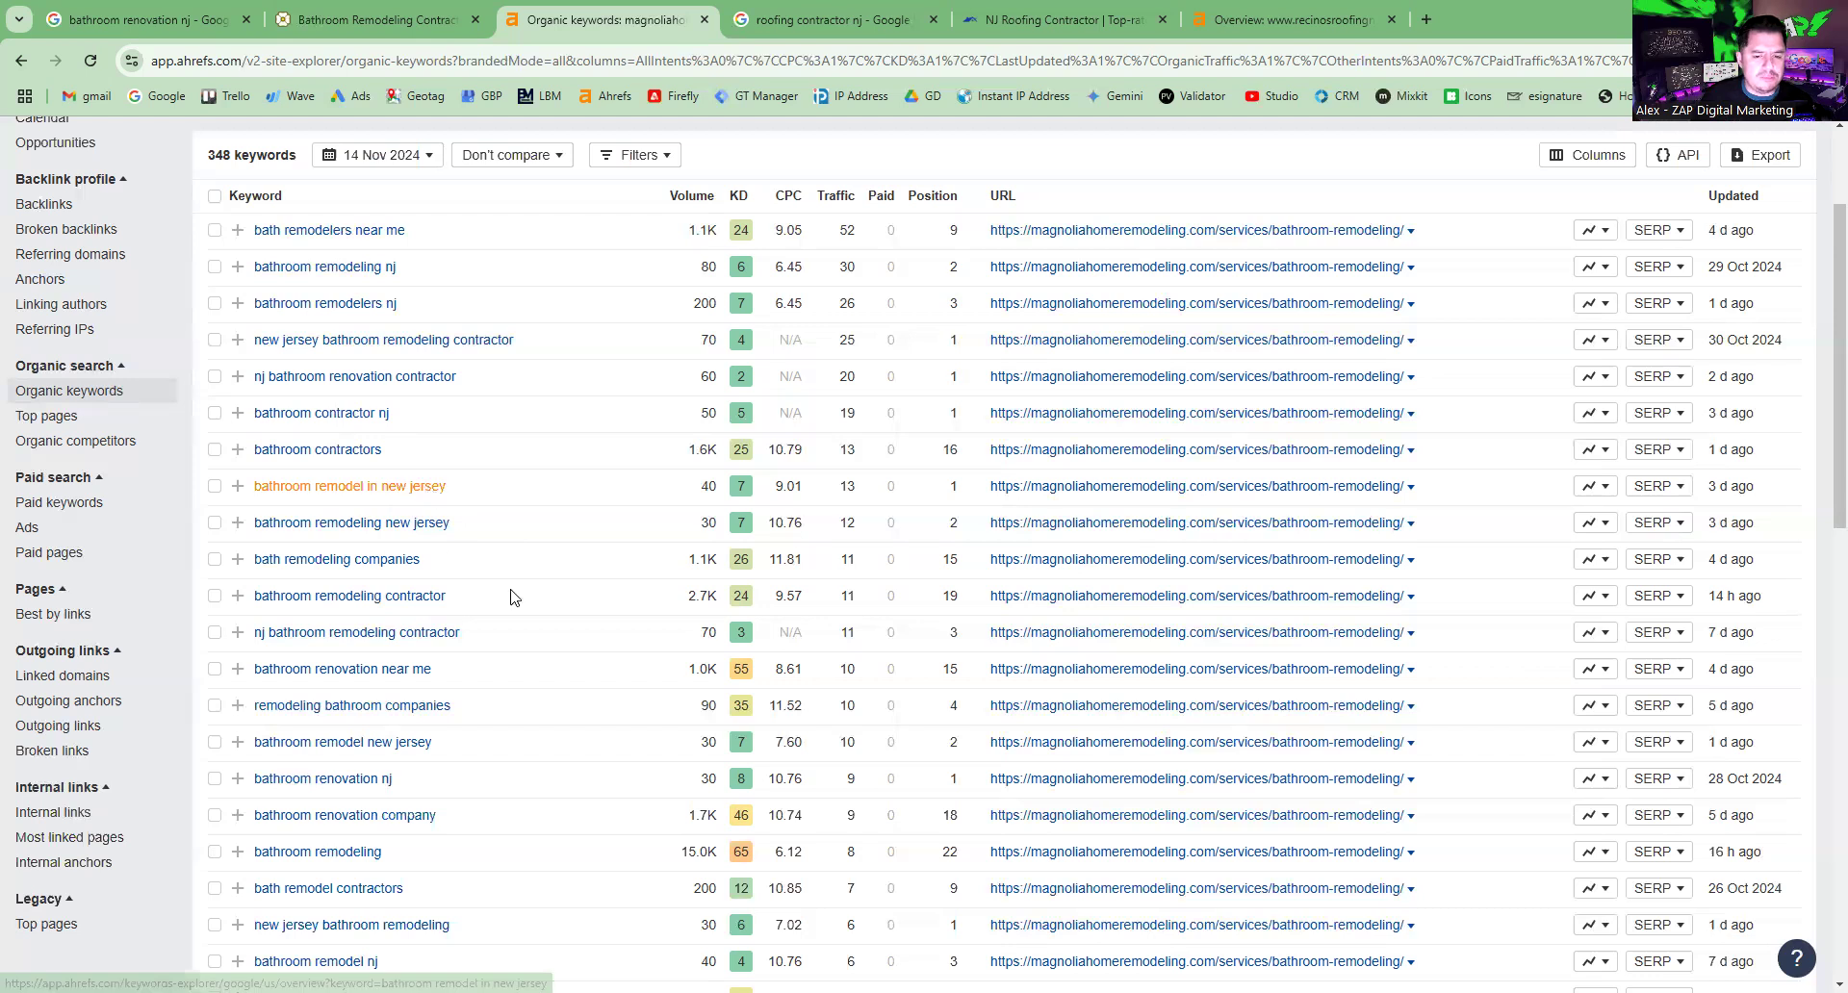
scroll(510, 597, down, 2)
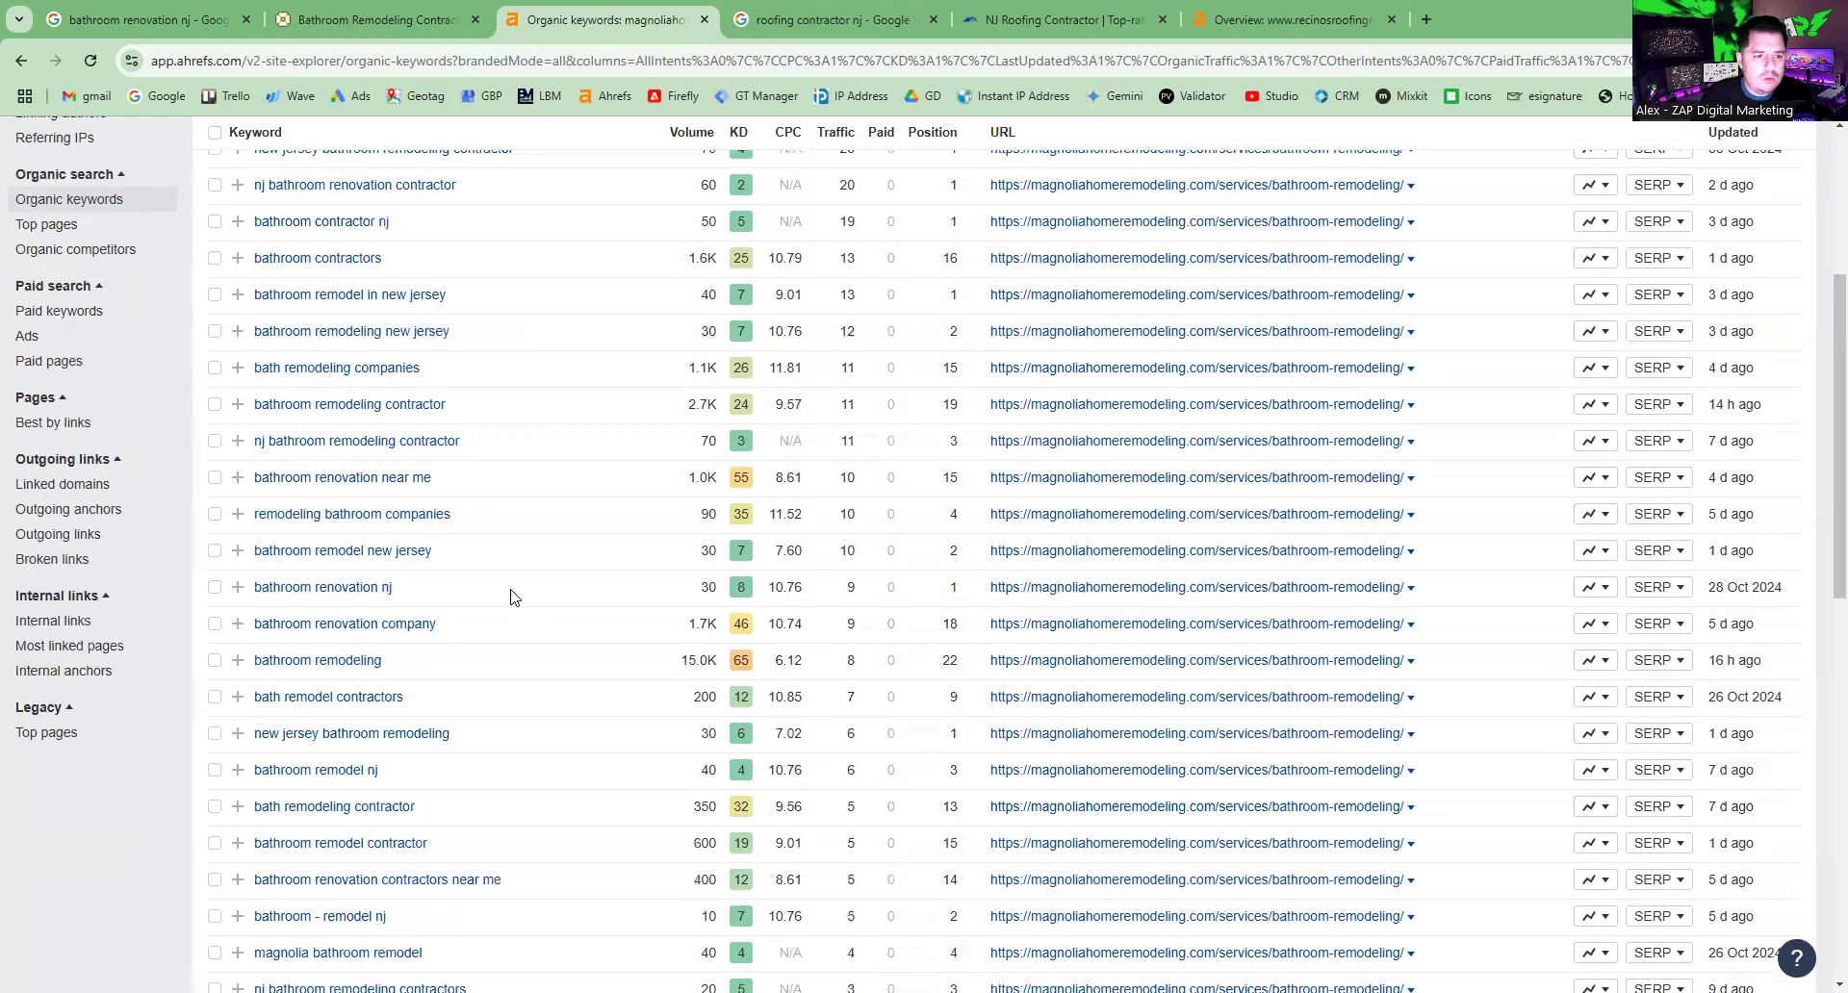
scroll(515, 599, up, 2)
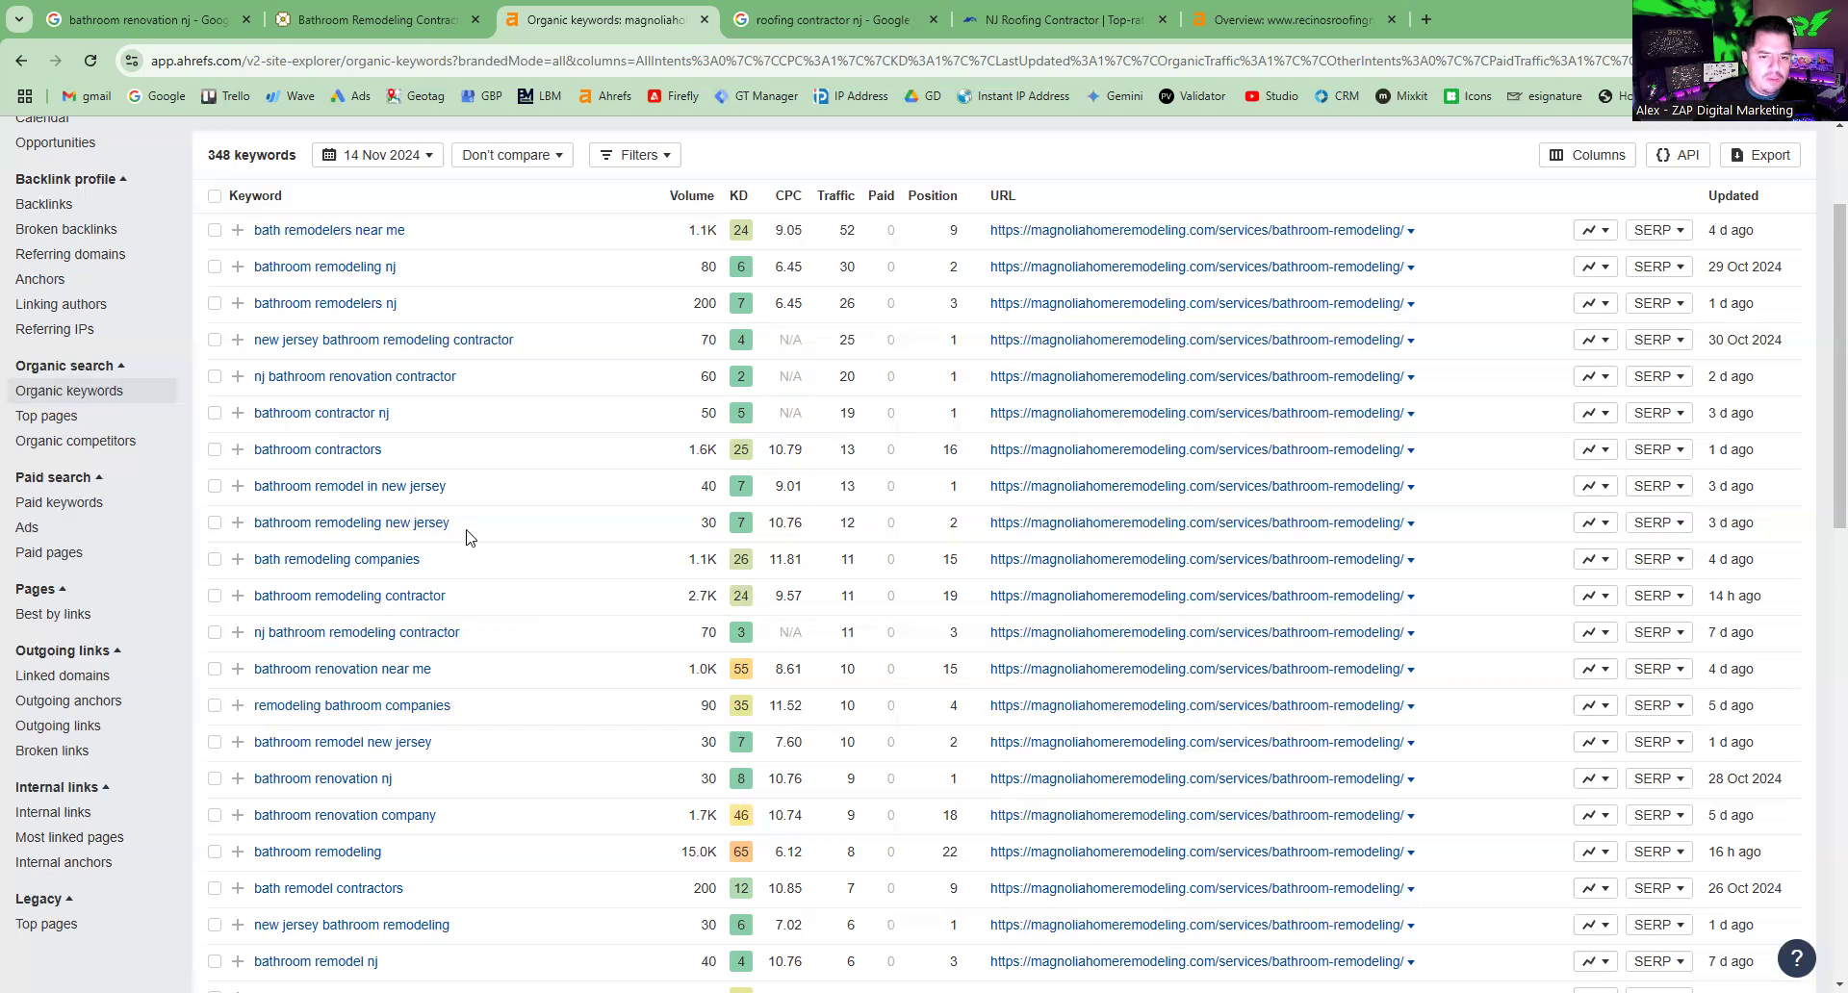
scroll(963, 442, down, 2)
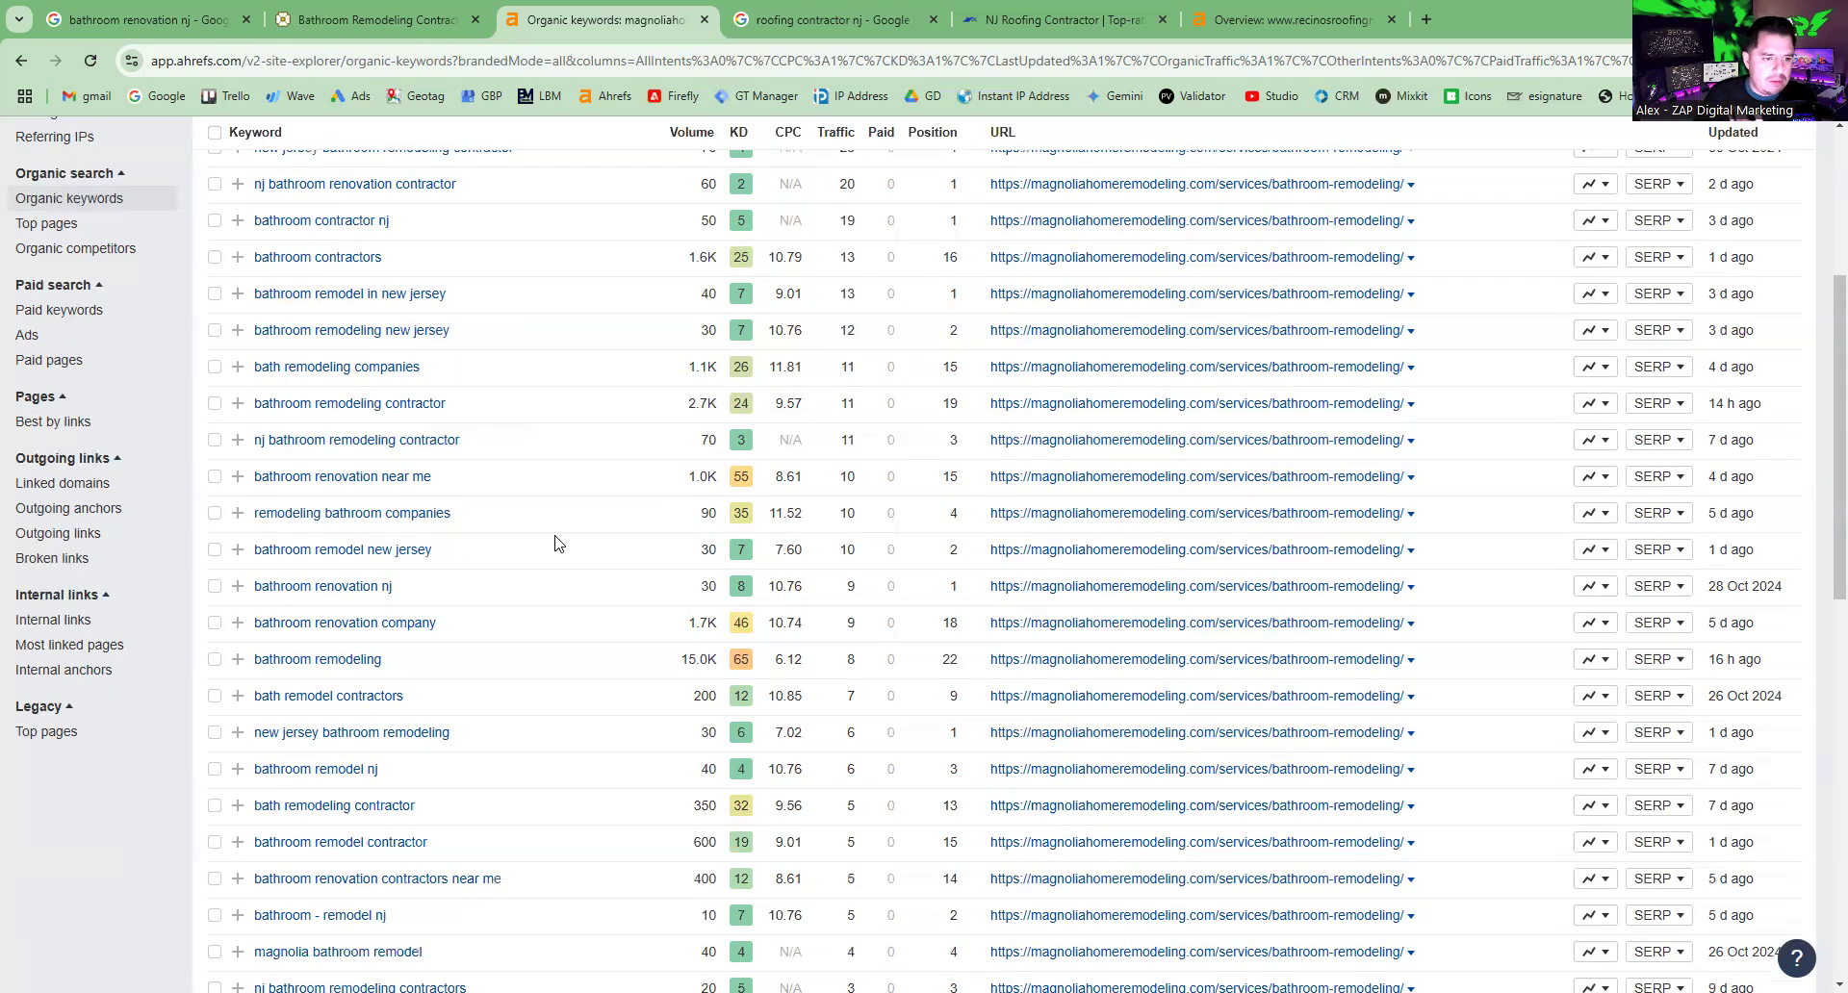
scroll(554, 545, up, 1)
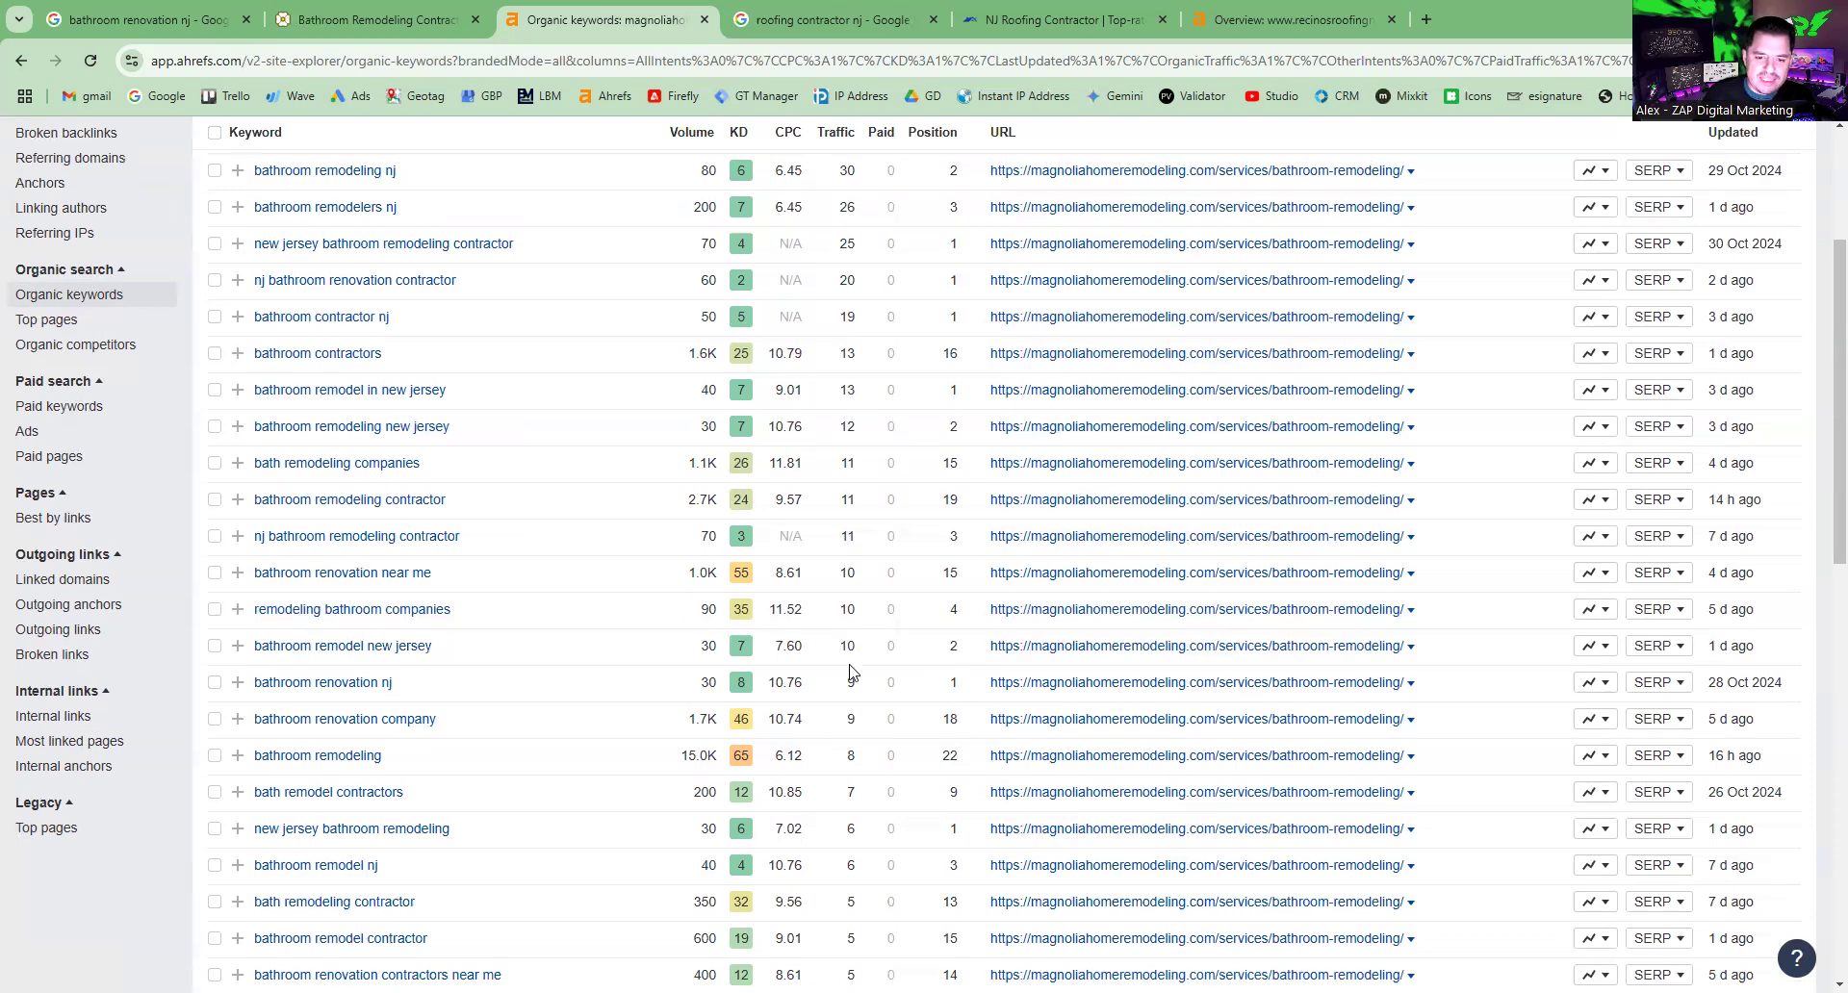
scroll(860, 558, up, 3)
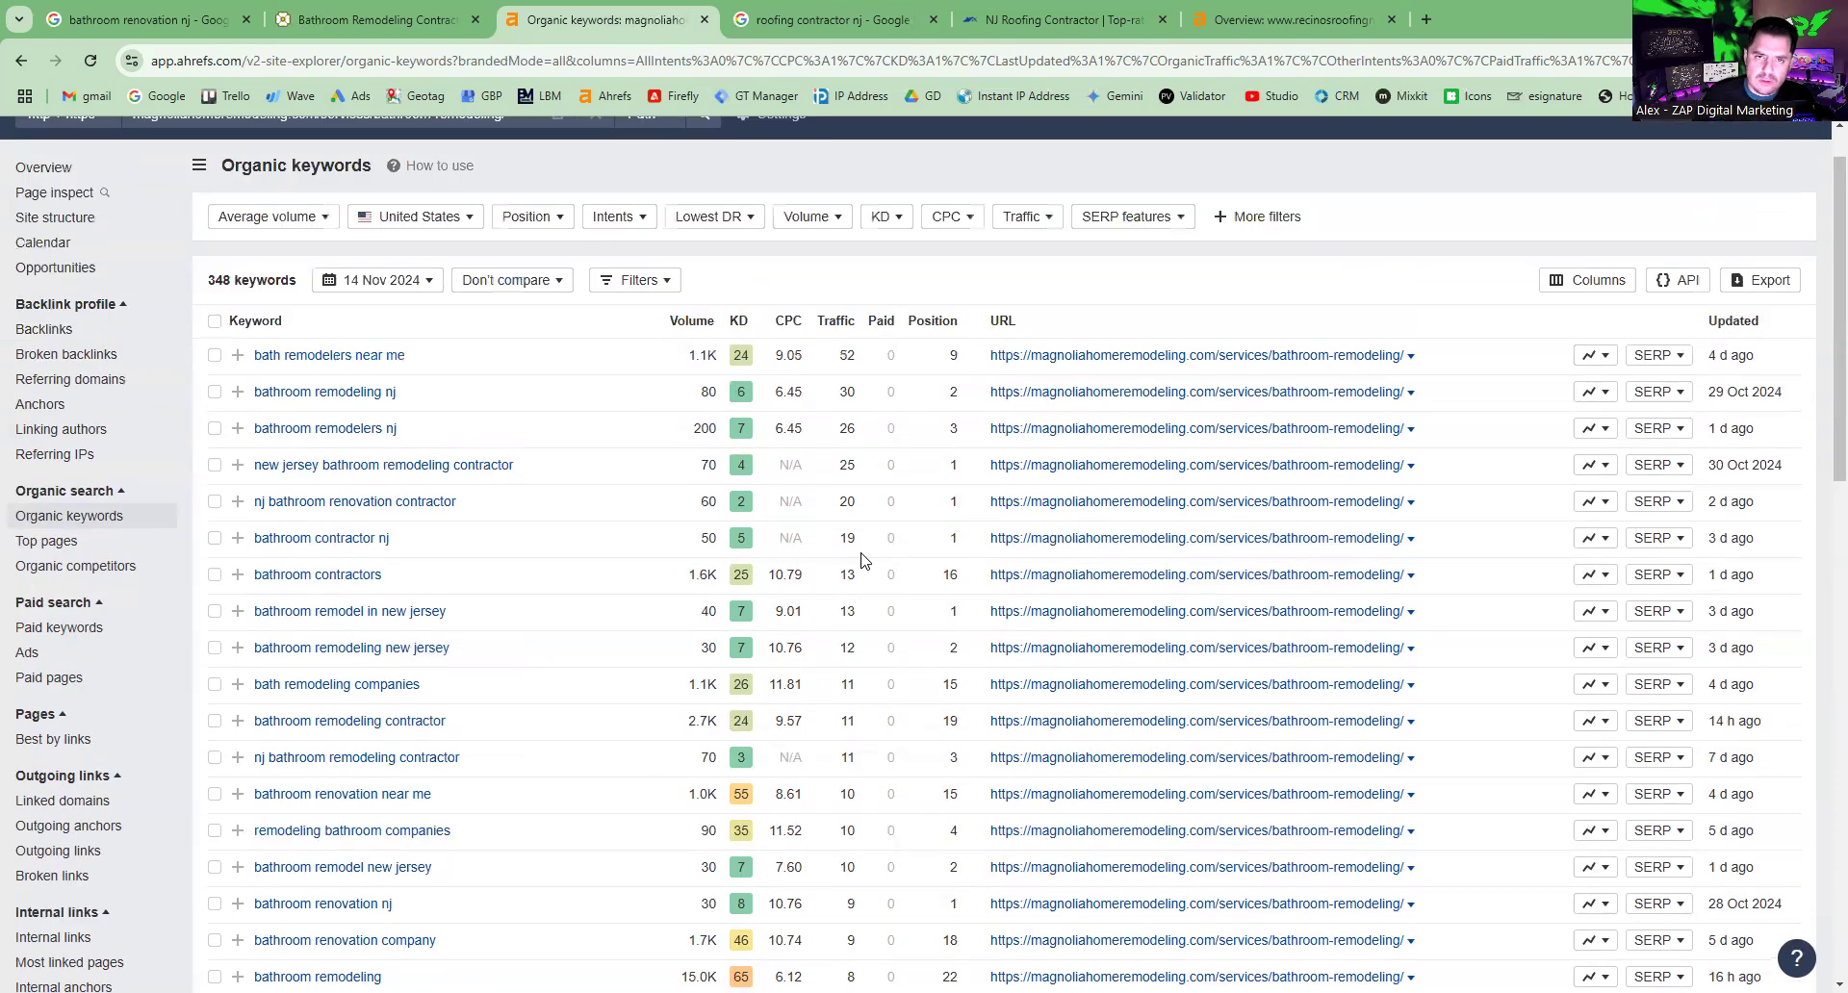
Step: Switch to the Google results for "roofing contractor nj" and look over the sponsored roofers and local business listings
click(818, 19)
scroll(70, 406, up, 7)
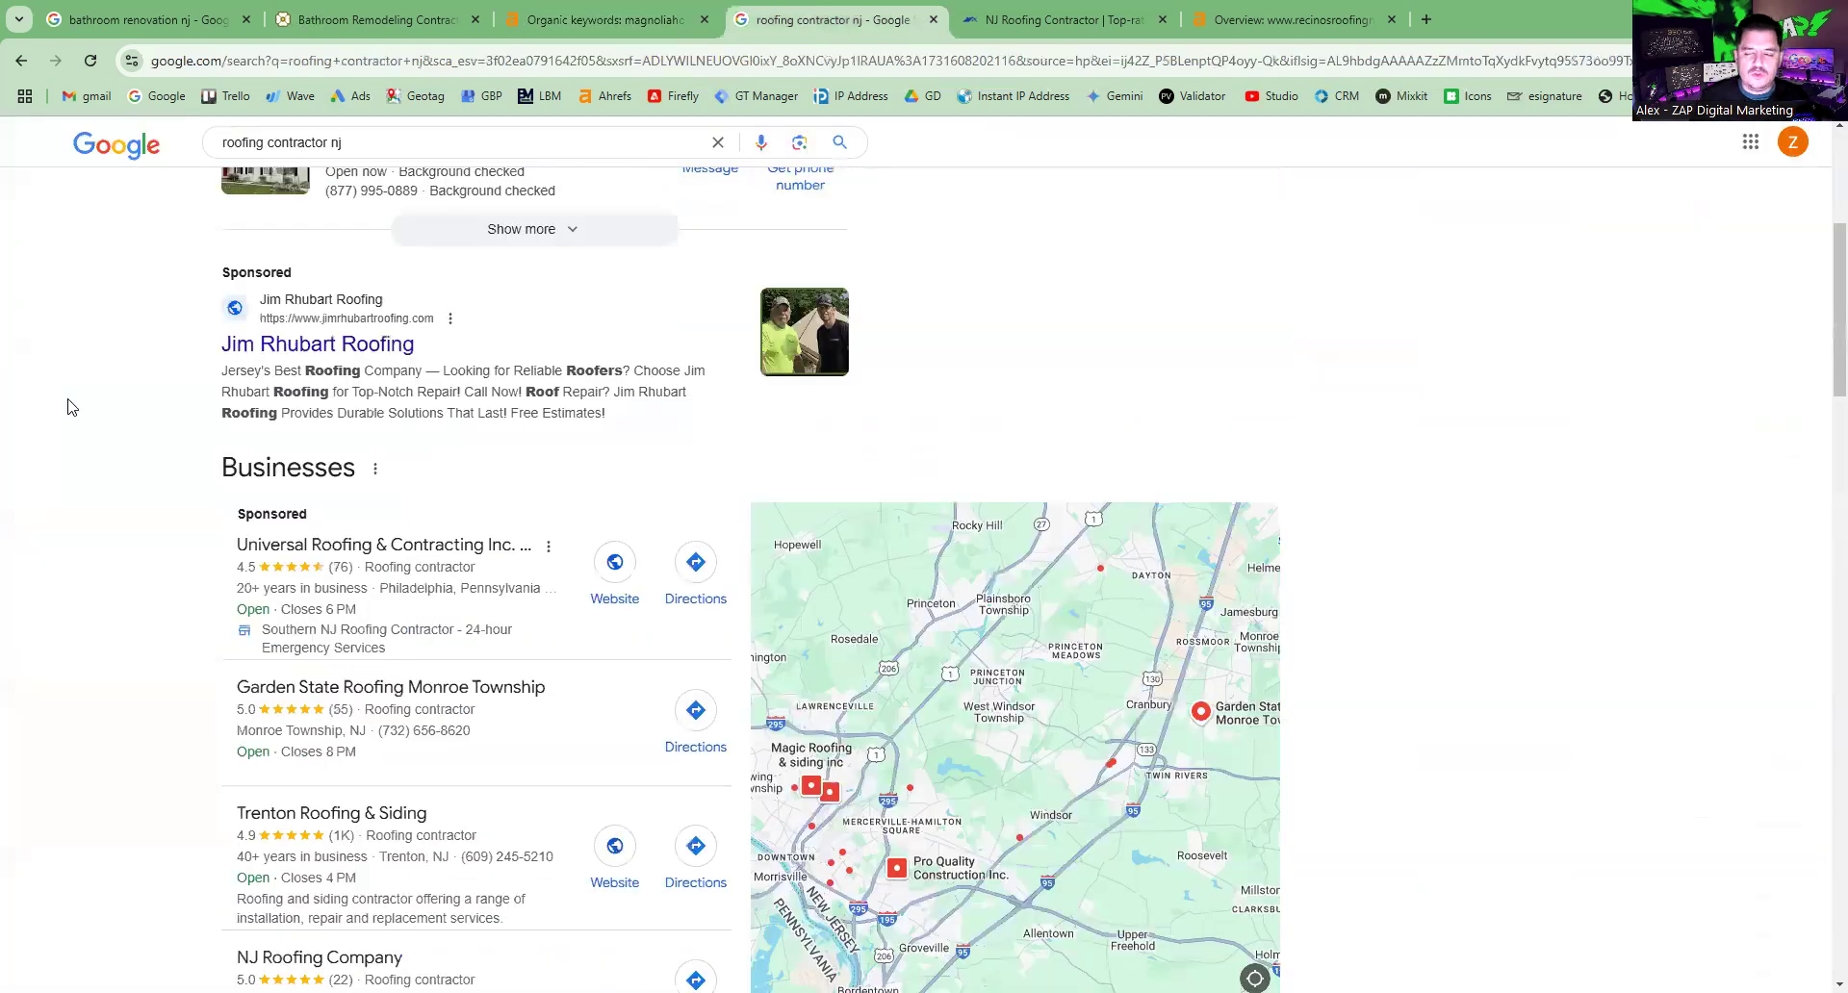
scroll(69, 406, up, 5)
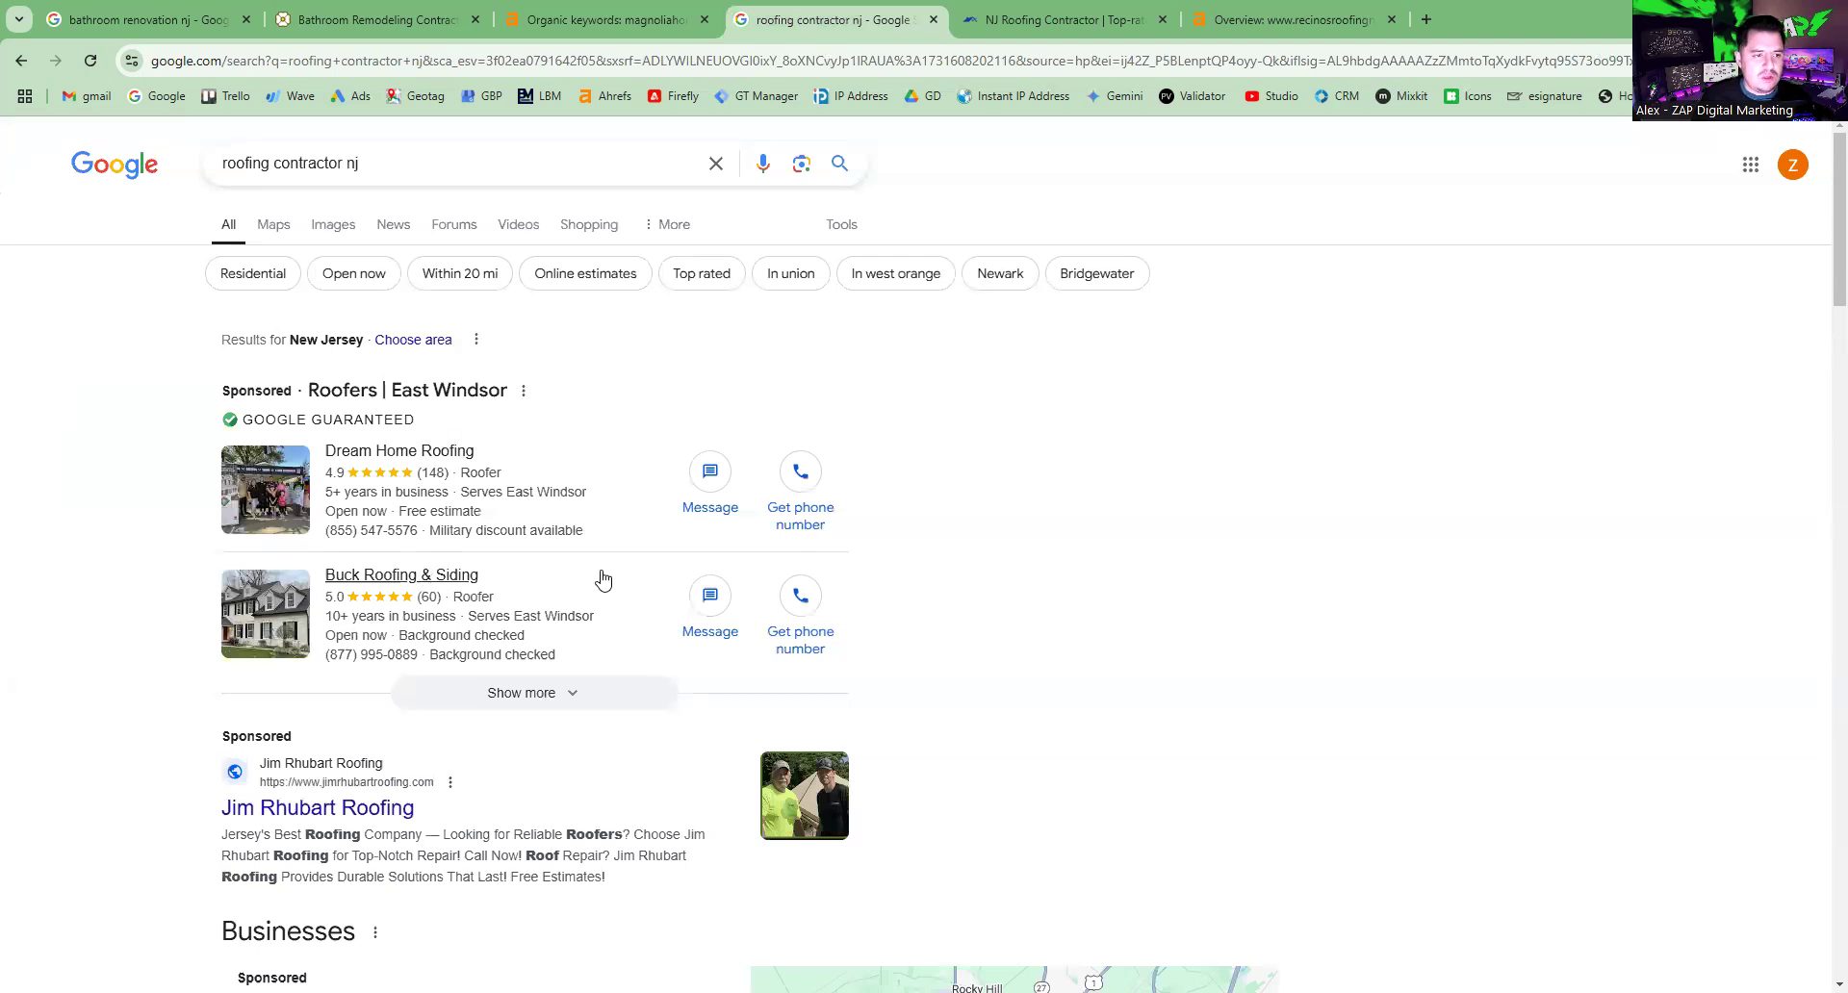
scroll(602, 578, down, 4)
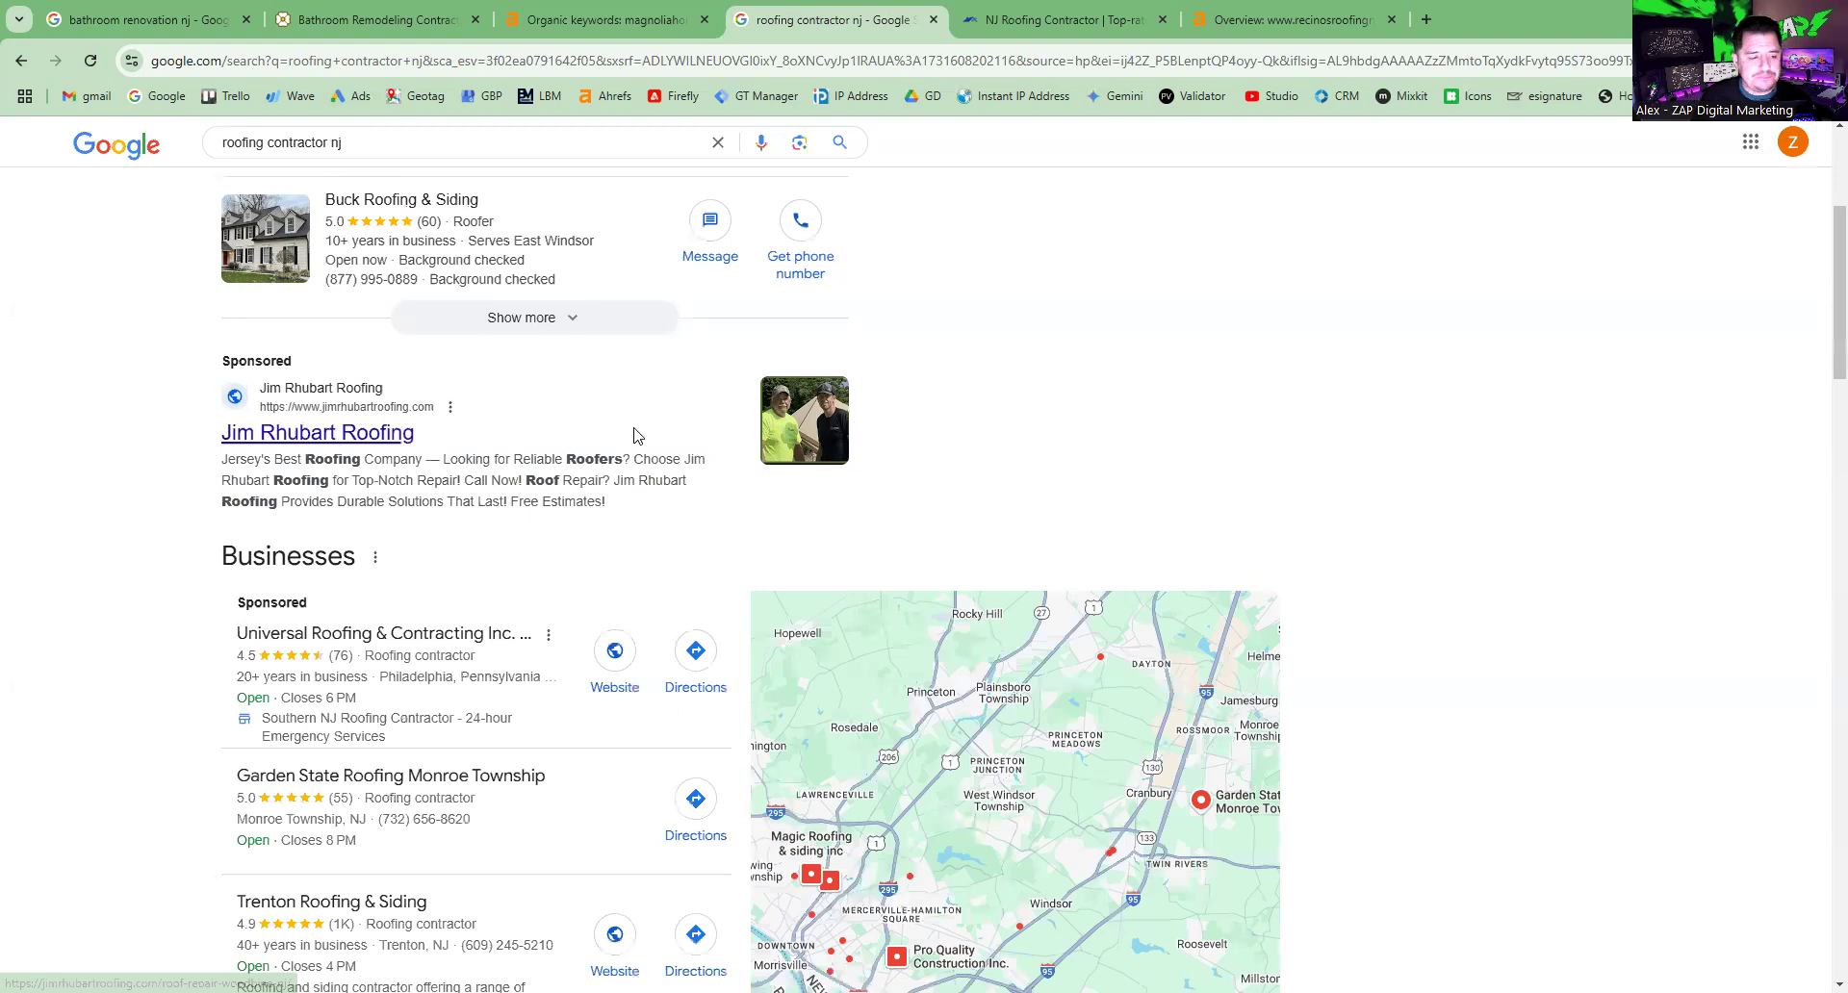
scroll(43, 459, down, 2)
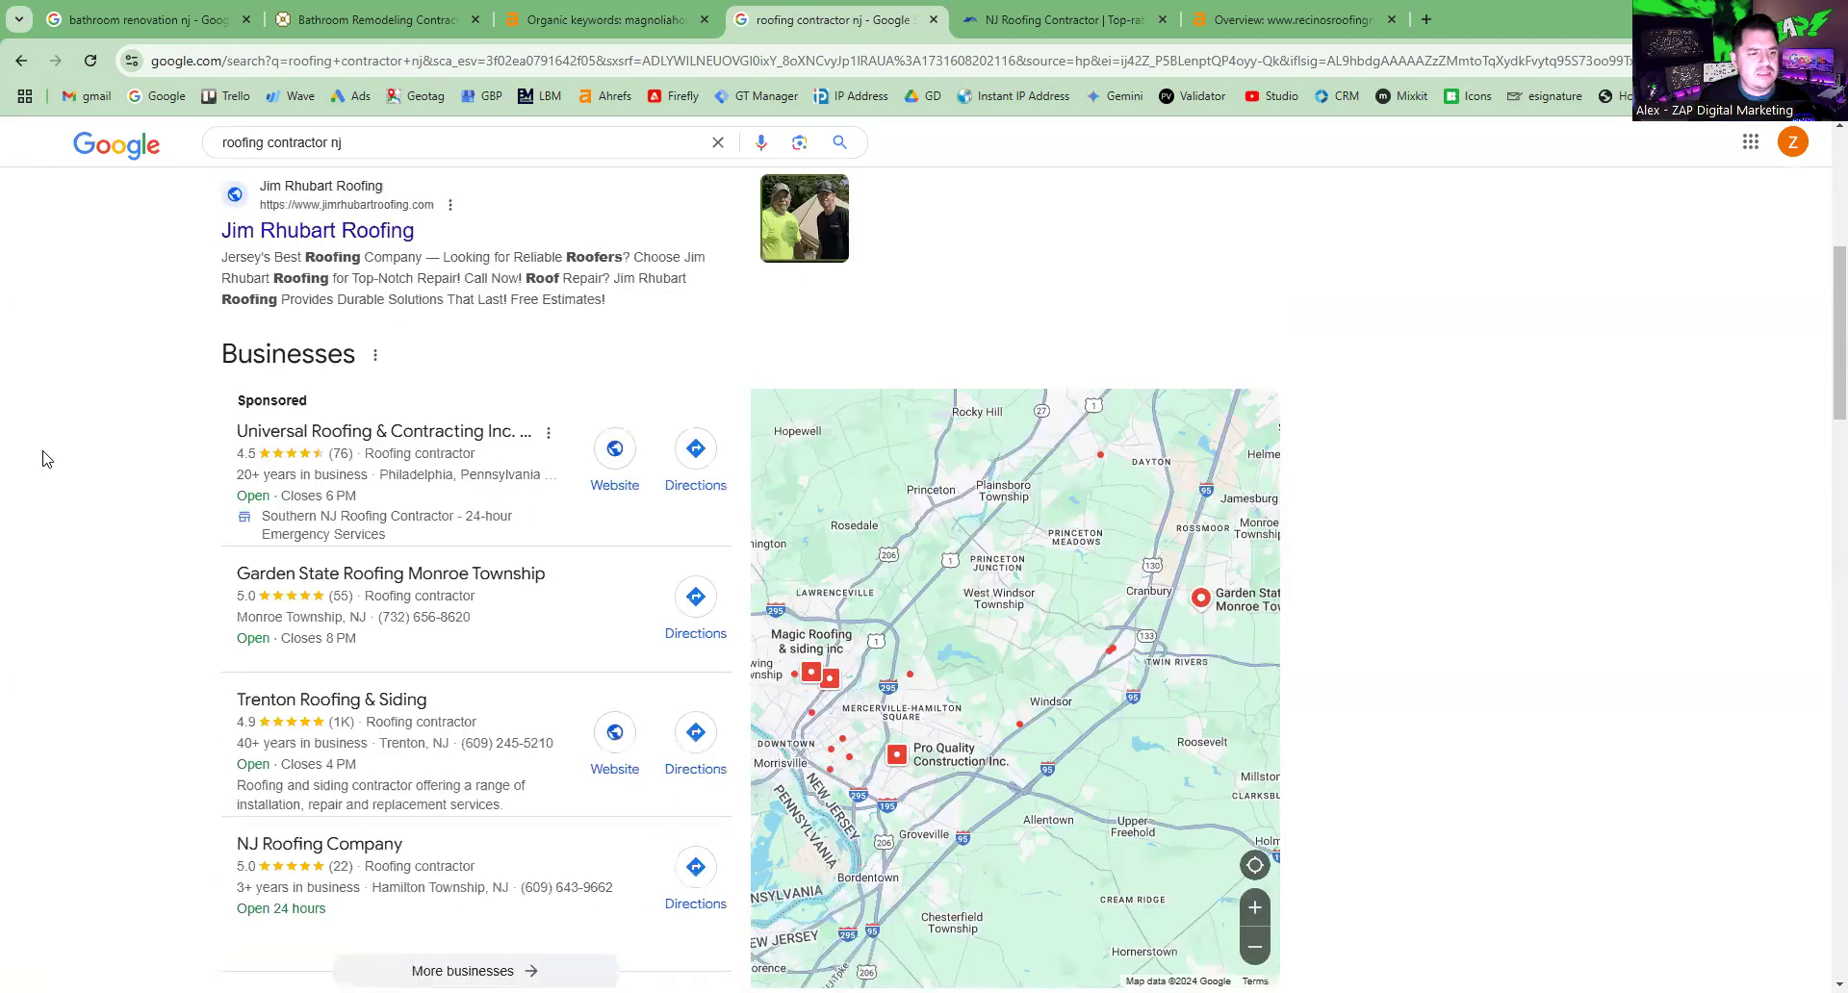
scroll(43, 599, down, 1)
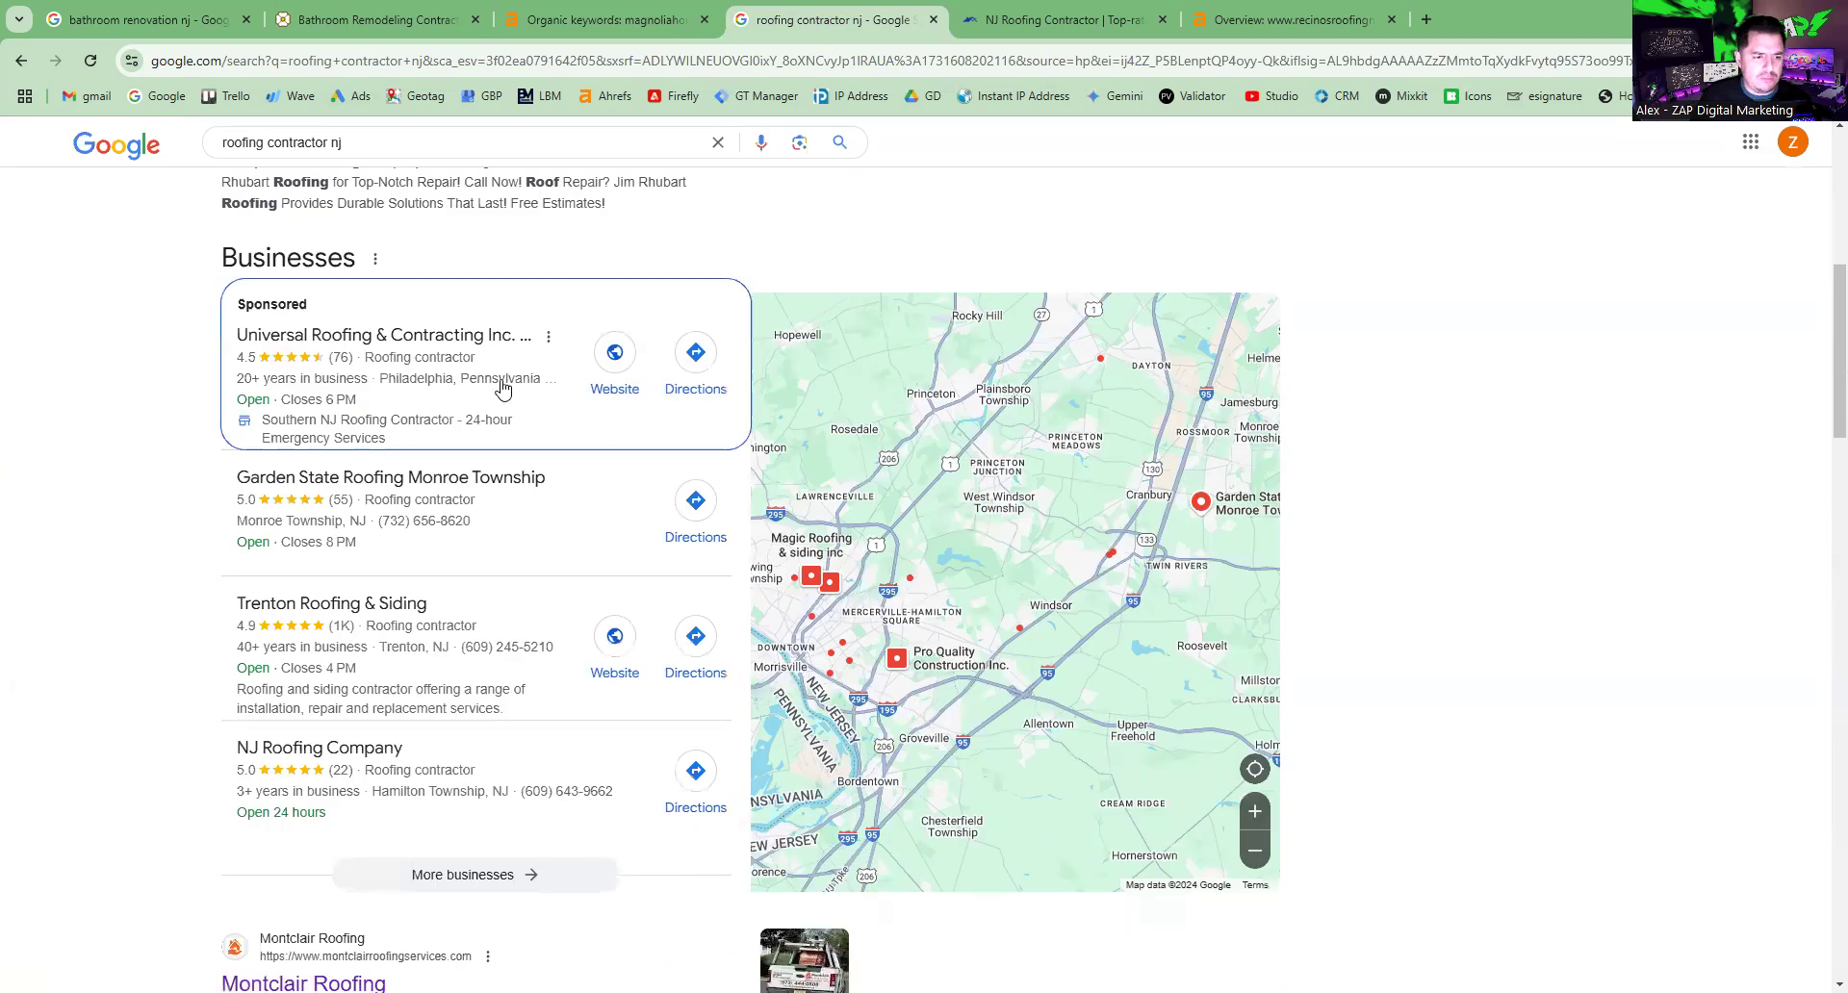
Step: Examine the organic results for "roofing contractor nj", including Montclair Roofing, H. Recinos Roofing and NJ Roofing Company
scroll(452, 240, down, 3)
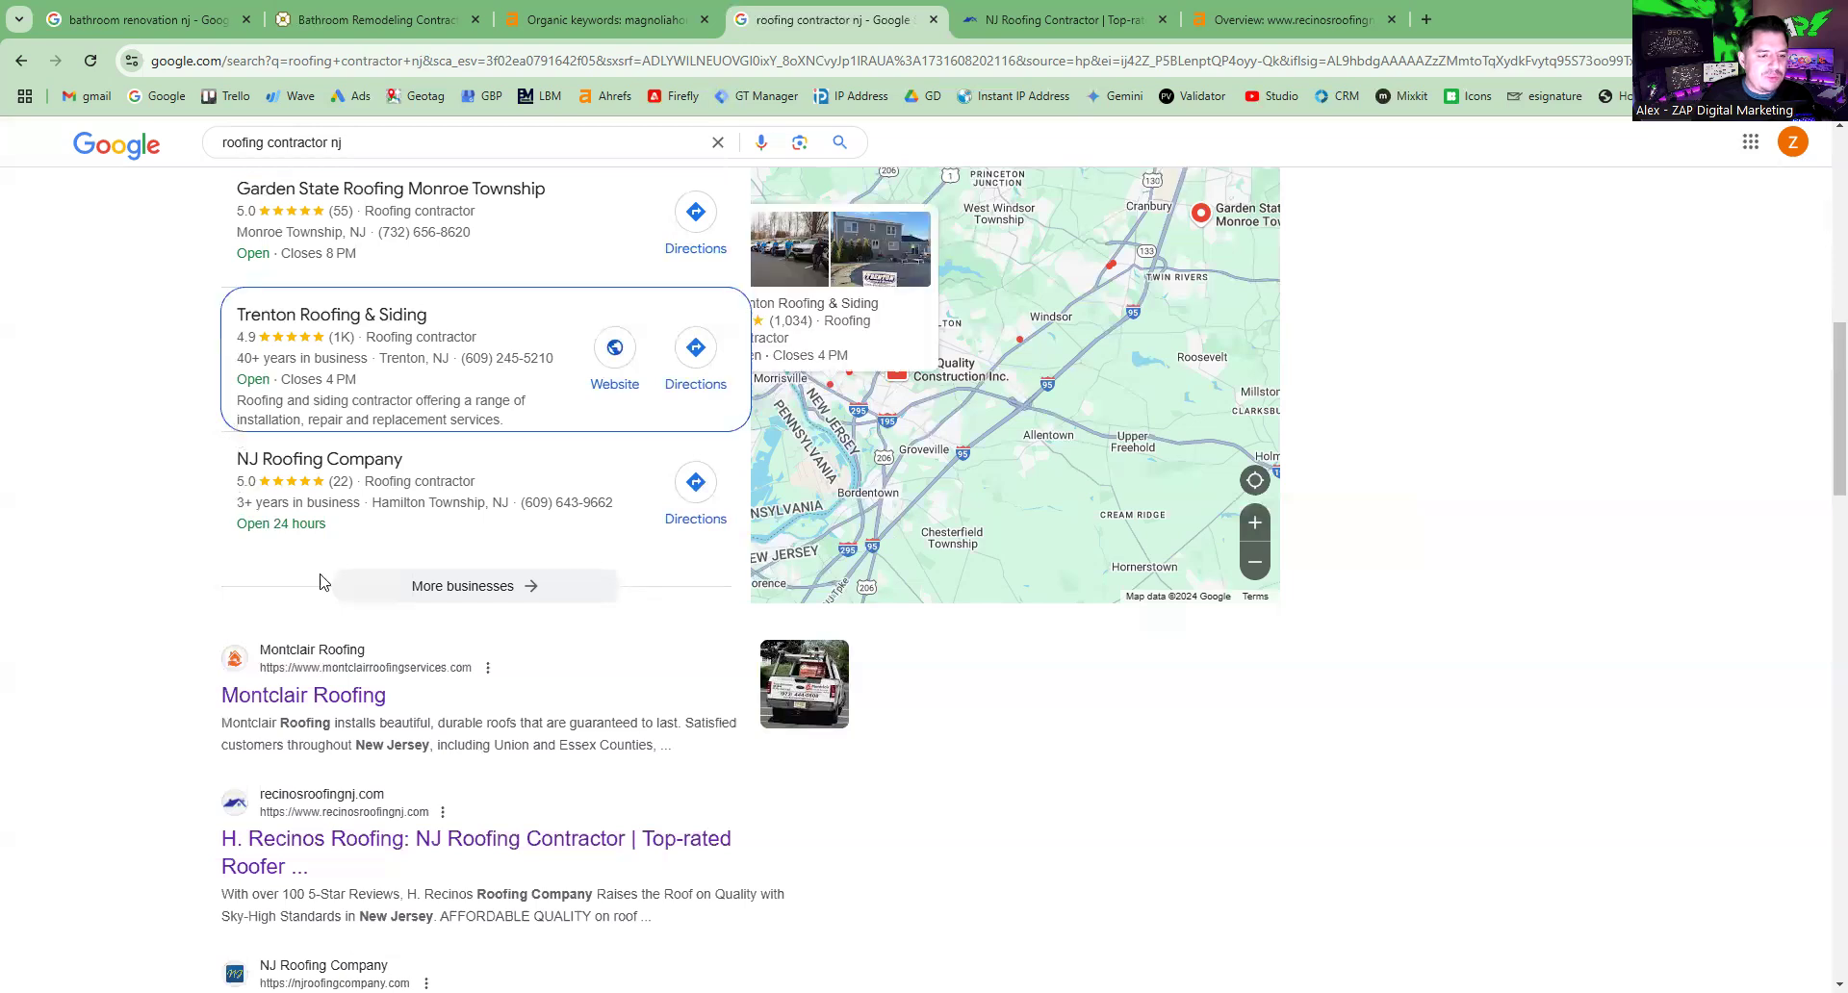
scroll(227, 525, down, 2)
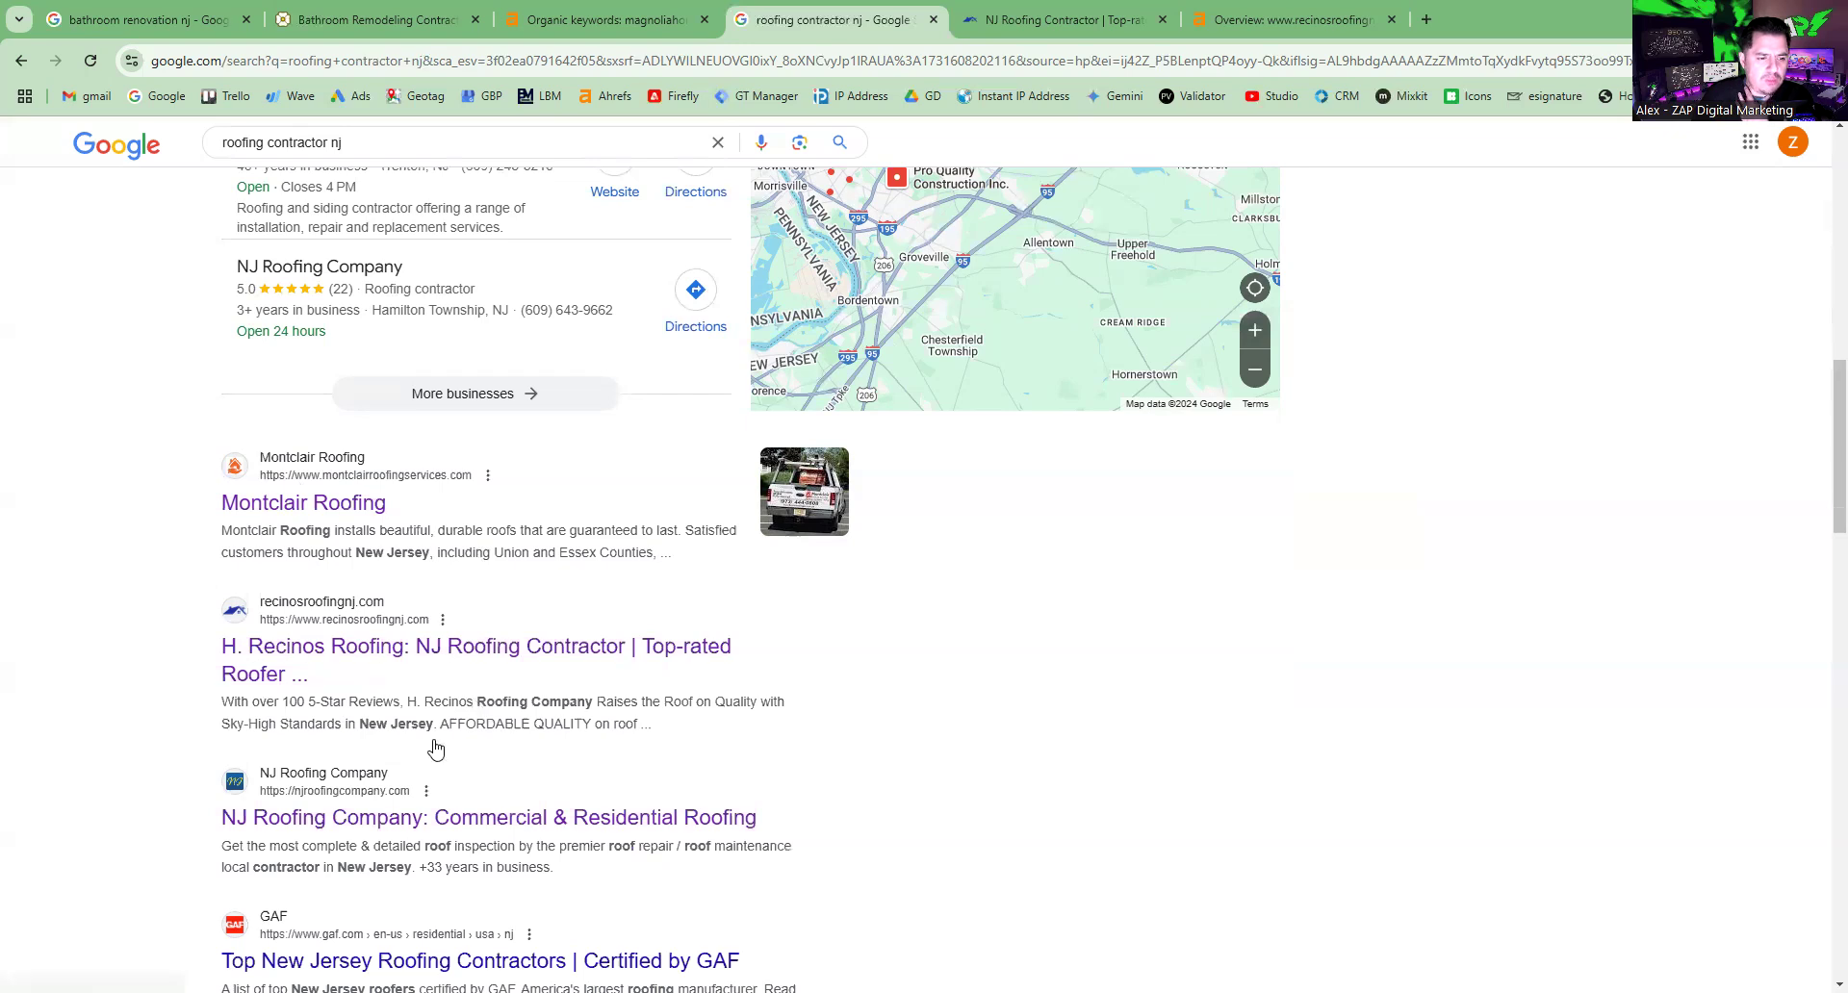
scroll(375, 630, down, 2)
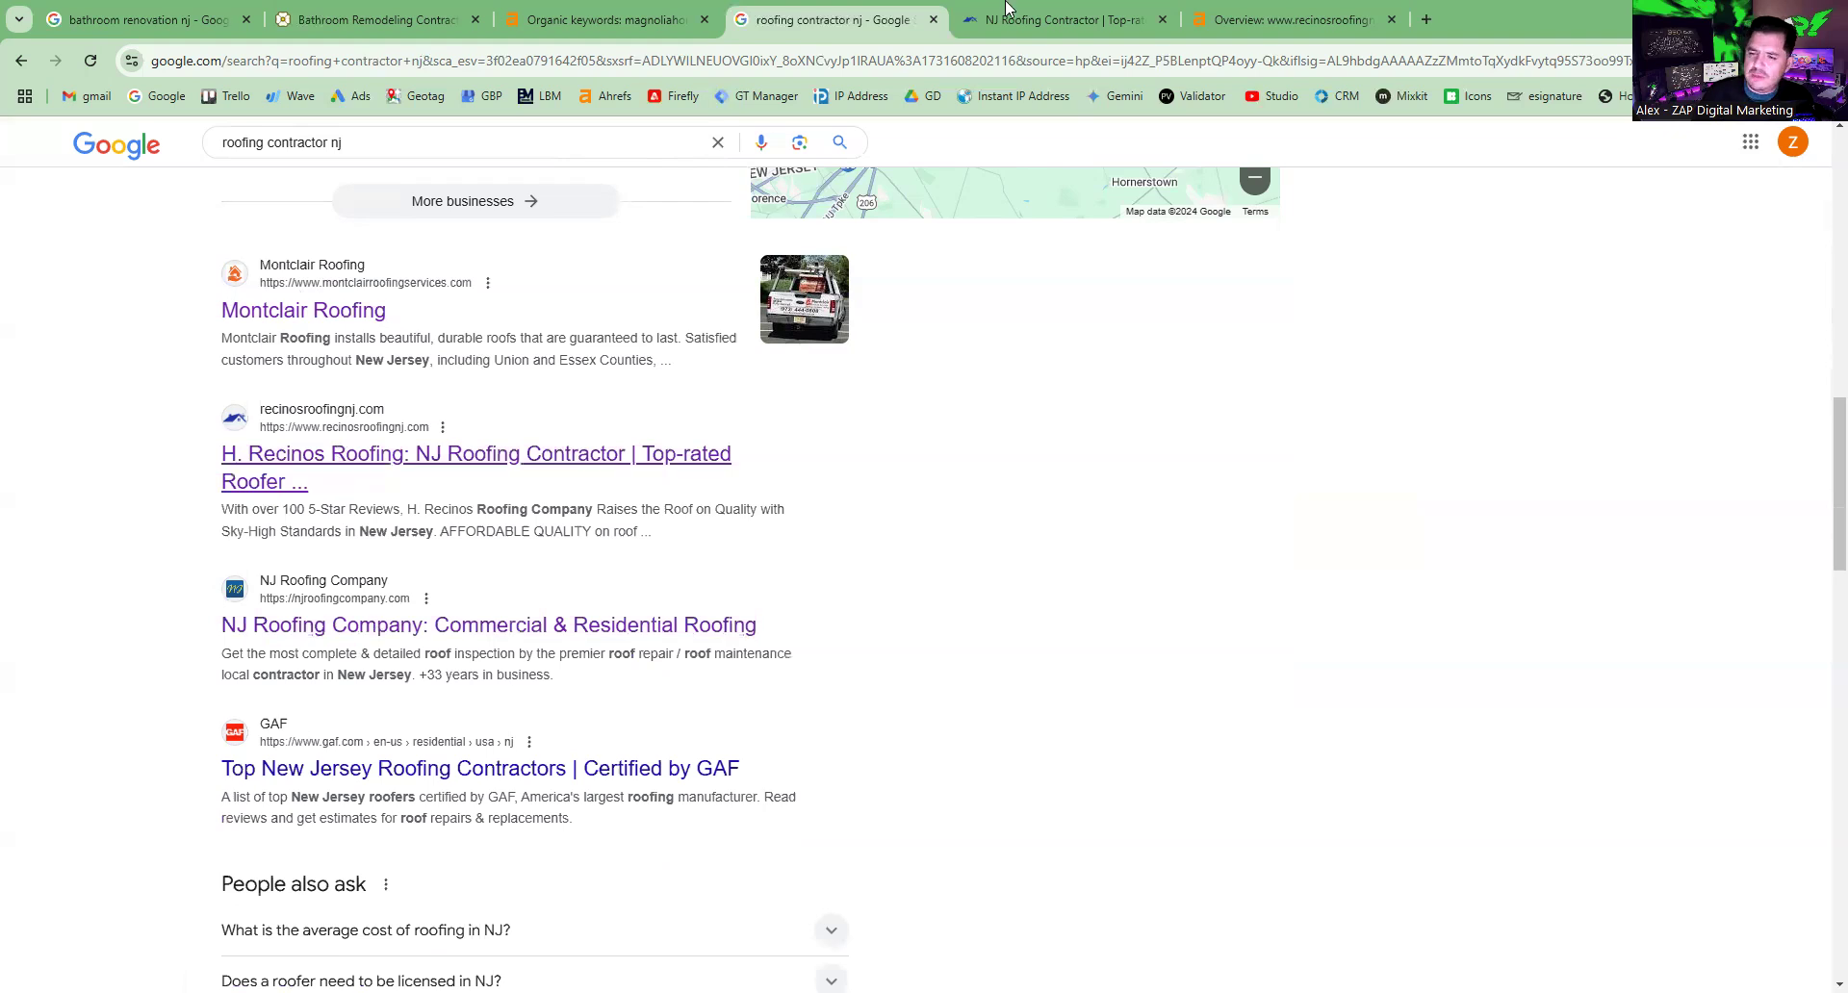
Step: Switch to the H. Recinos Roofing homepage and review its service sections, highlighting the "High-quality New Jersey Roofing Contractor" passage
key(ctrl+Tab)
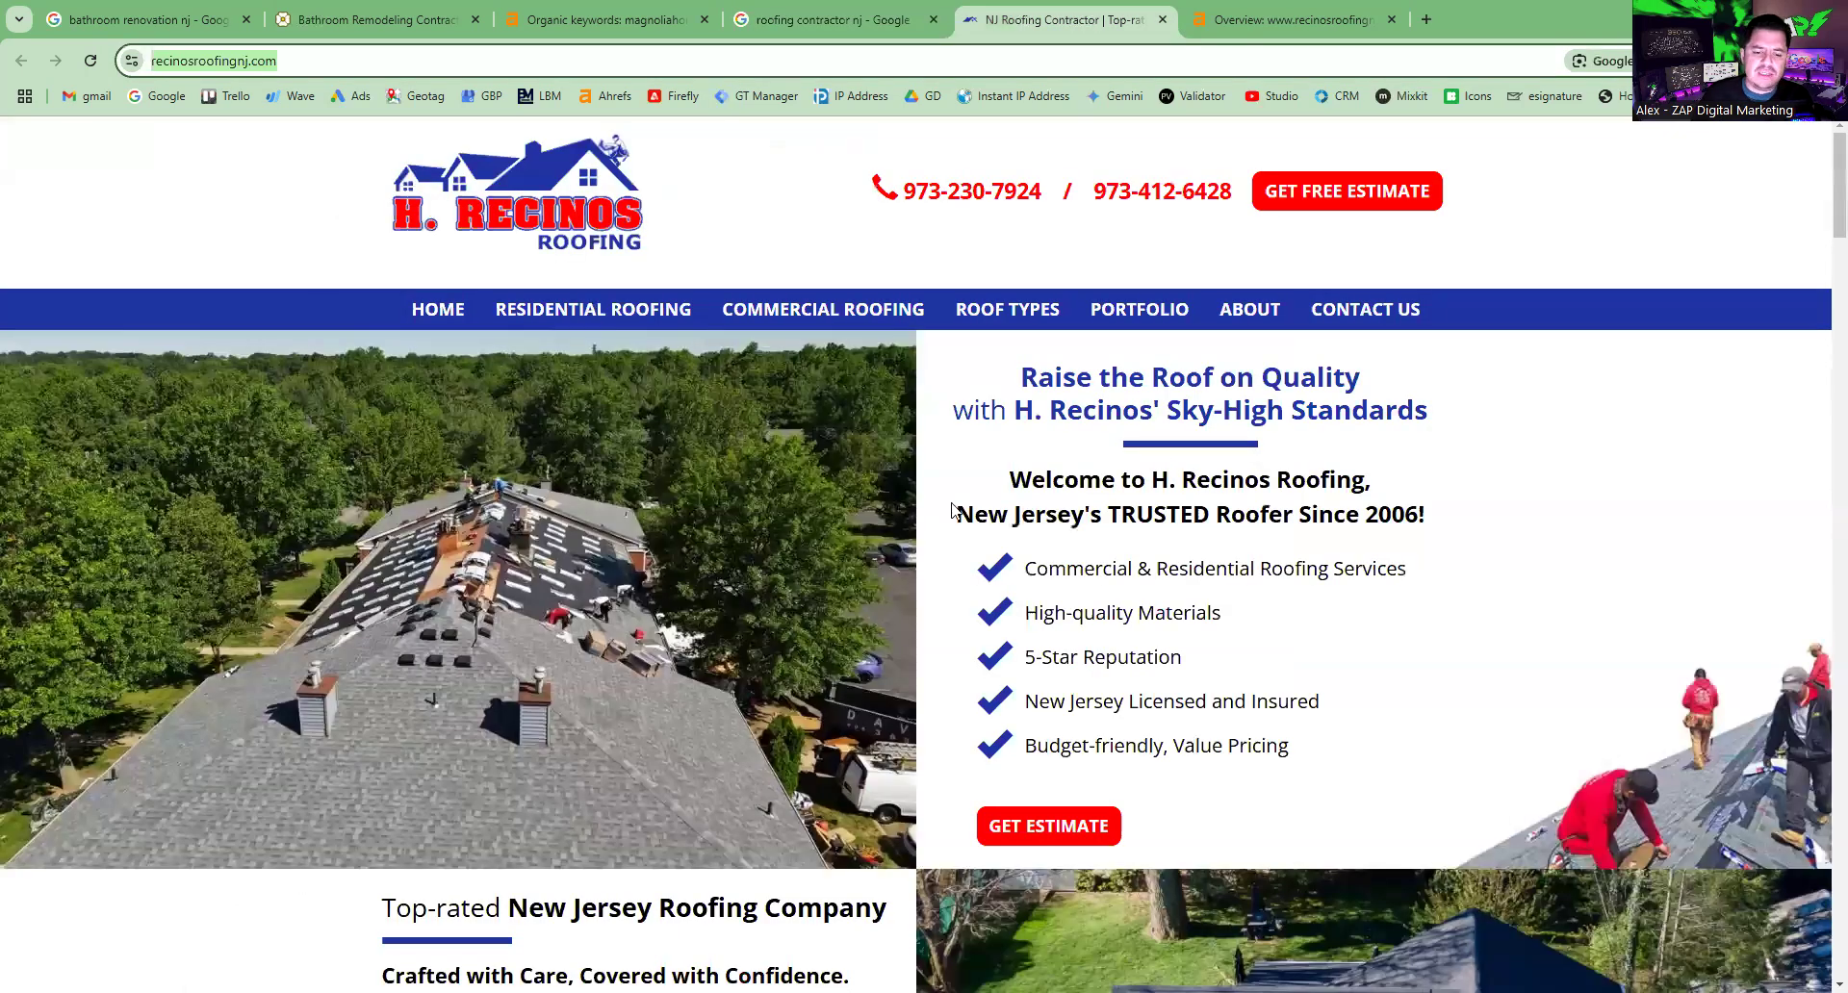
scroll(854, 662, down, 5)
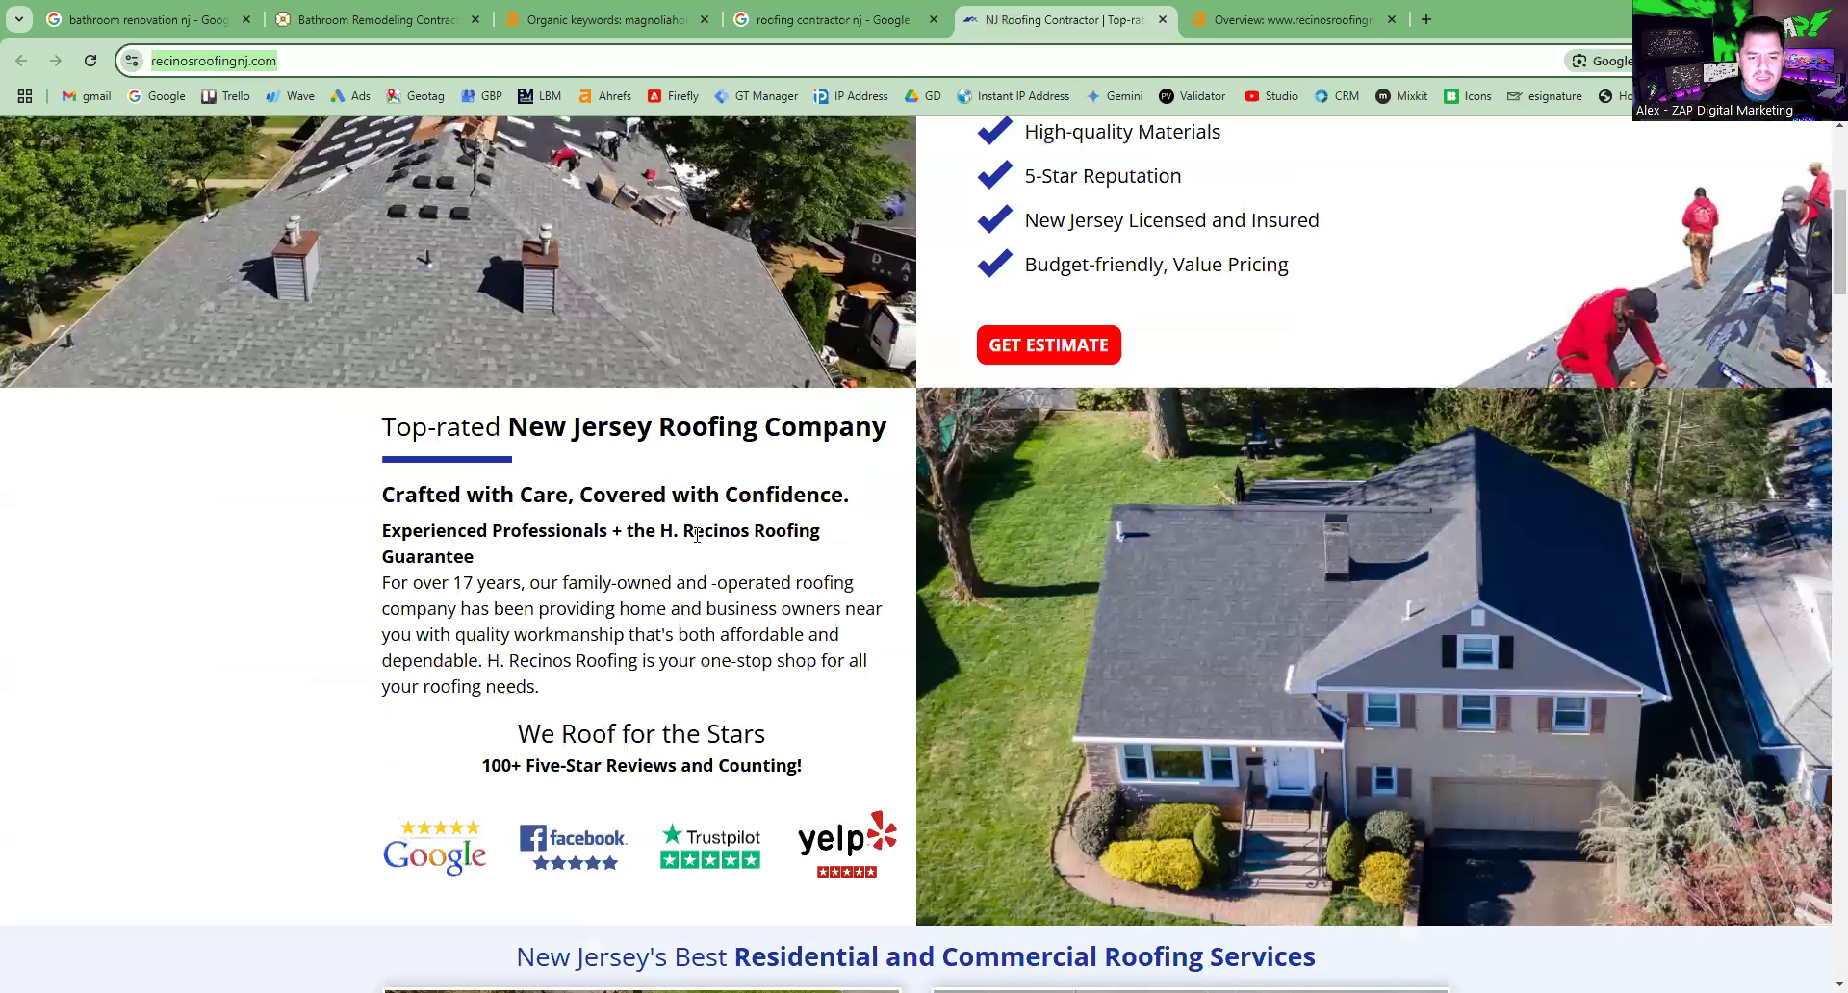
click(769, 712)
scroll(769, 713, down, 7)
shift+click(1339, 878)
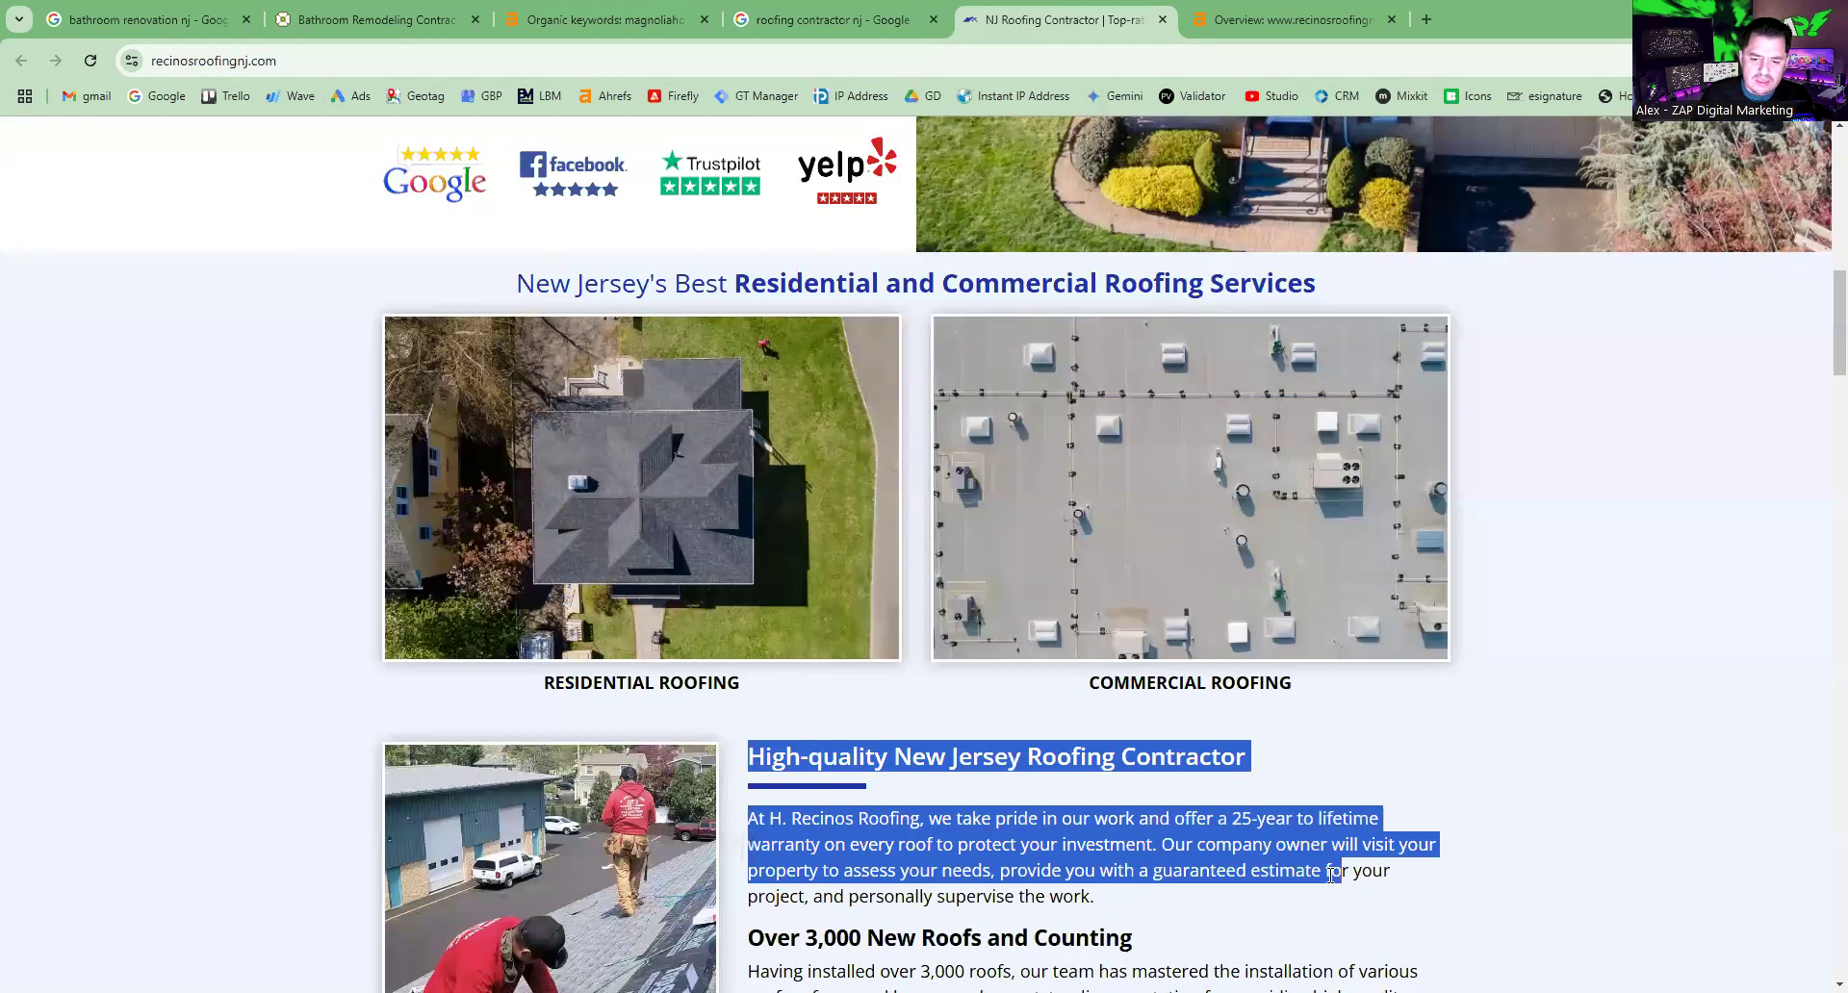
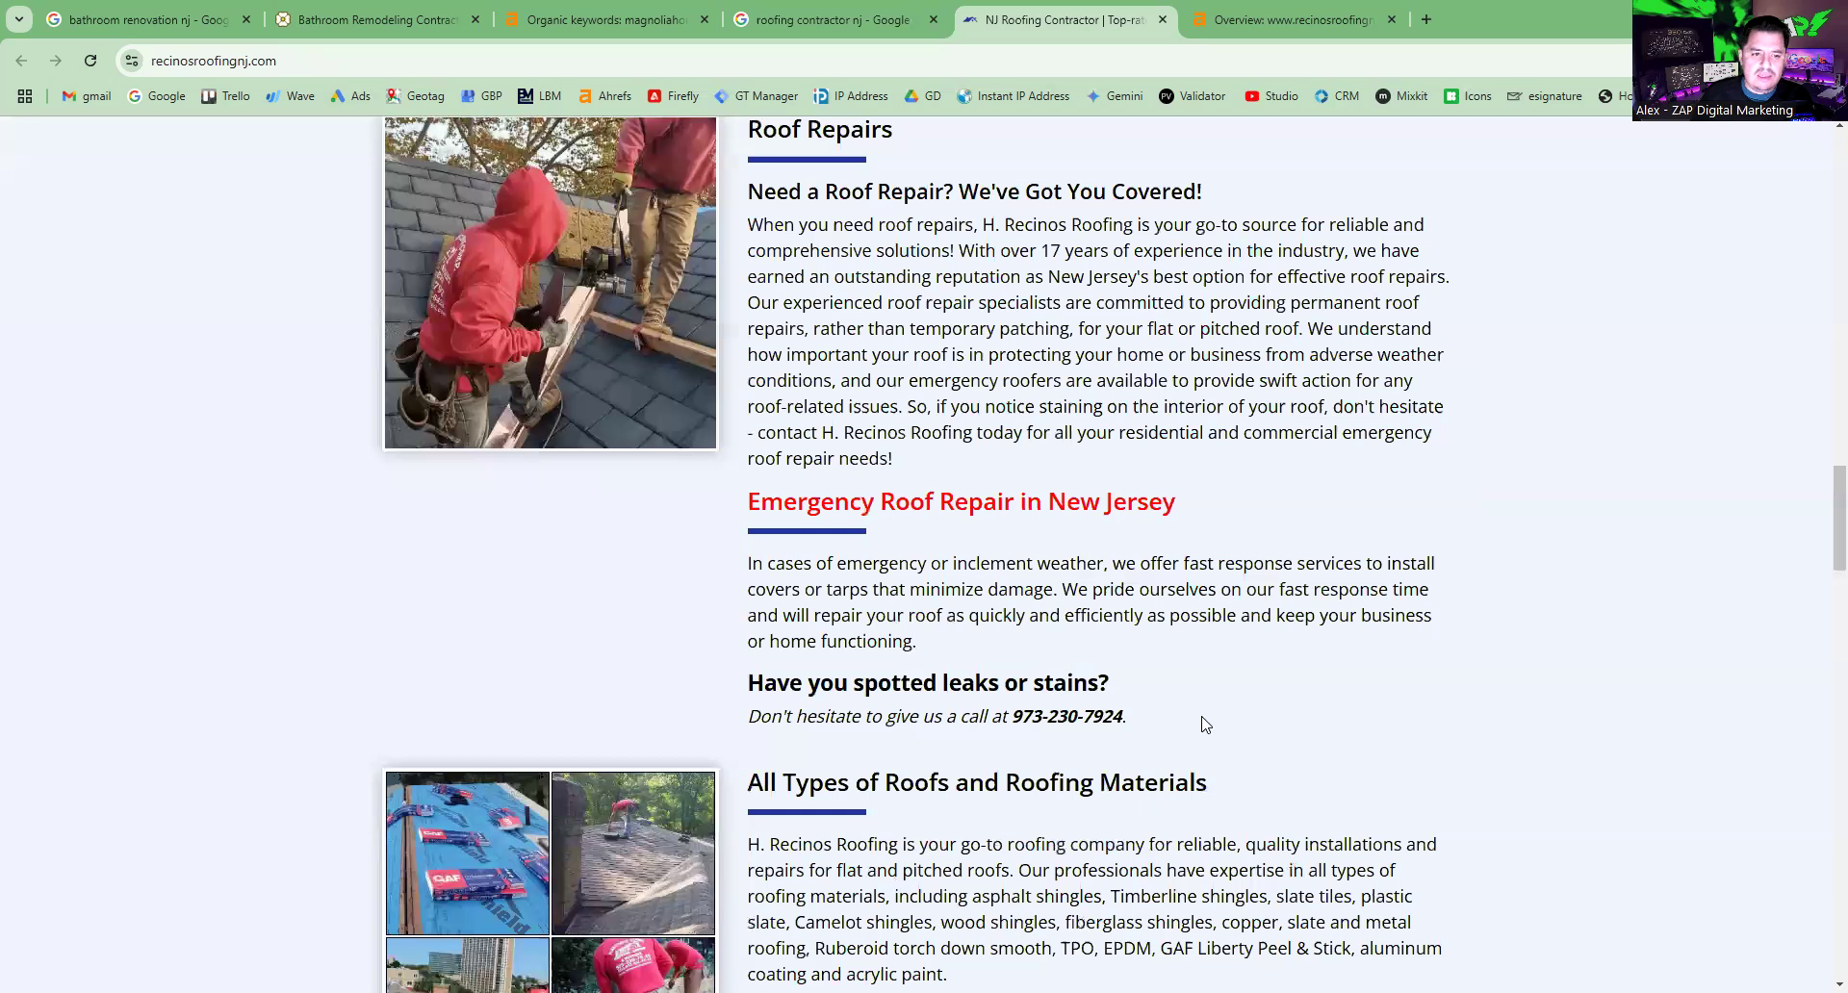
scroll(1205, 723, down, 6)
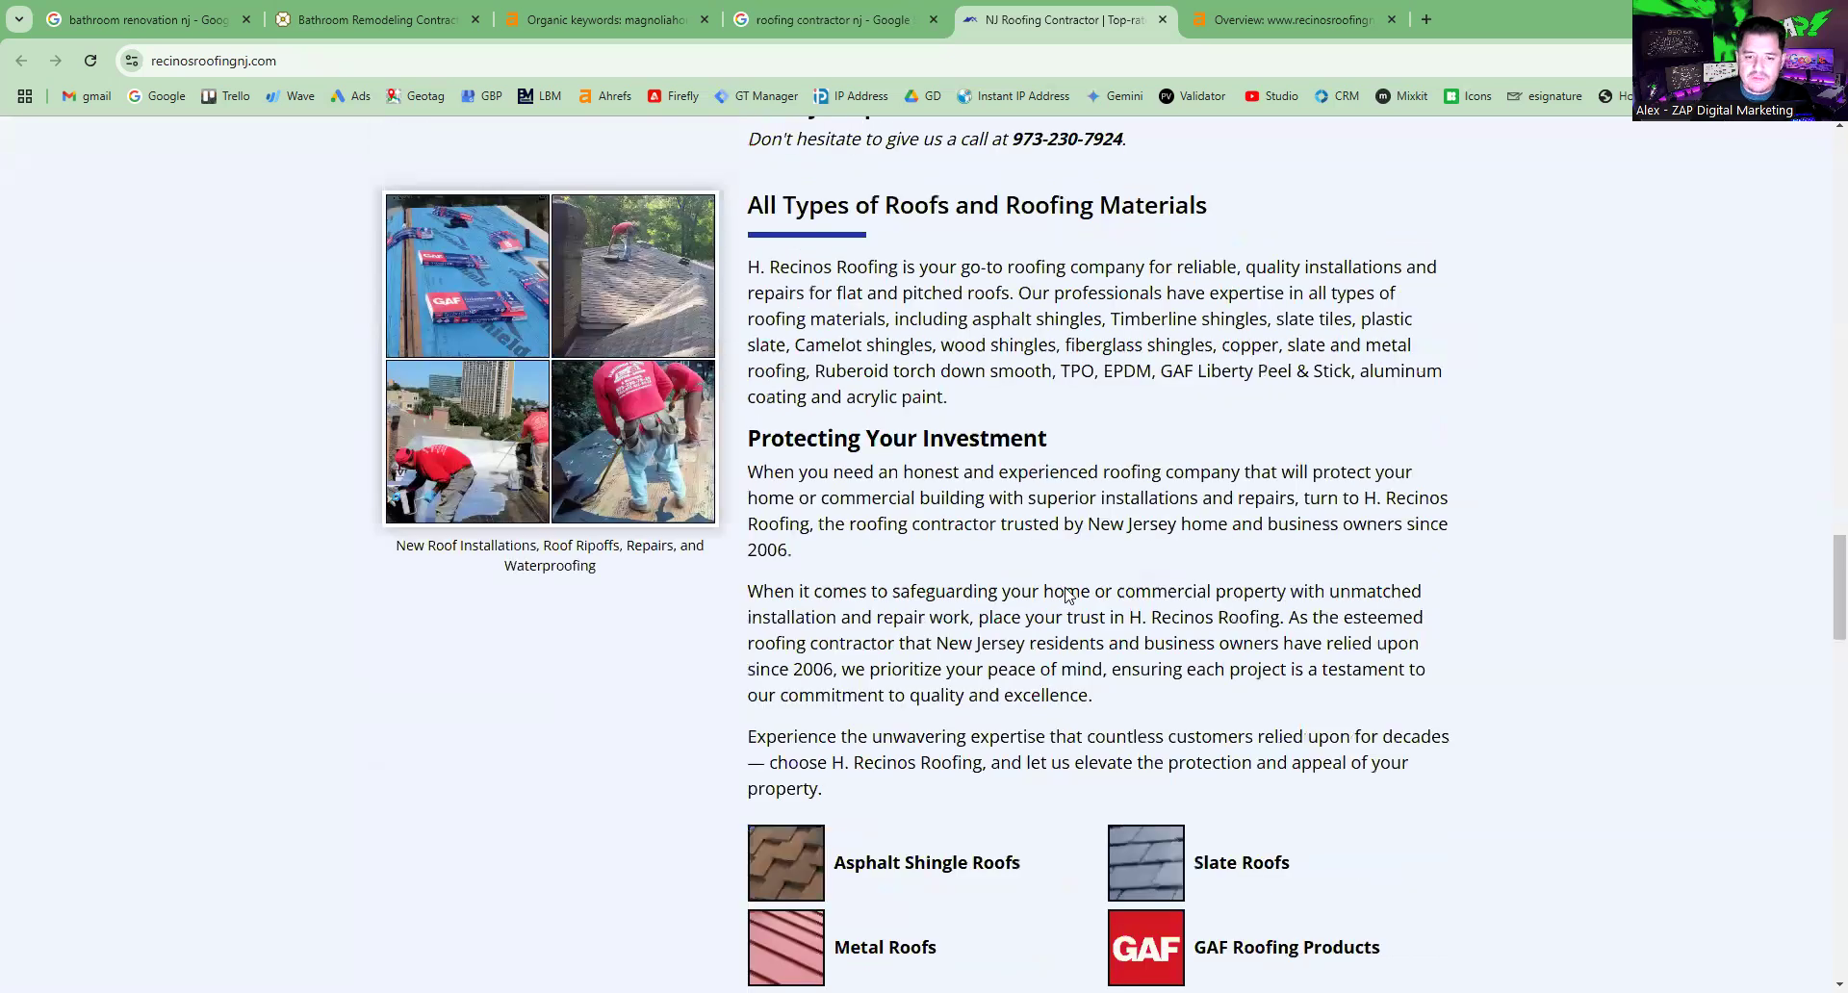
scroll(970, 666, down, 6)
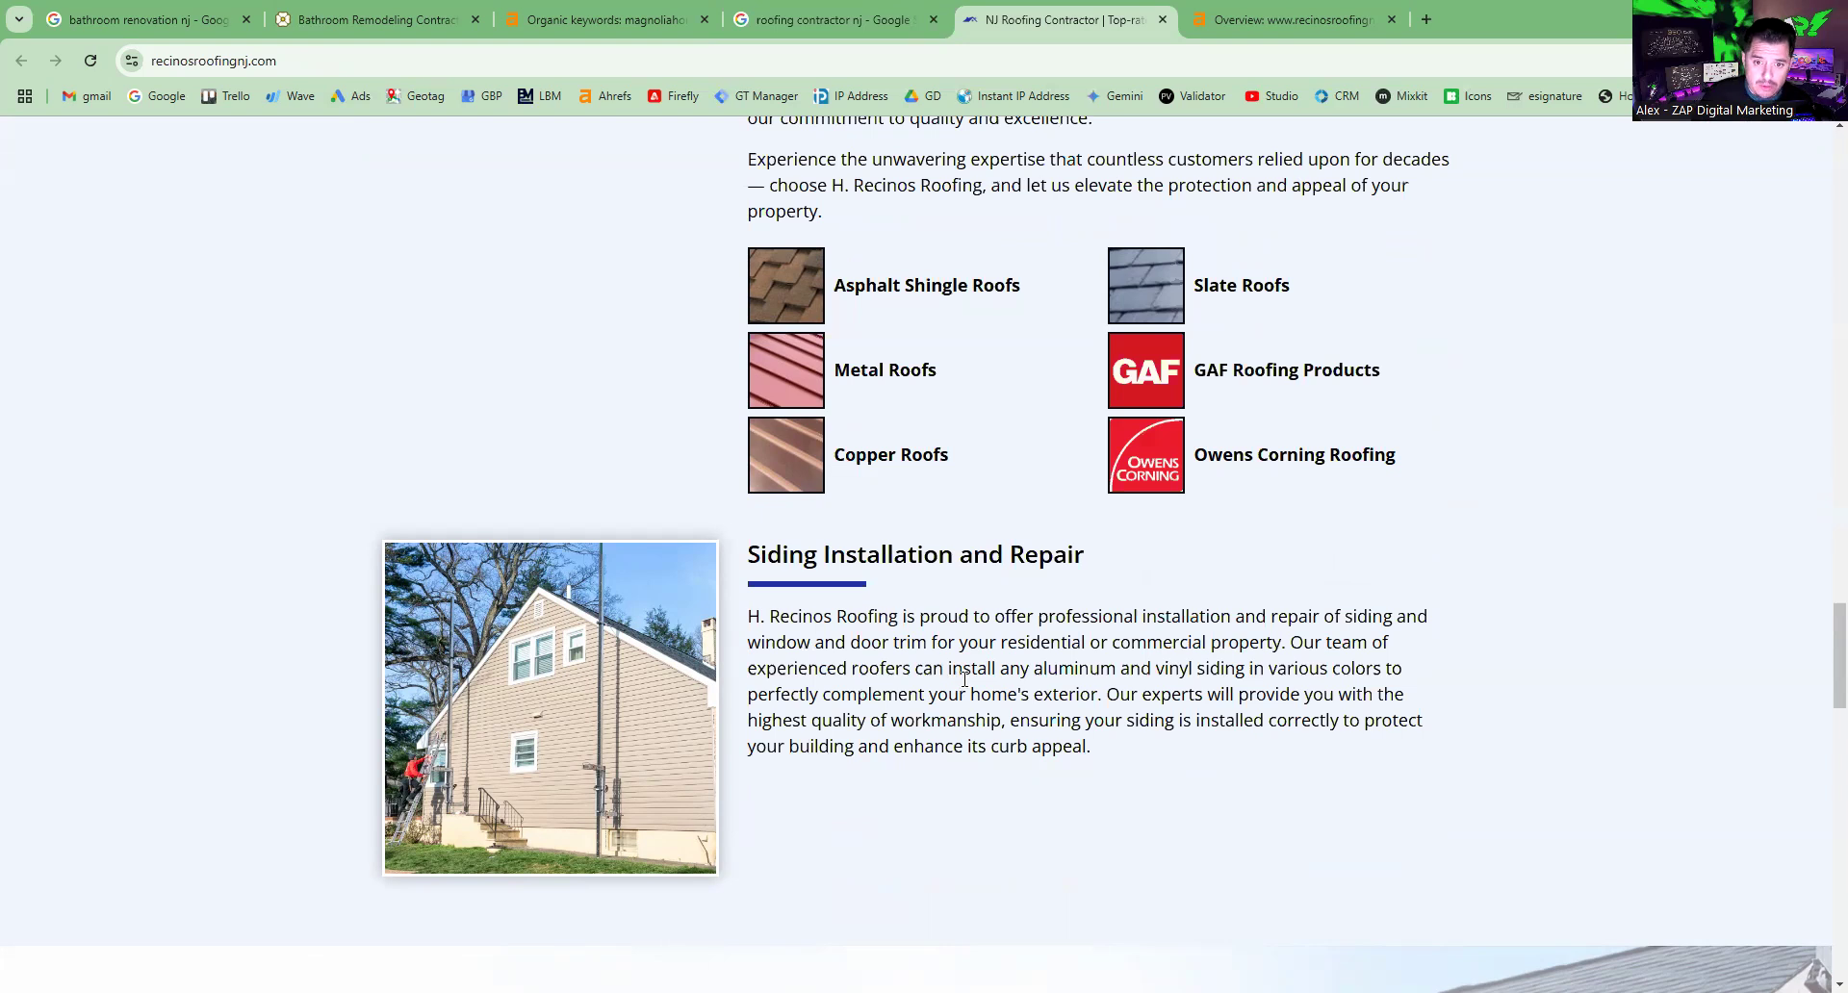
Step: Review the roofing homepage again from its header through the service text to the "Serving New Jersey" towns list in the footer
scroll(962, 674, up, 15)
scroll(962, 674, up, 10)
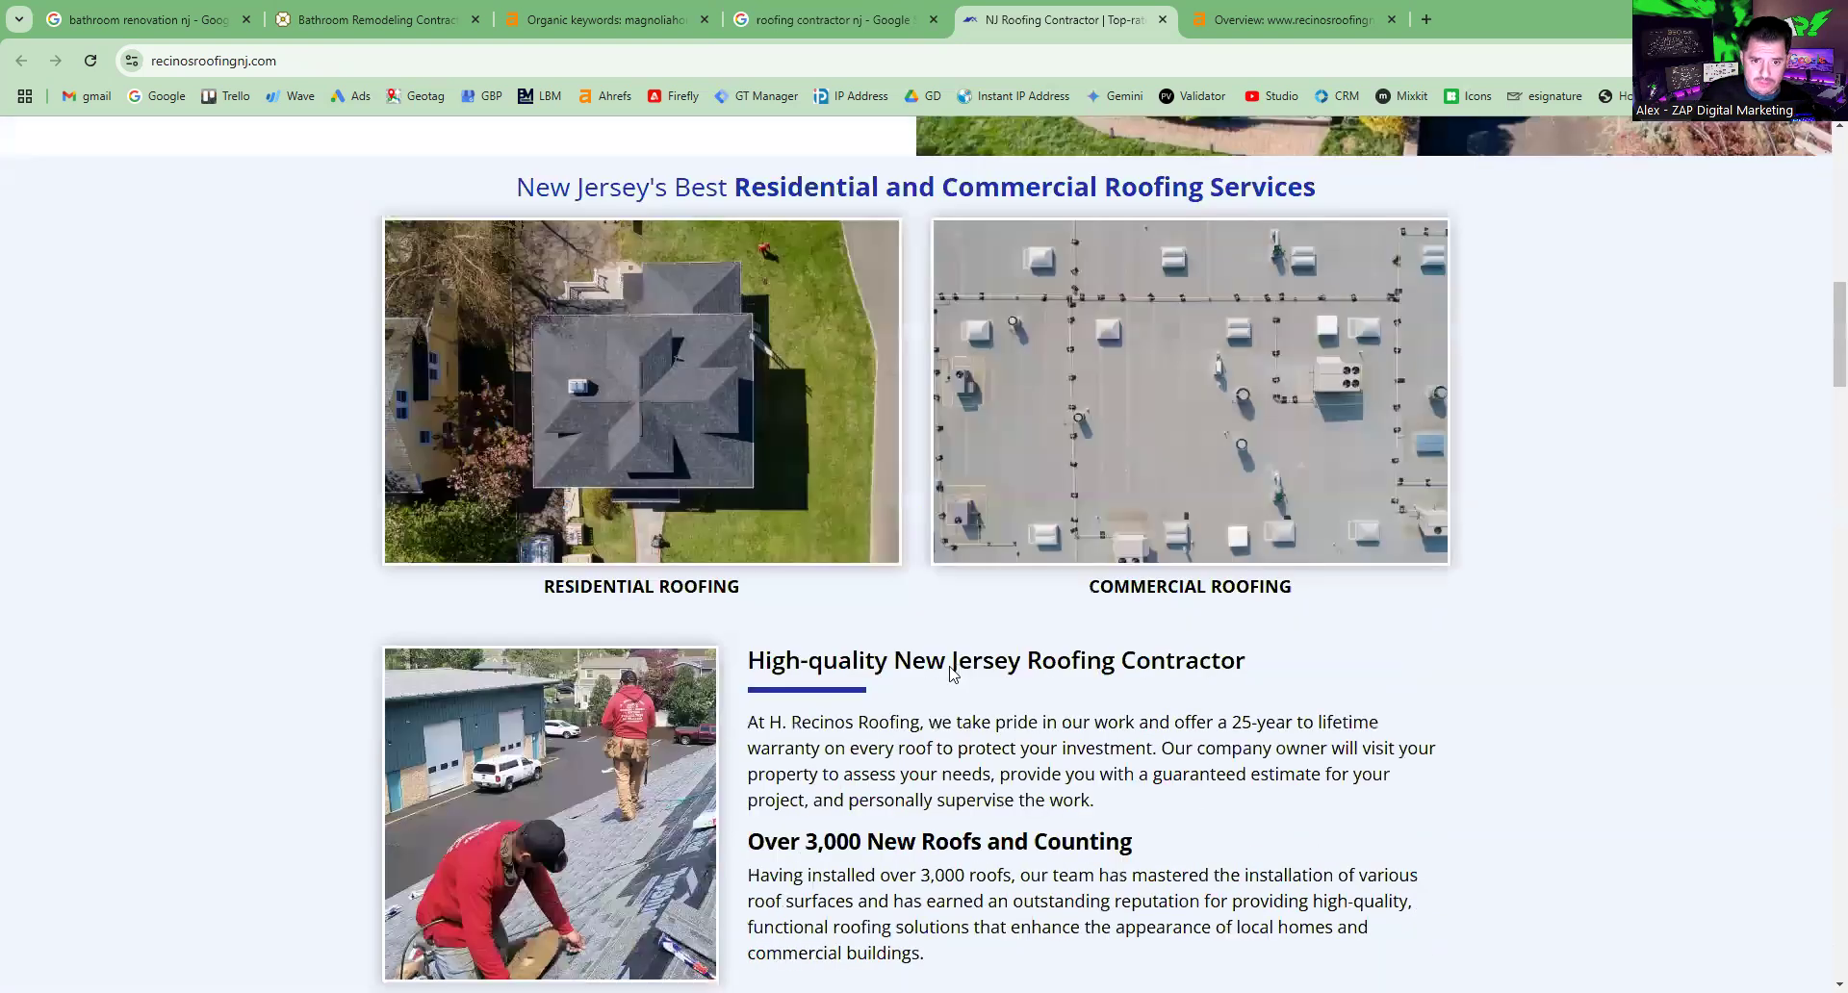
scroll(950, 674, up, 10)
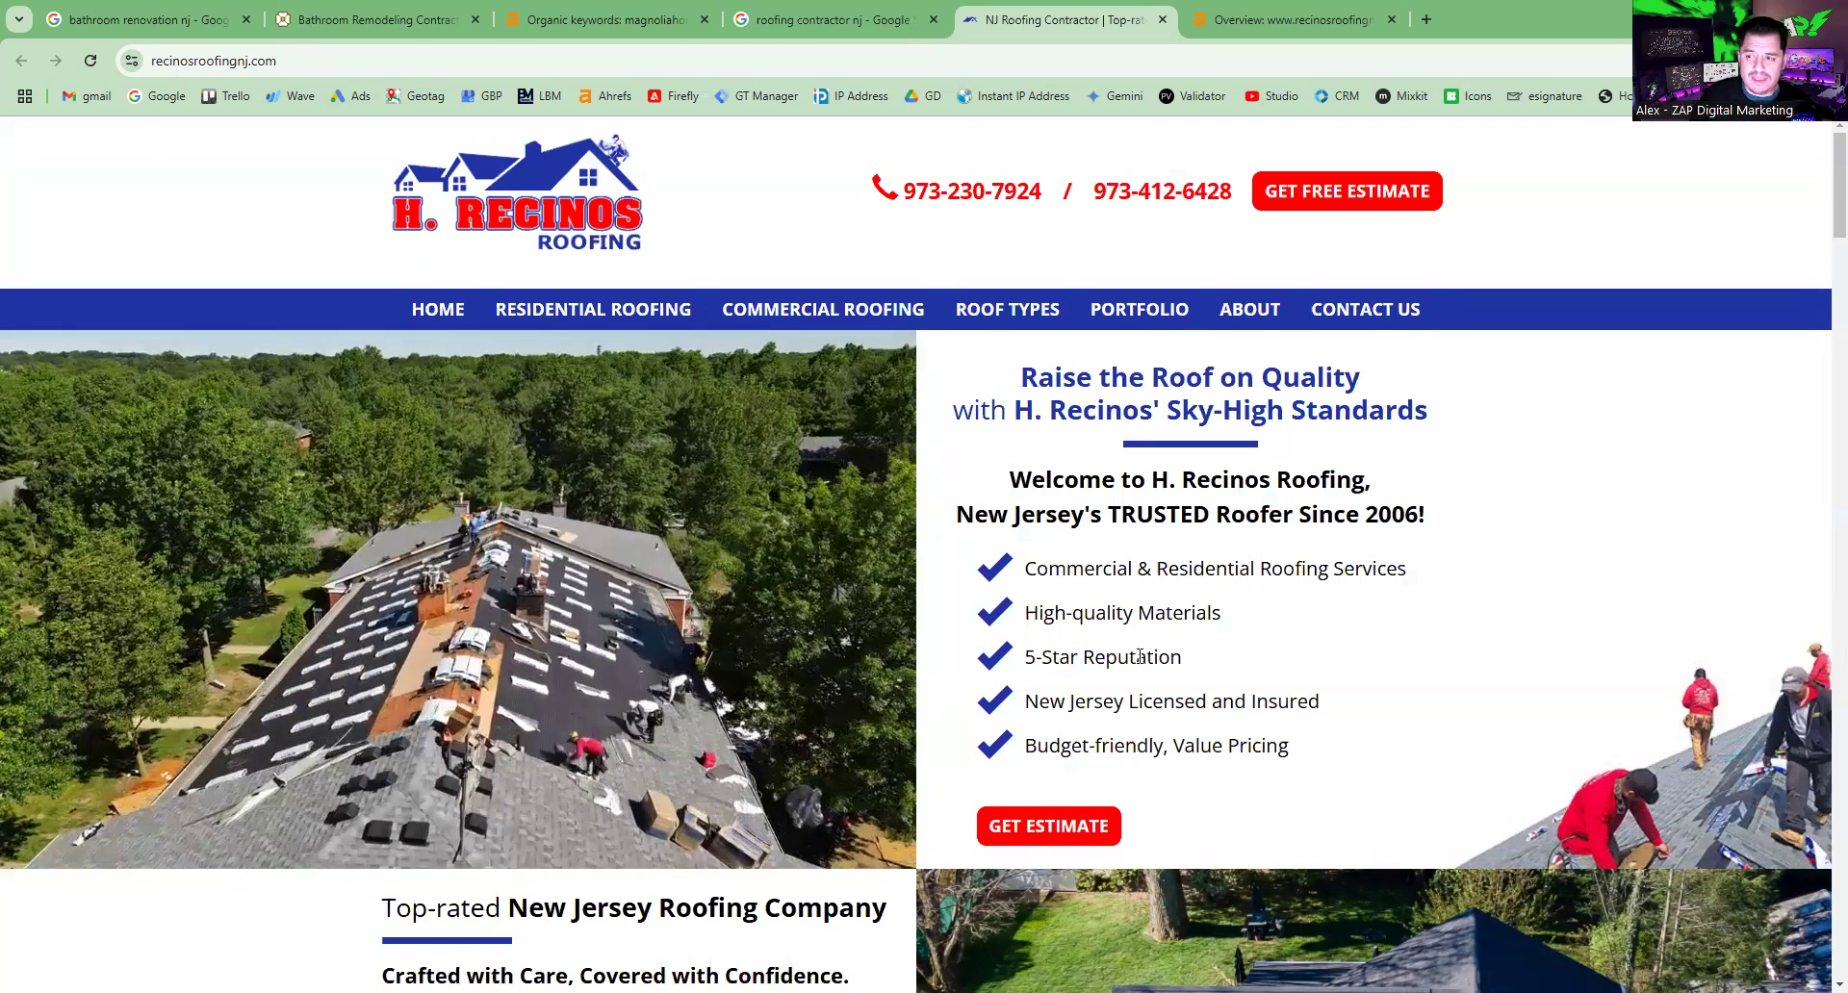
scroll(889, 712, down, 3)
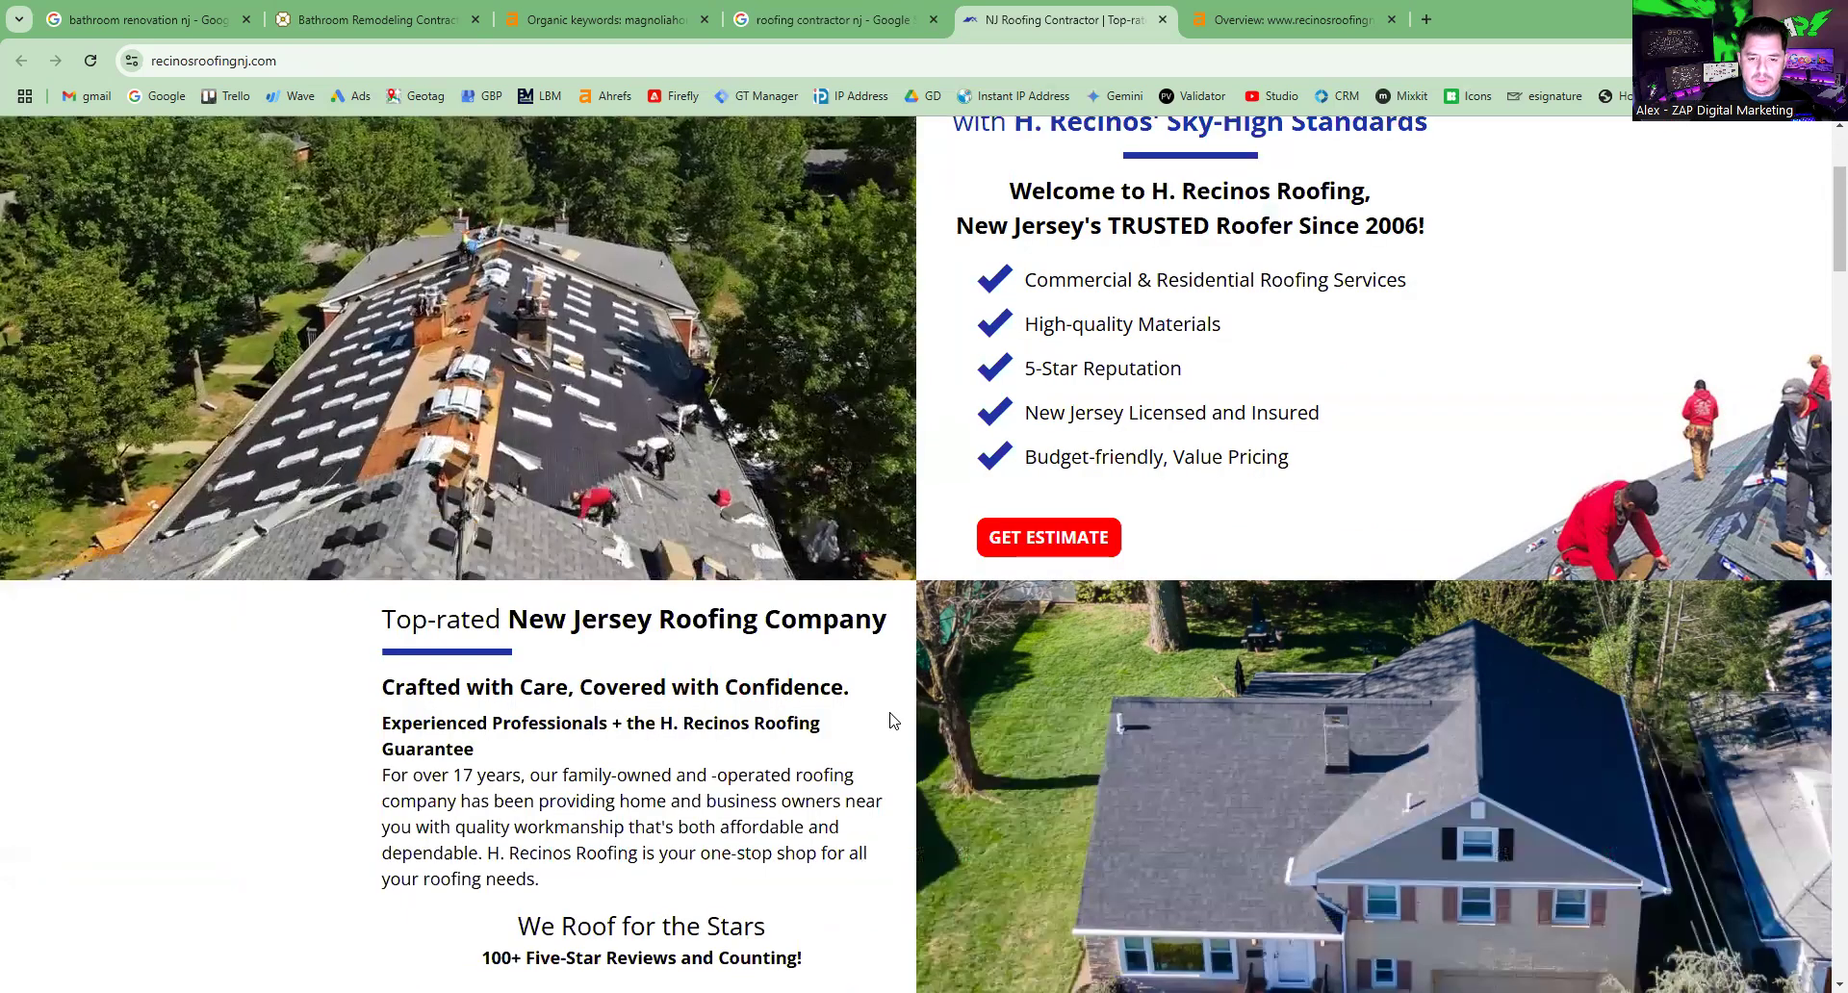
scroll(888, 713, down, 10)
scroll(891, 715, down, 10)
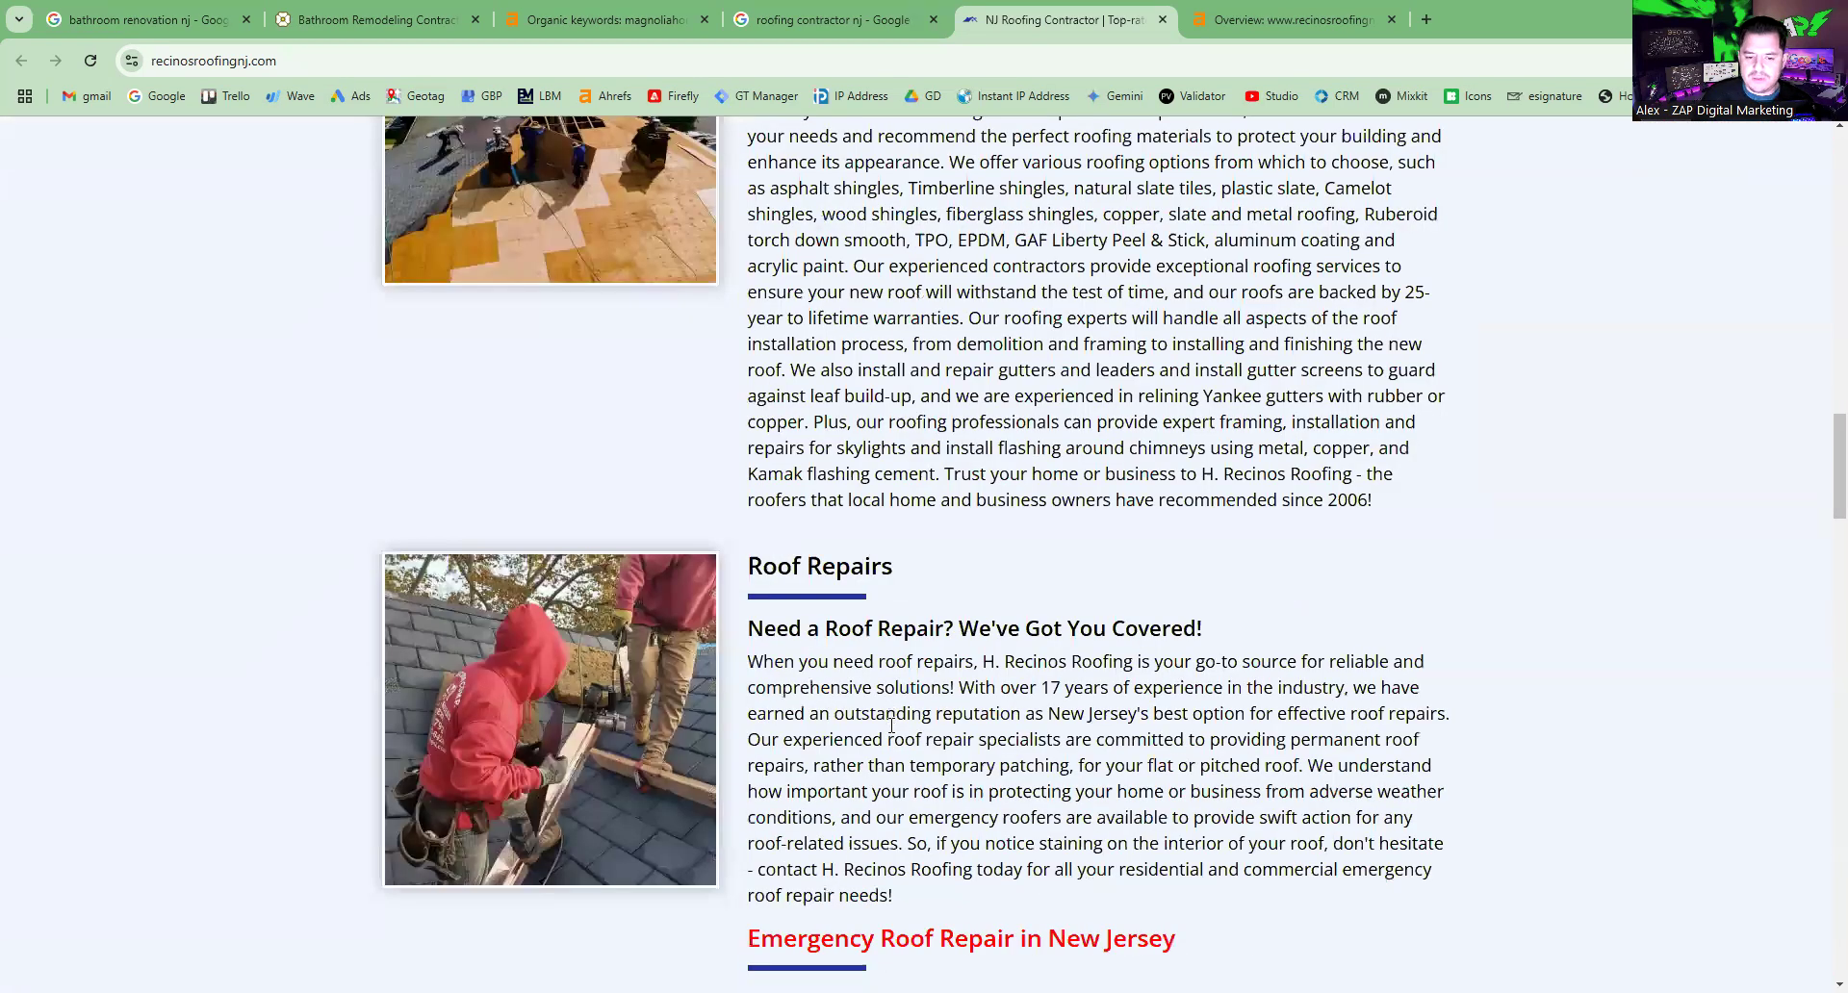
scroll(886, 741, down, 8)
scroll(729, 758, down, 15)
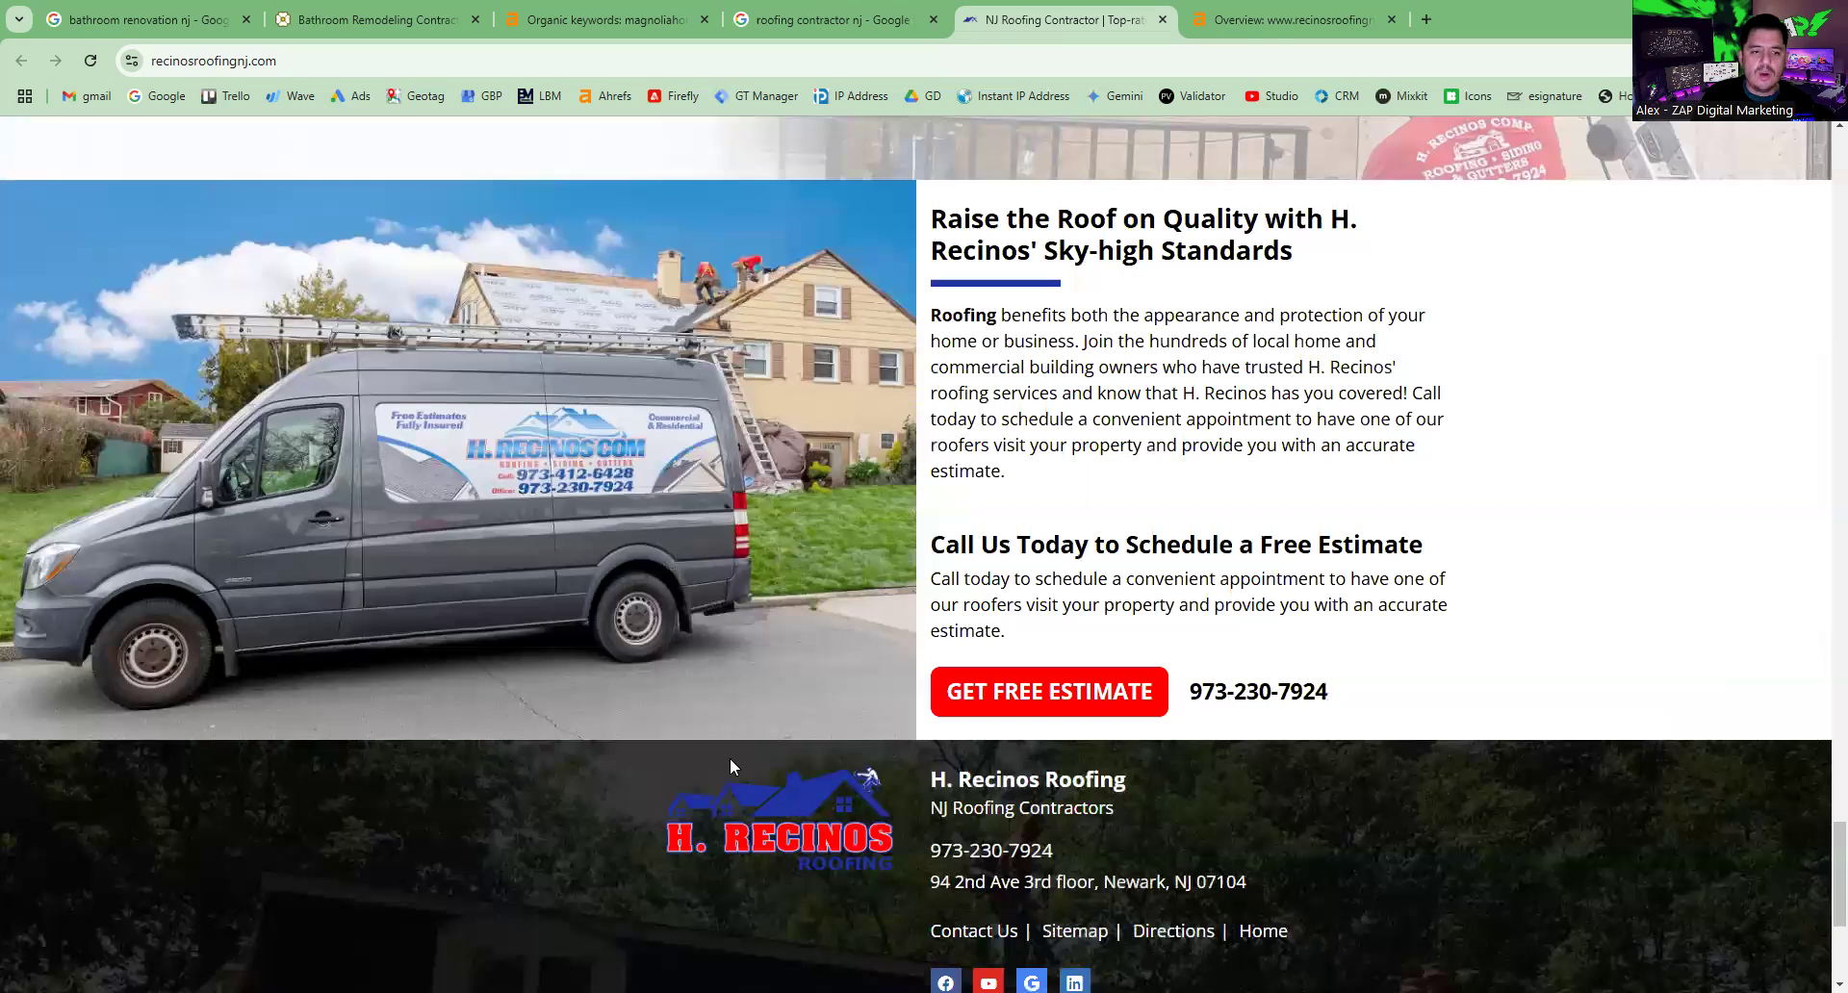
scroll(729, 758, down, 5)
scroll(730, 758, up, 1)
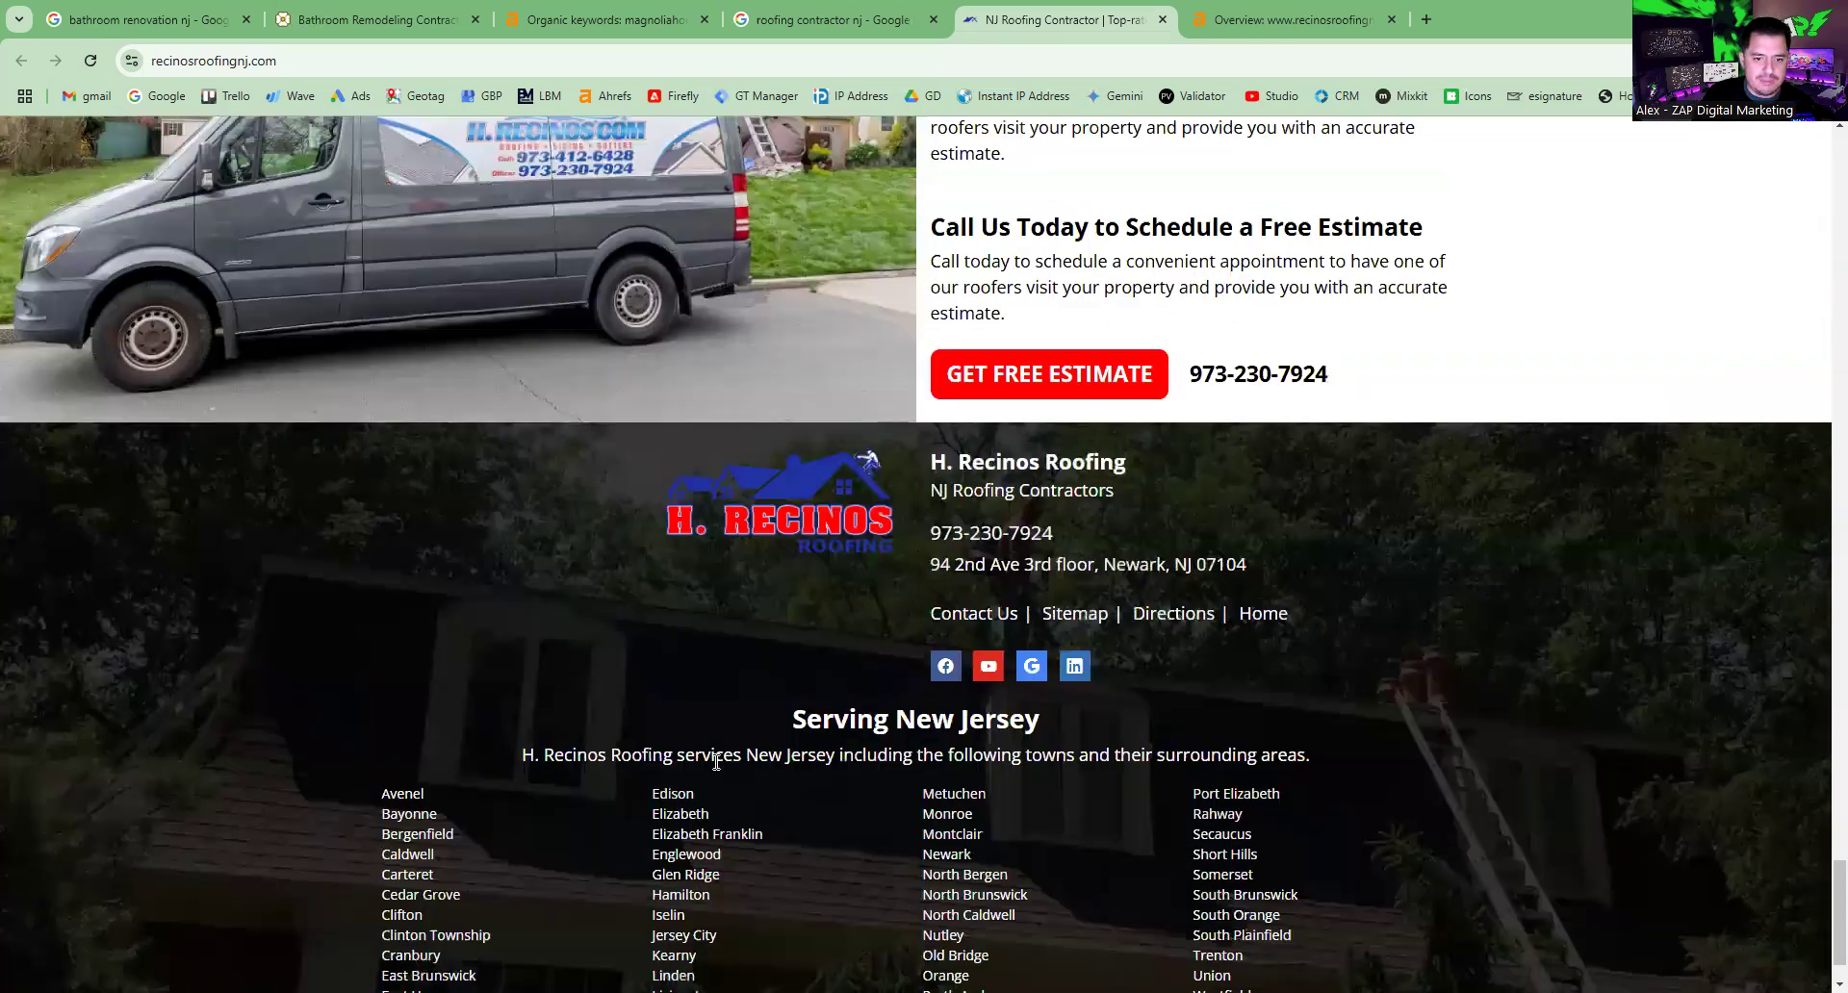
scroll(712, 755, up, 7)
scroll(698, 748, up, 3)
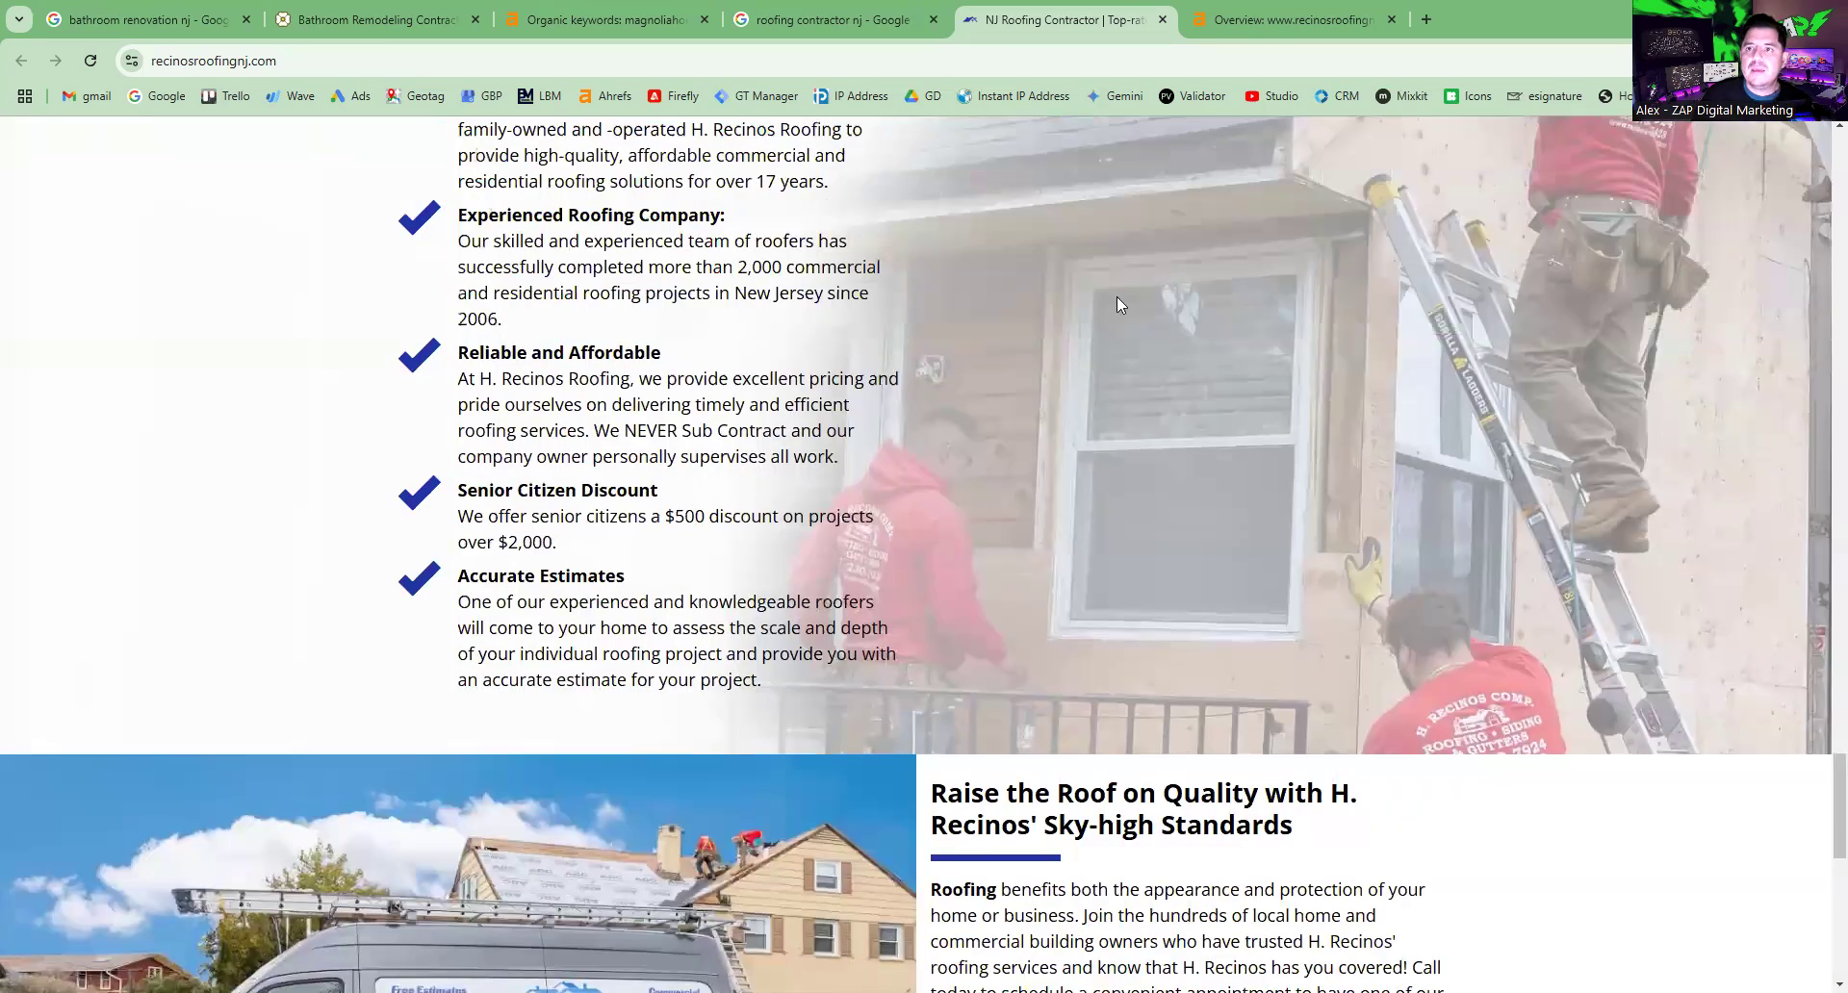
scroll(932, 402, up, 9)
Step: Switch to the Magnolia bathroom remodeling page and look back over its "Types of Bathroom Remodeling" section for comparison
key(ctrl+Tab)
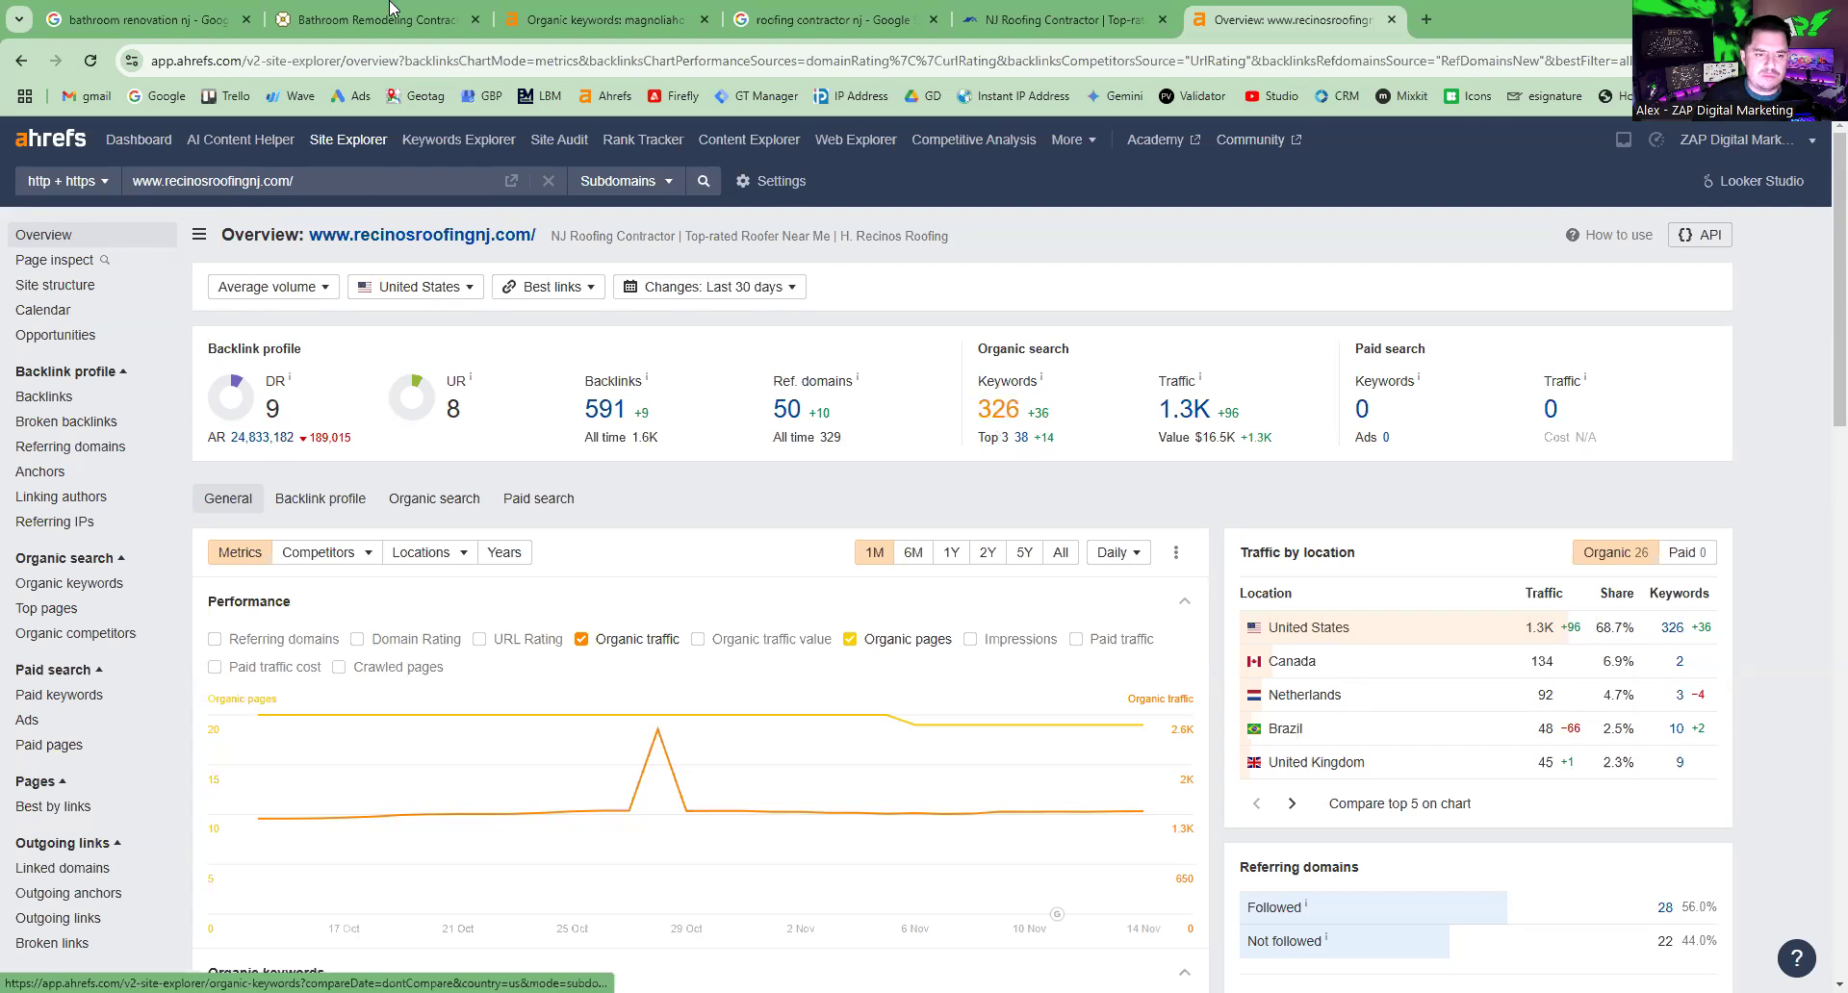
key(ctrl+2)
scroll(602, 586, up, 10)
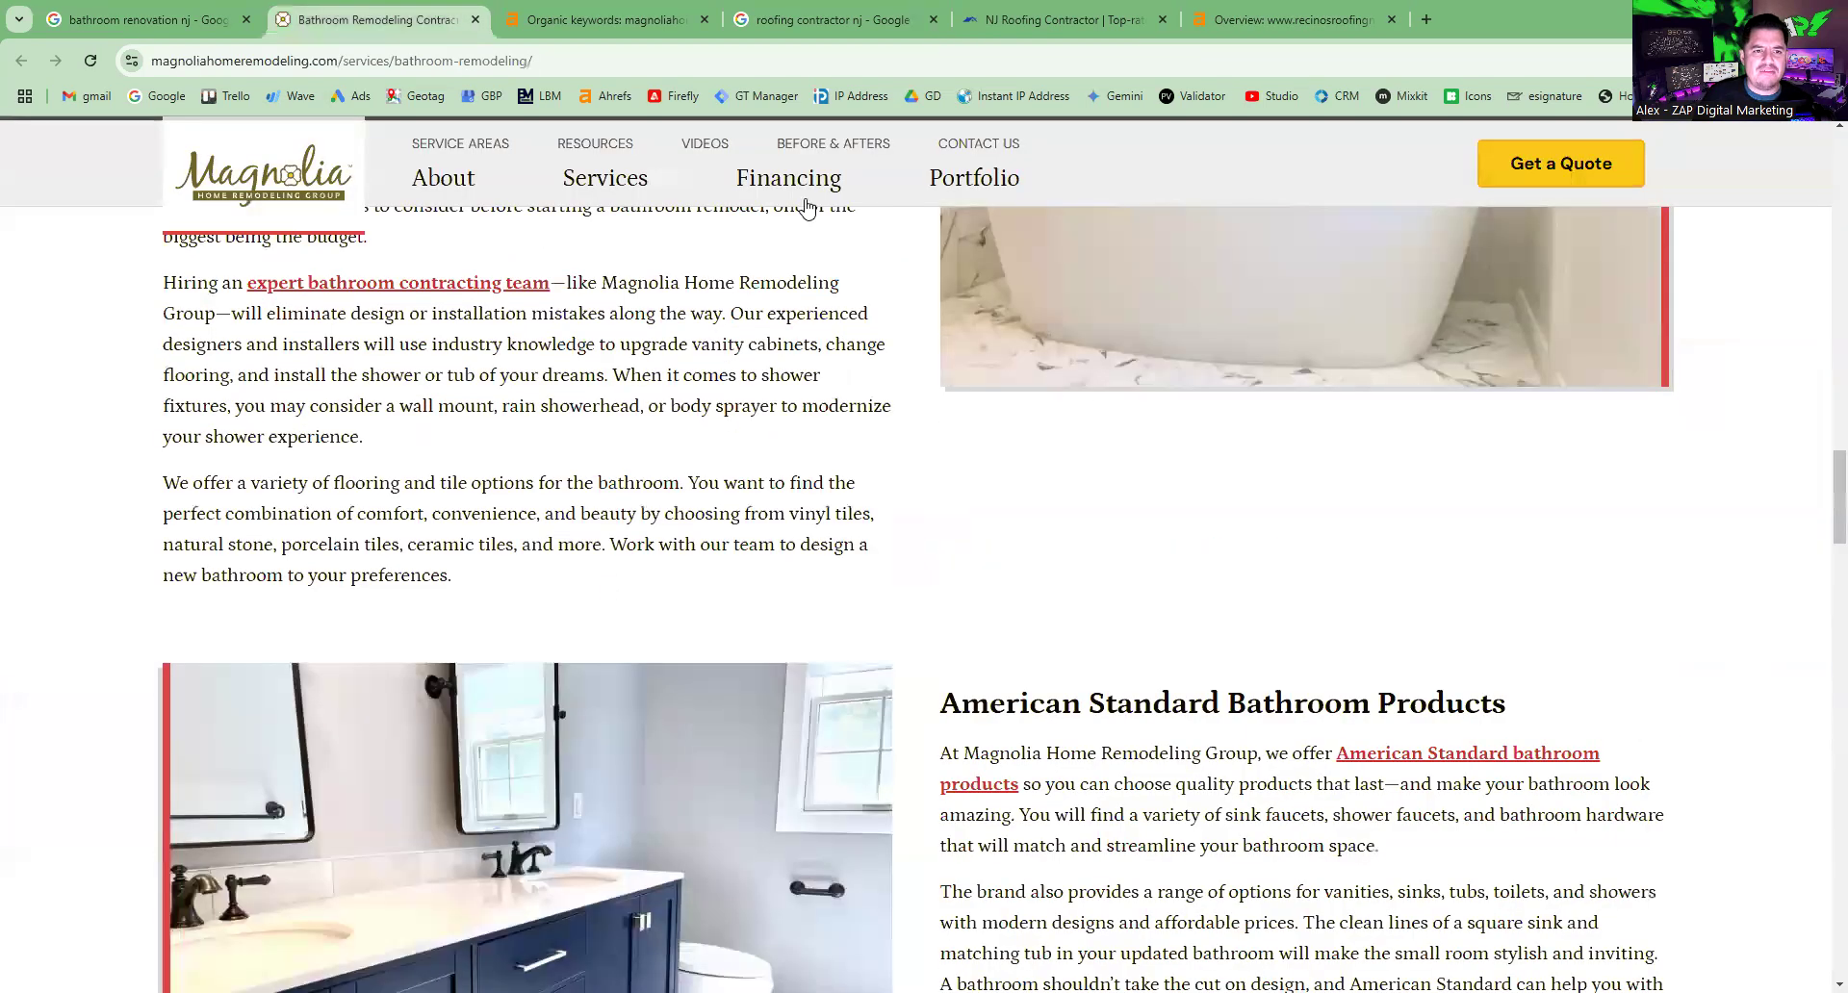
scroll(623, 150, up, 5)
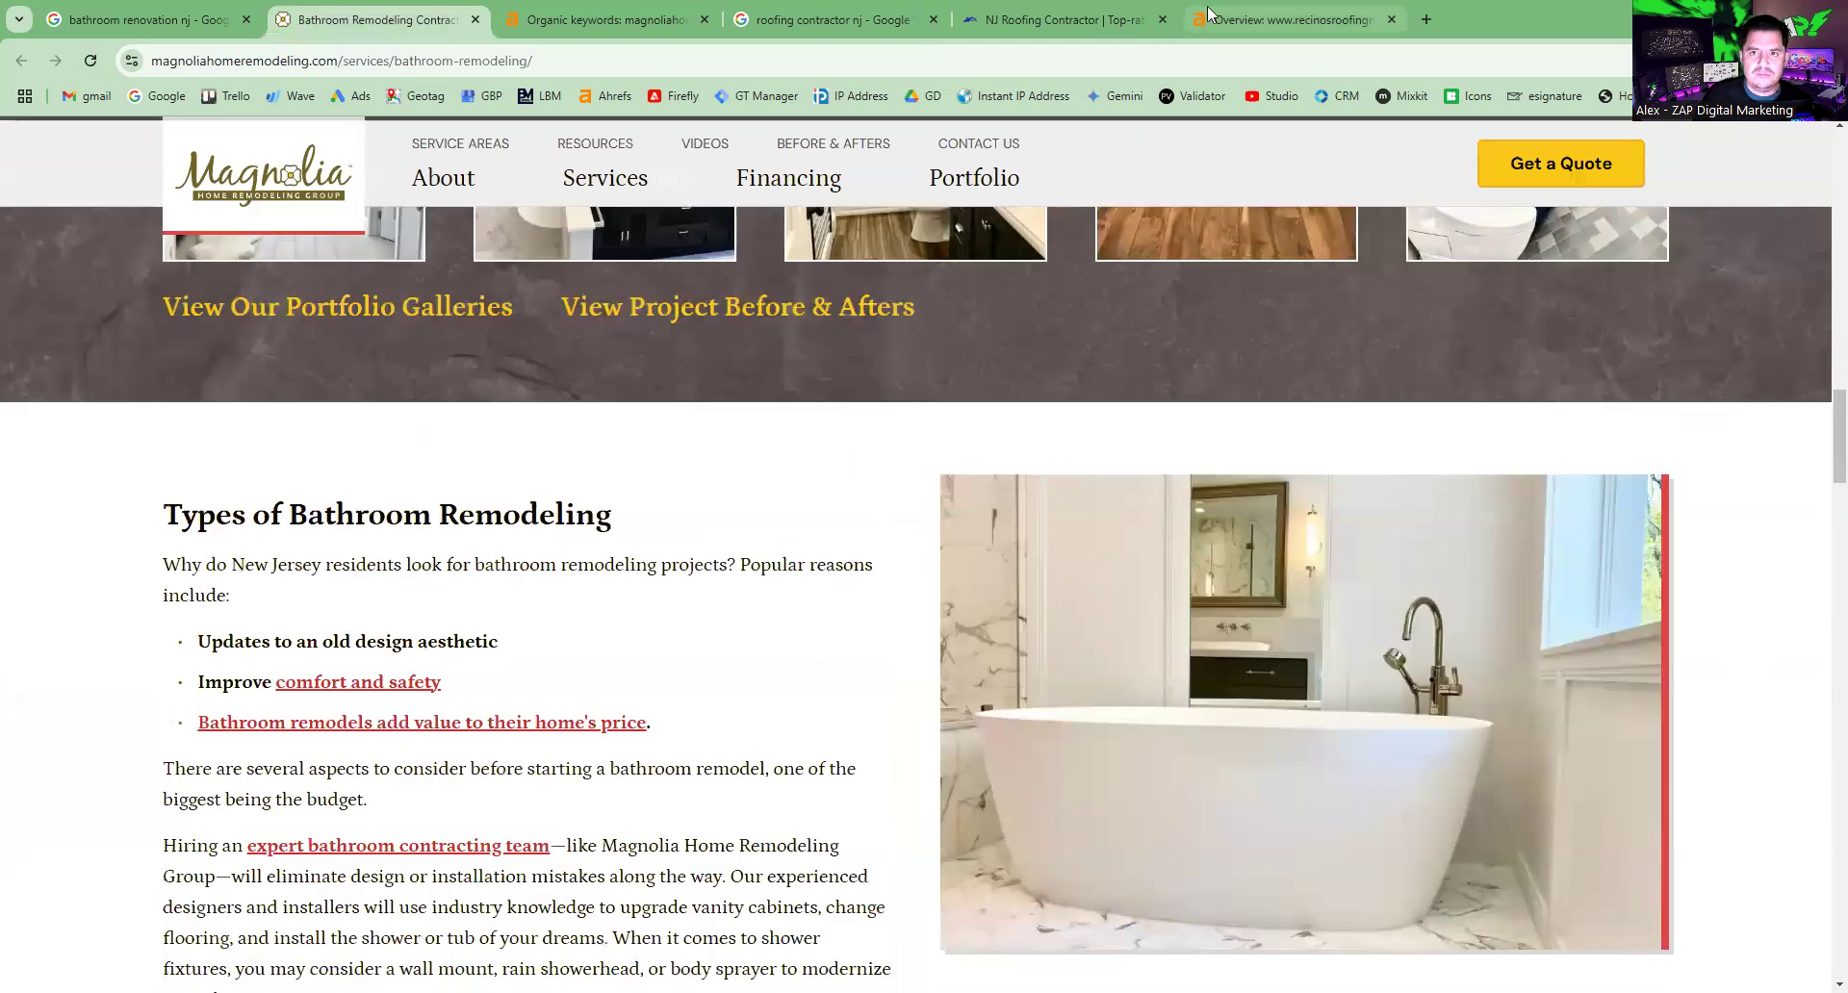
Step: Return to the H. Recinos Roofing homepage and look over its roof installation section and opening header content
click(1069, 17)
scroll(746, 495, up, 10)
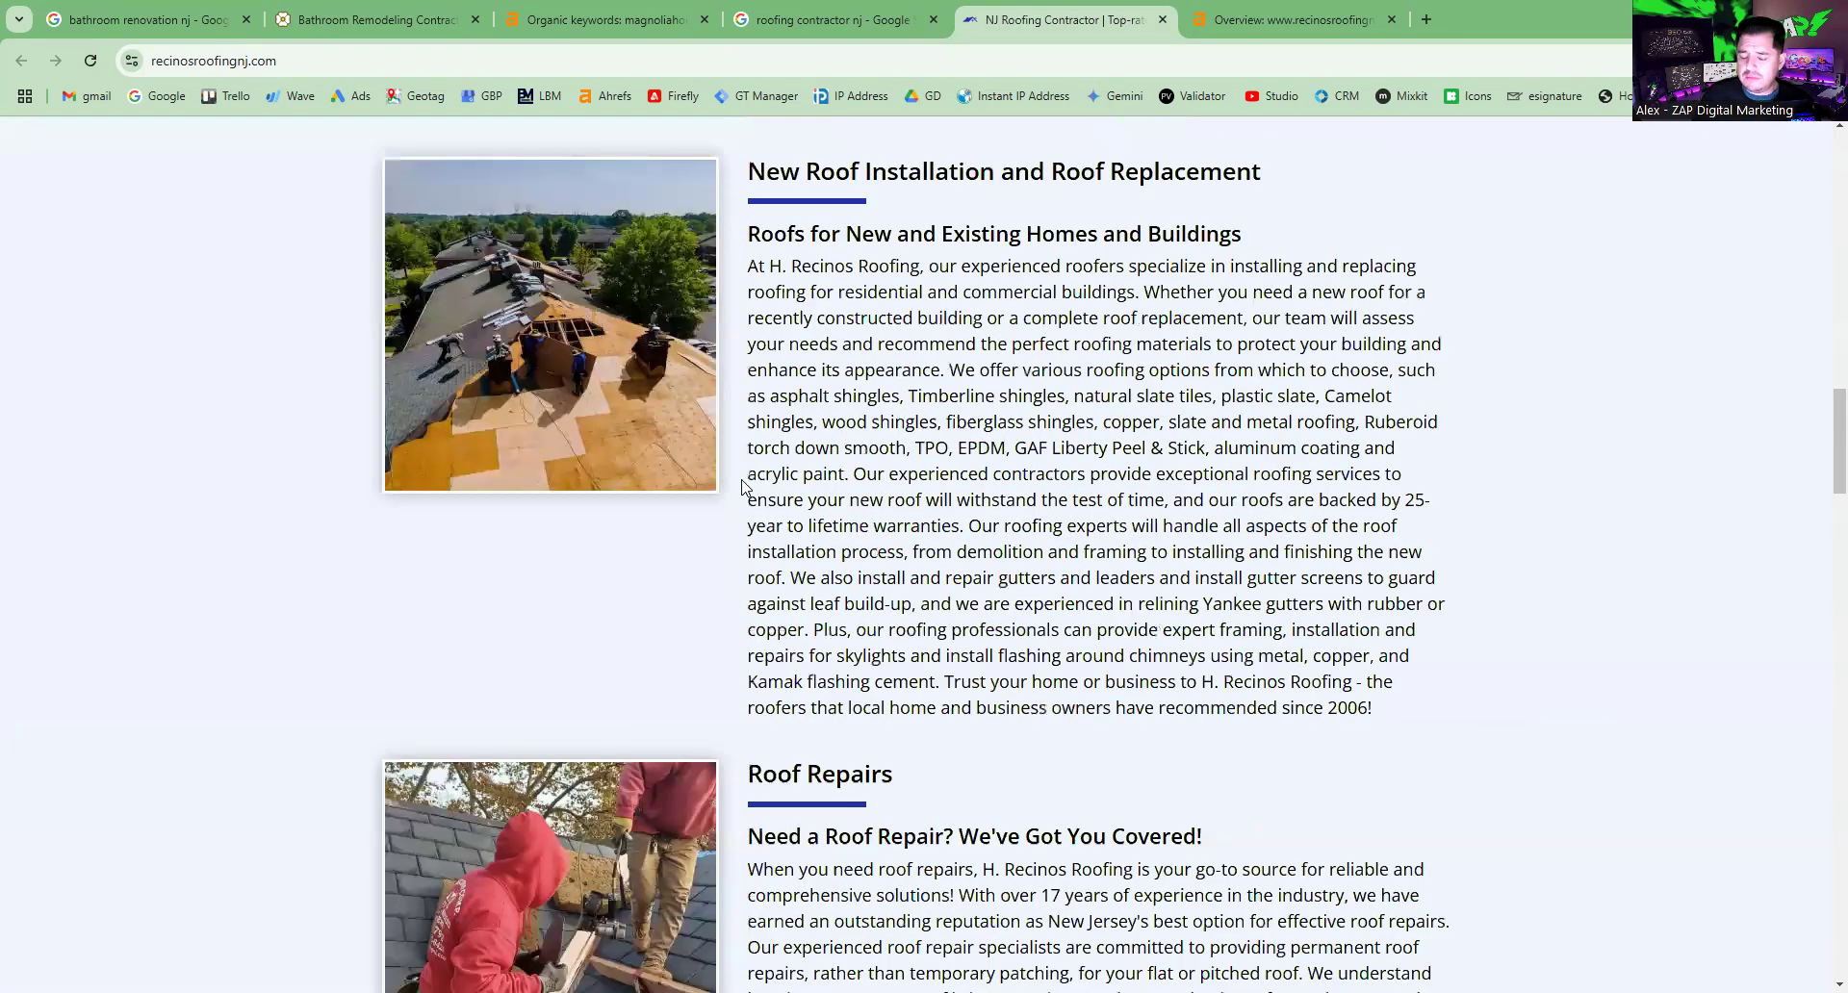
scroll(712, 438, up, 10)
scroll(705, 435, up, 7)
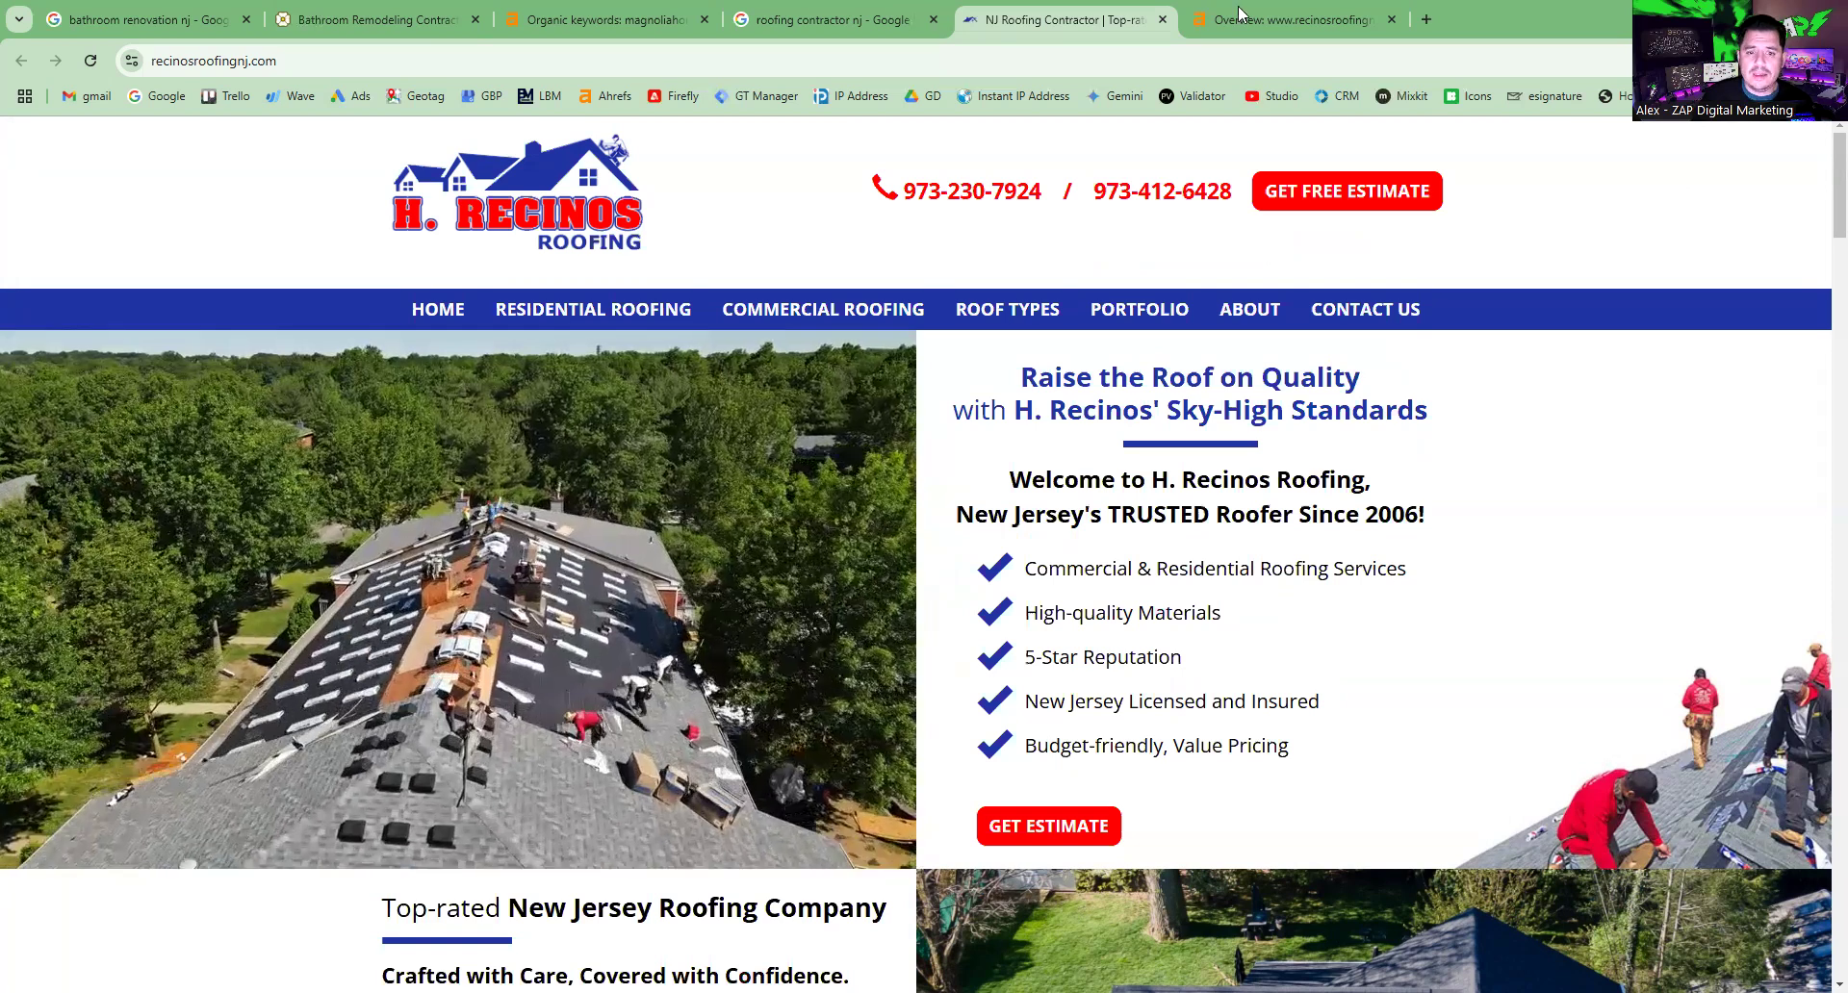
Step: Switch to Ahrefs, open the organic keywords report for recinosroofingnj.com and check the traffic of "roof repair nj"
key(ctrl+Tab)
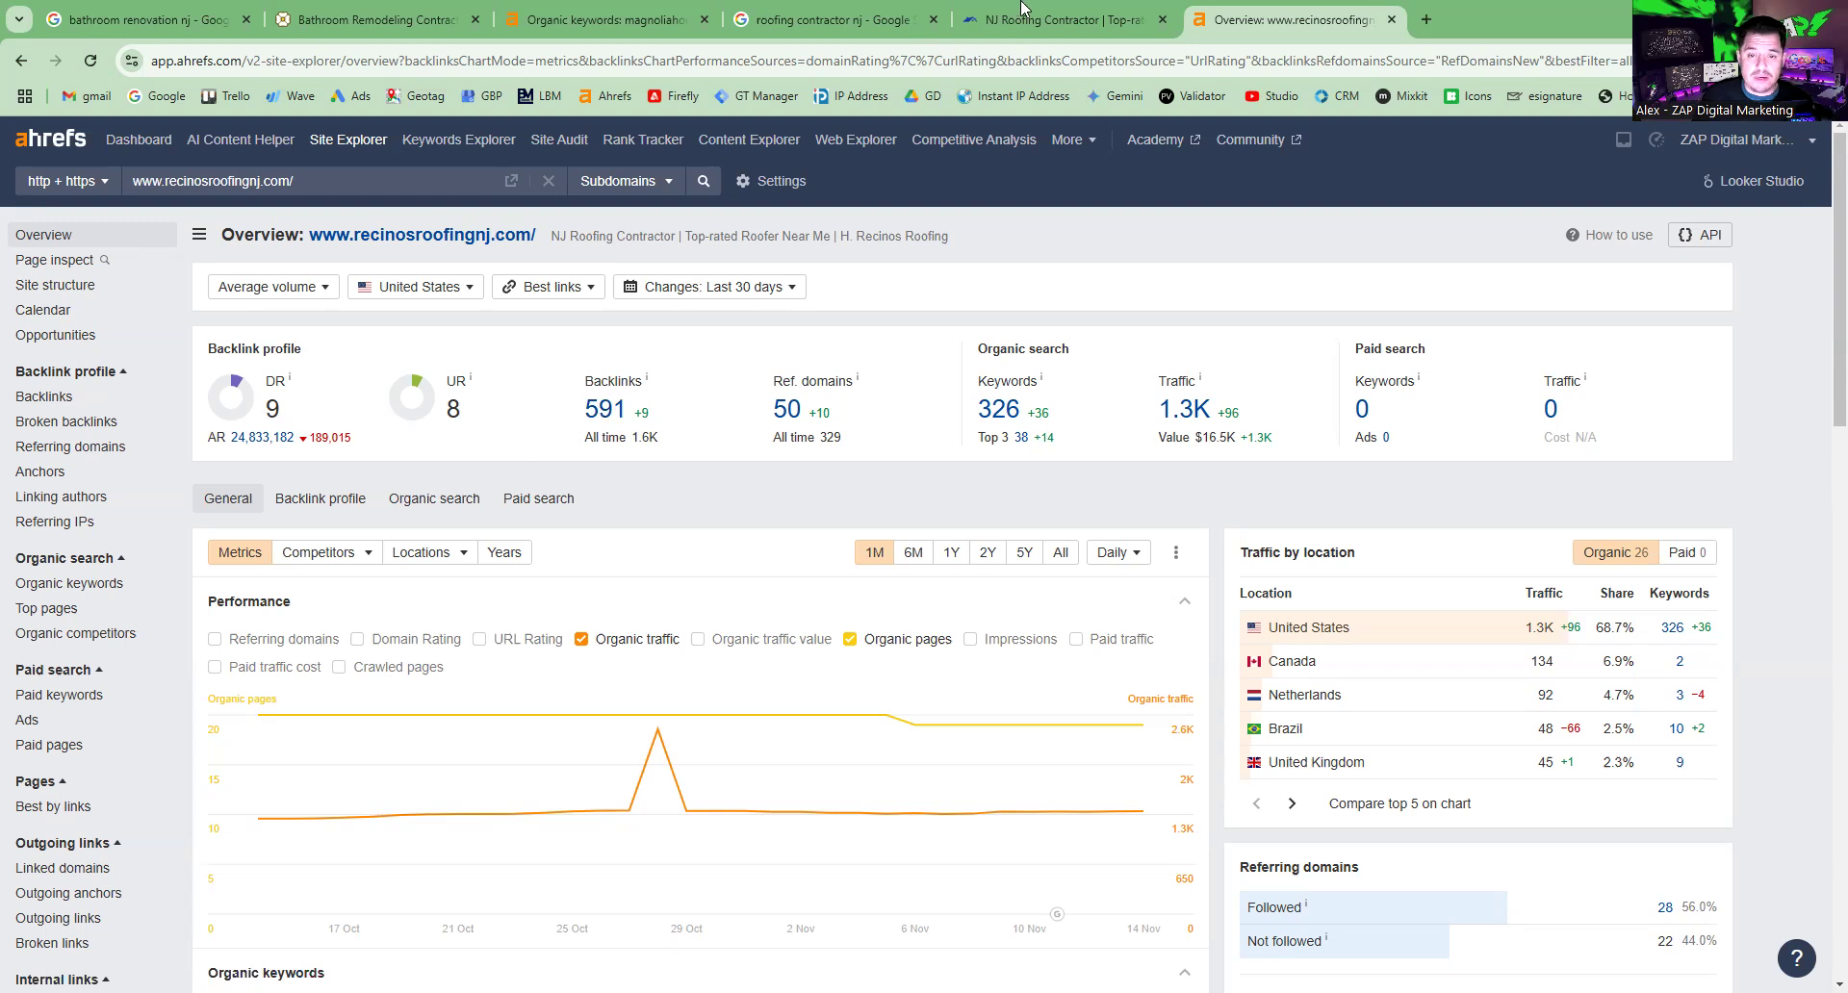
click(998, 411)
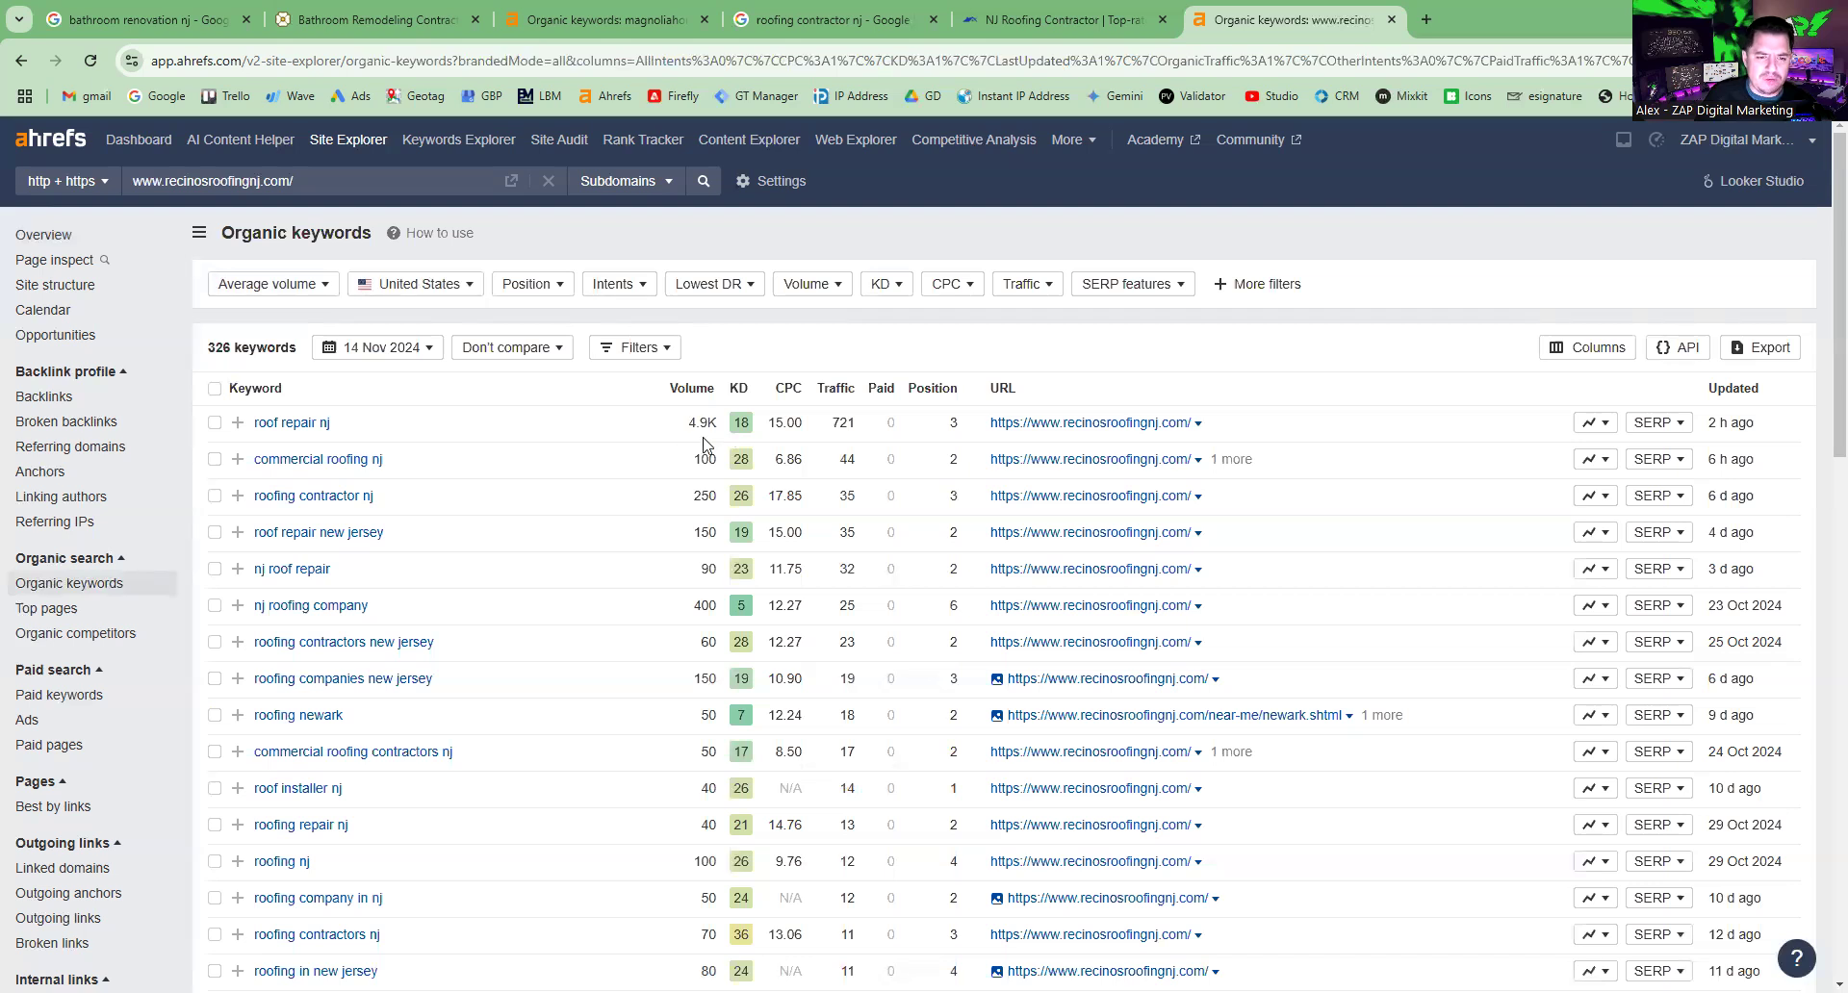
drag(974, 429, 898, 434)
double_click(833, 425)
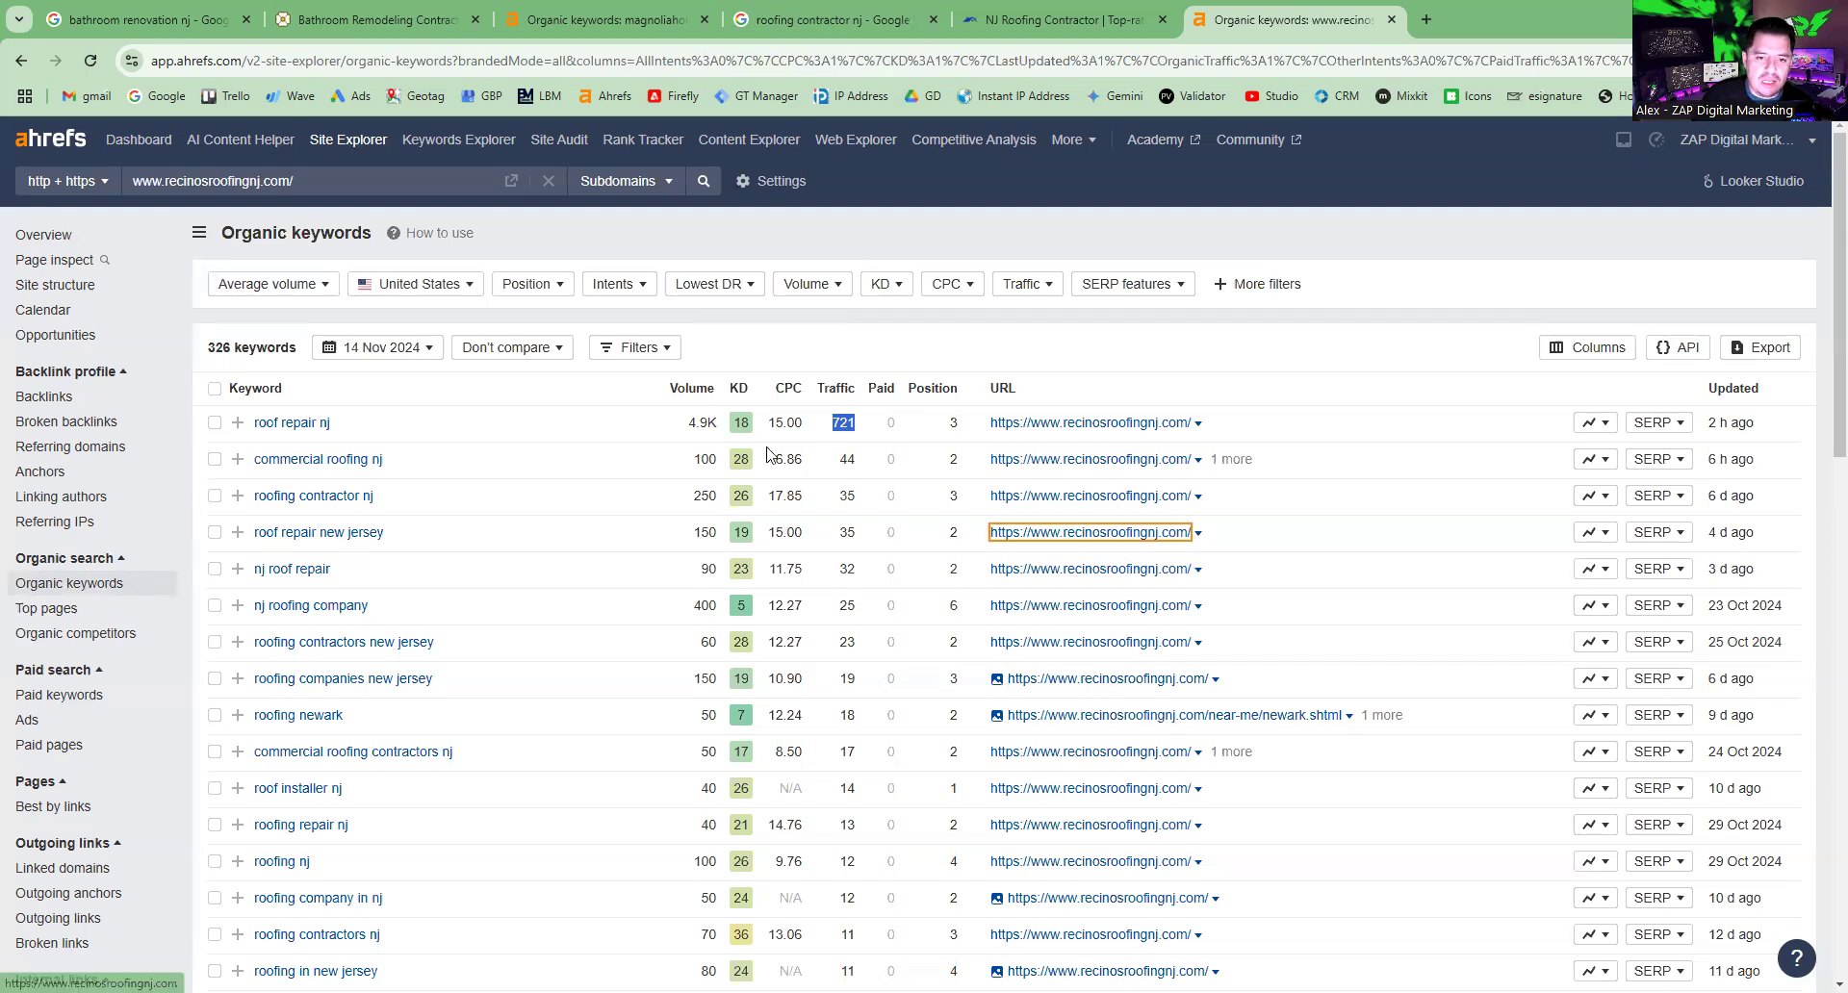
right_click(854, 424)
click(829, 486)
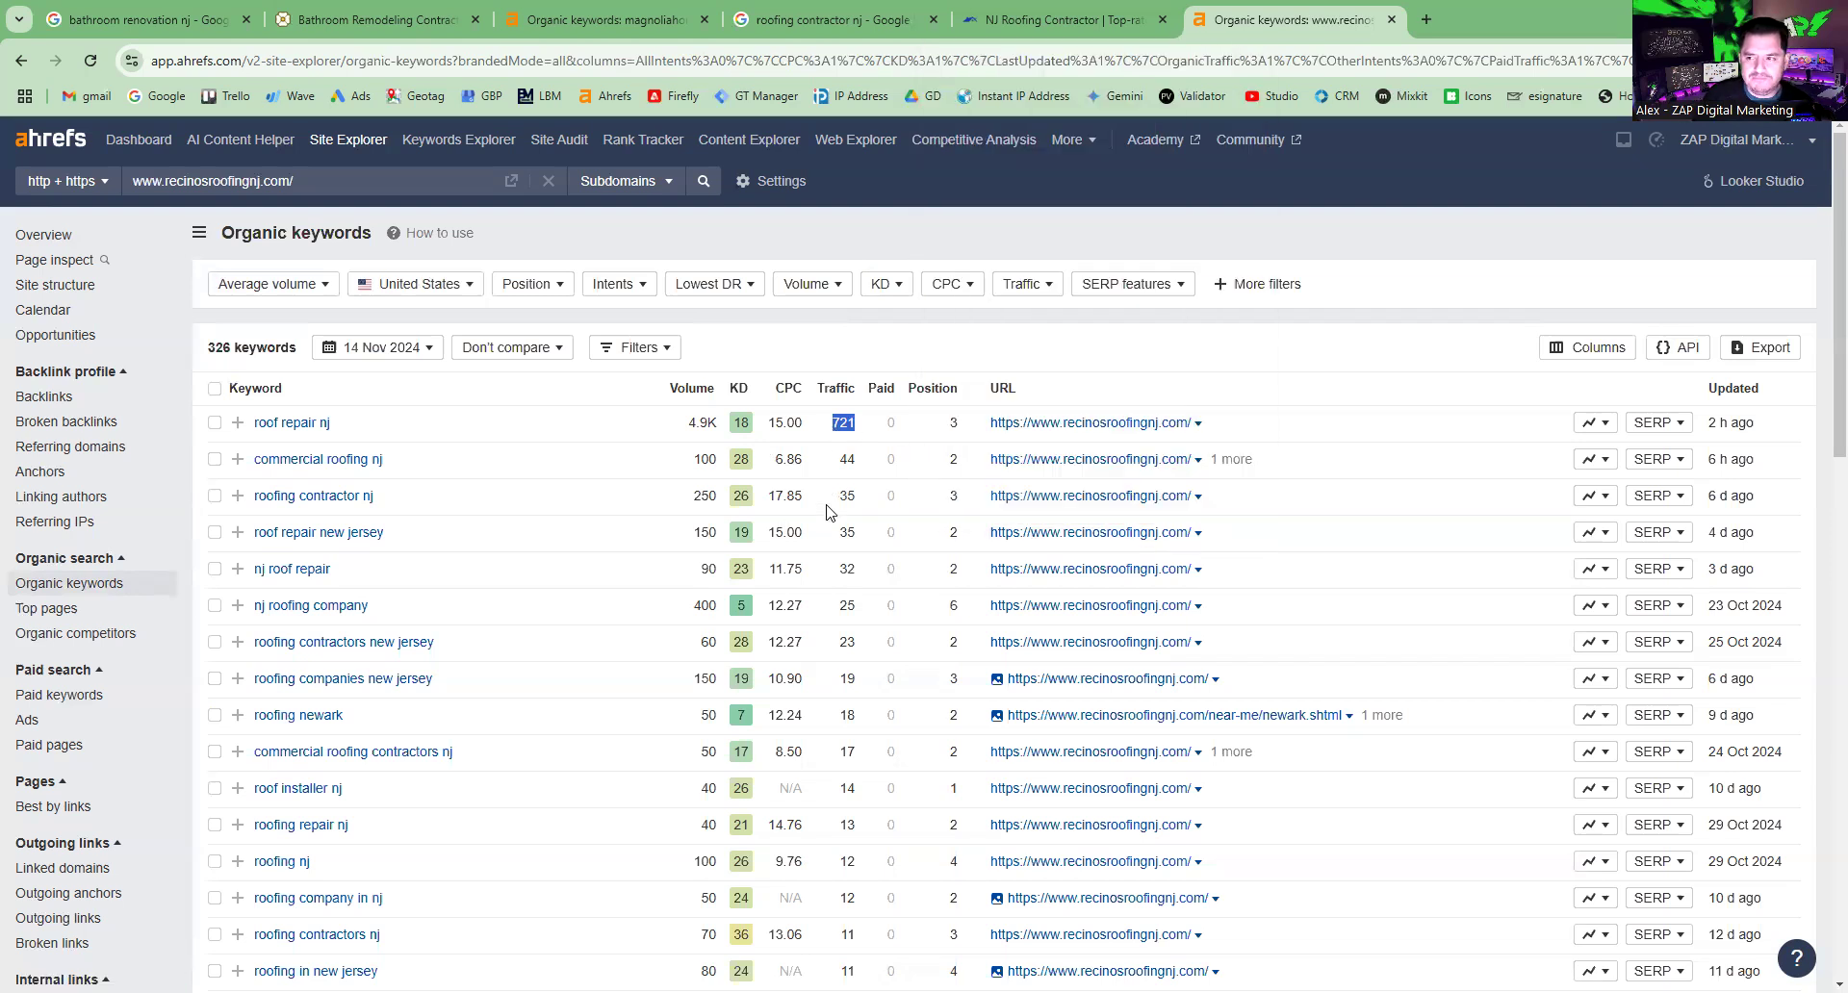
click(845, 424)
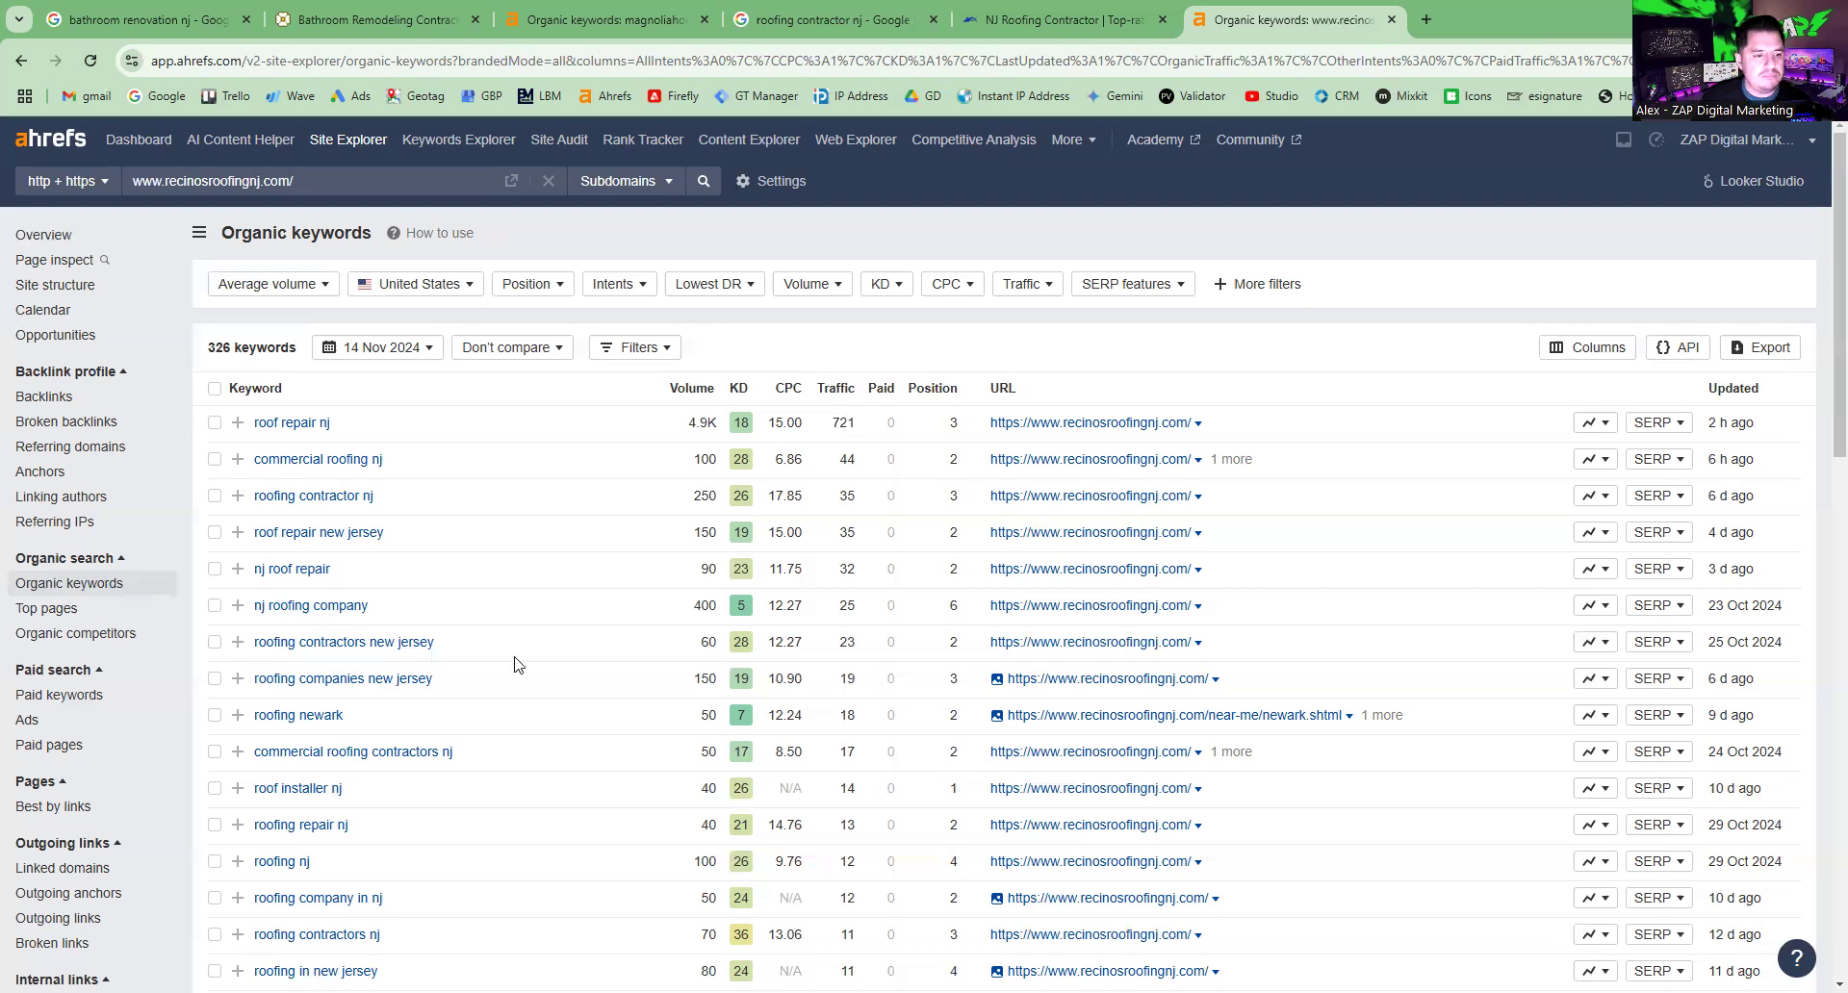
drag(816, 428, 844, 425)
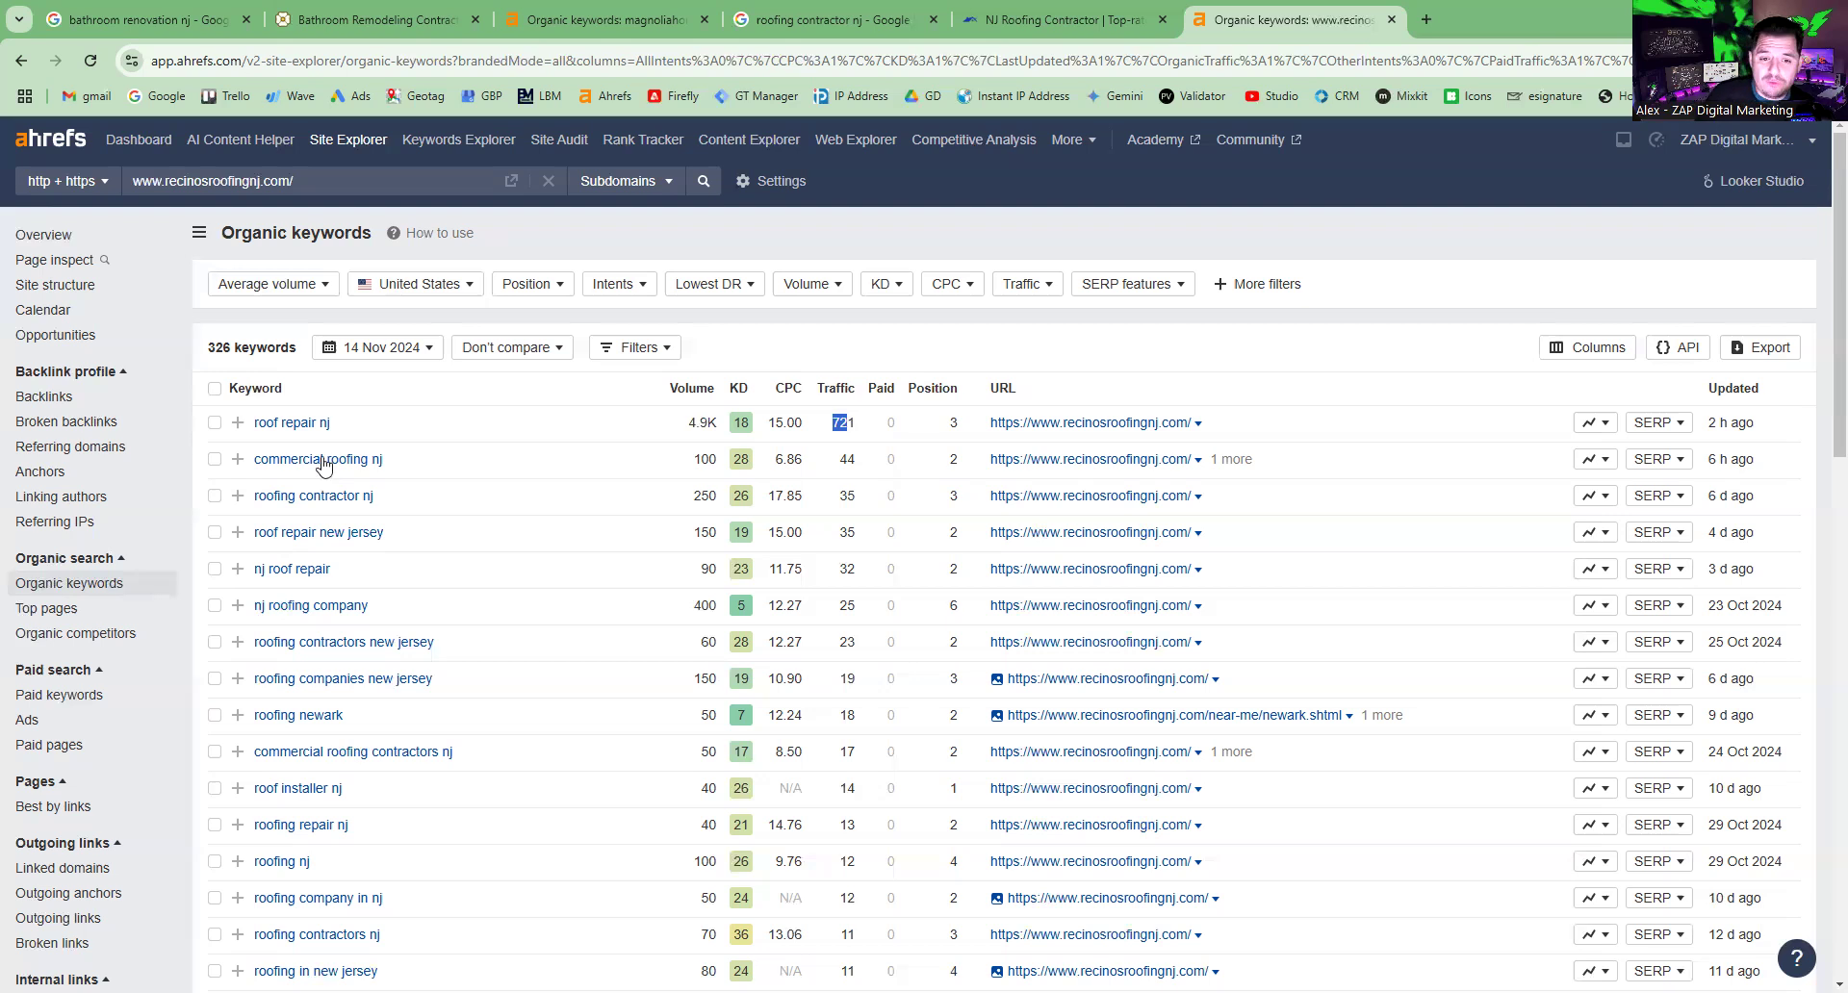
Step: Check the search volume and traffic of "commercial roofing nj" and the search volume of "roofing contractor nj"
drag(664, 460, 724, 466)
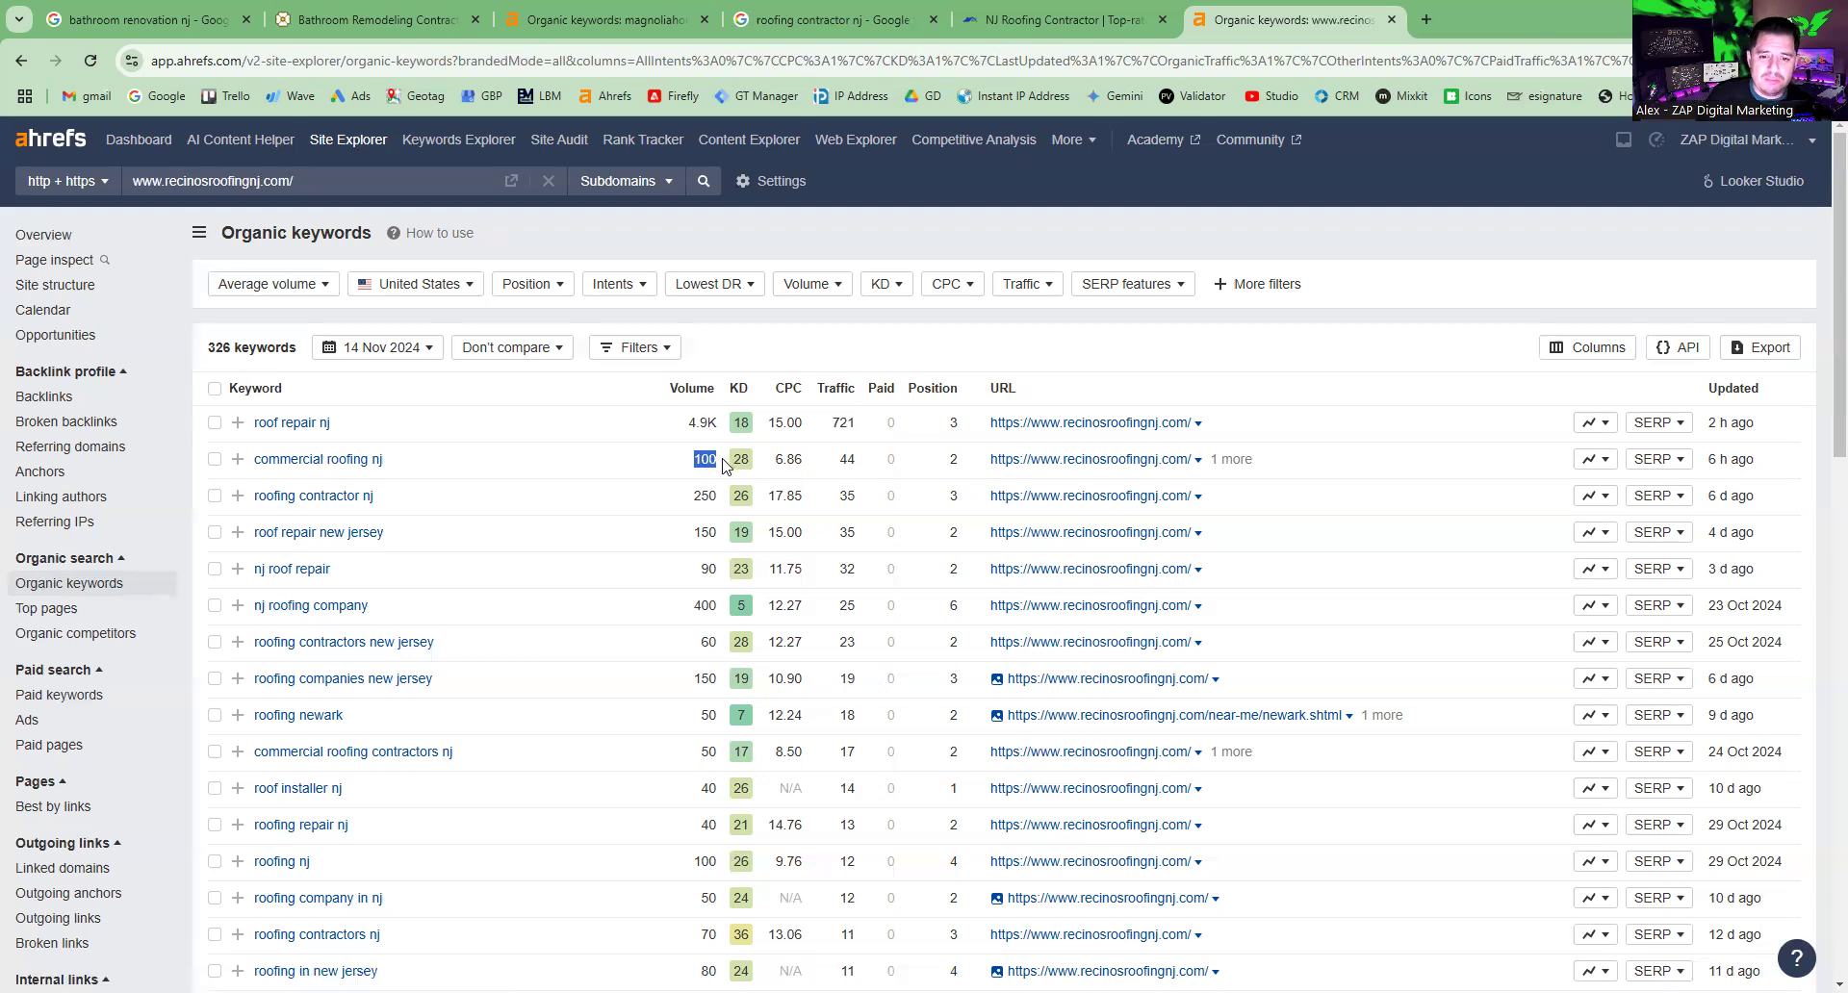
click(866, 470)
double_click(836, 463)
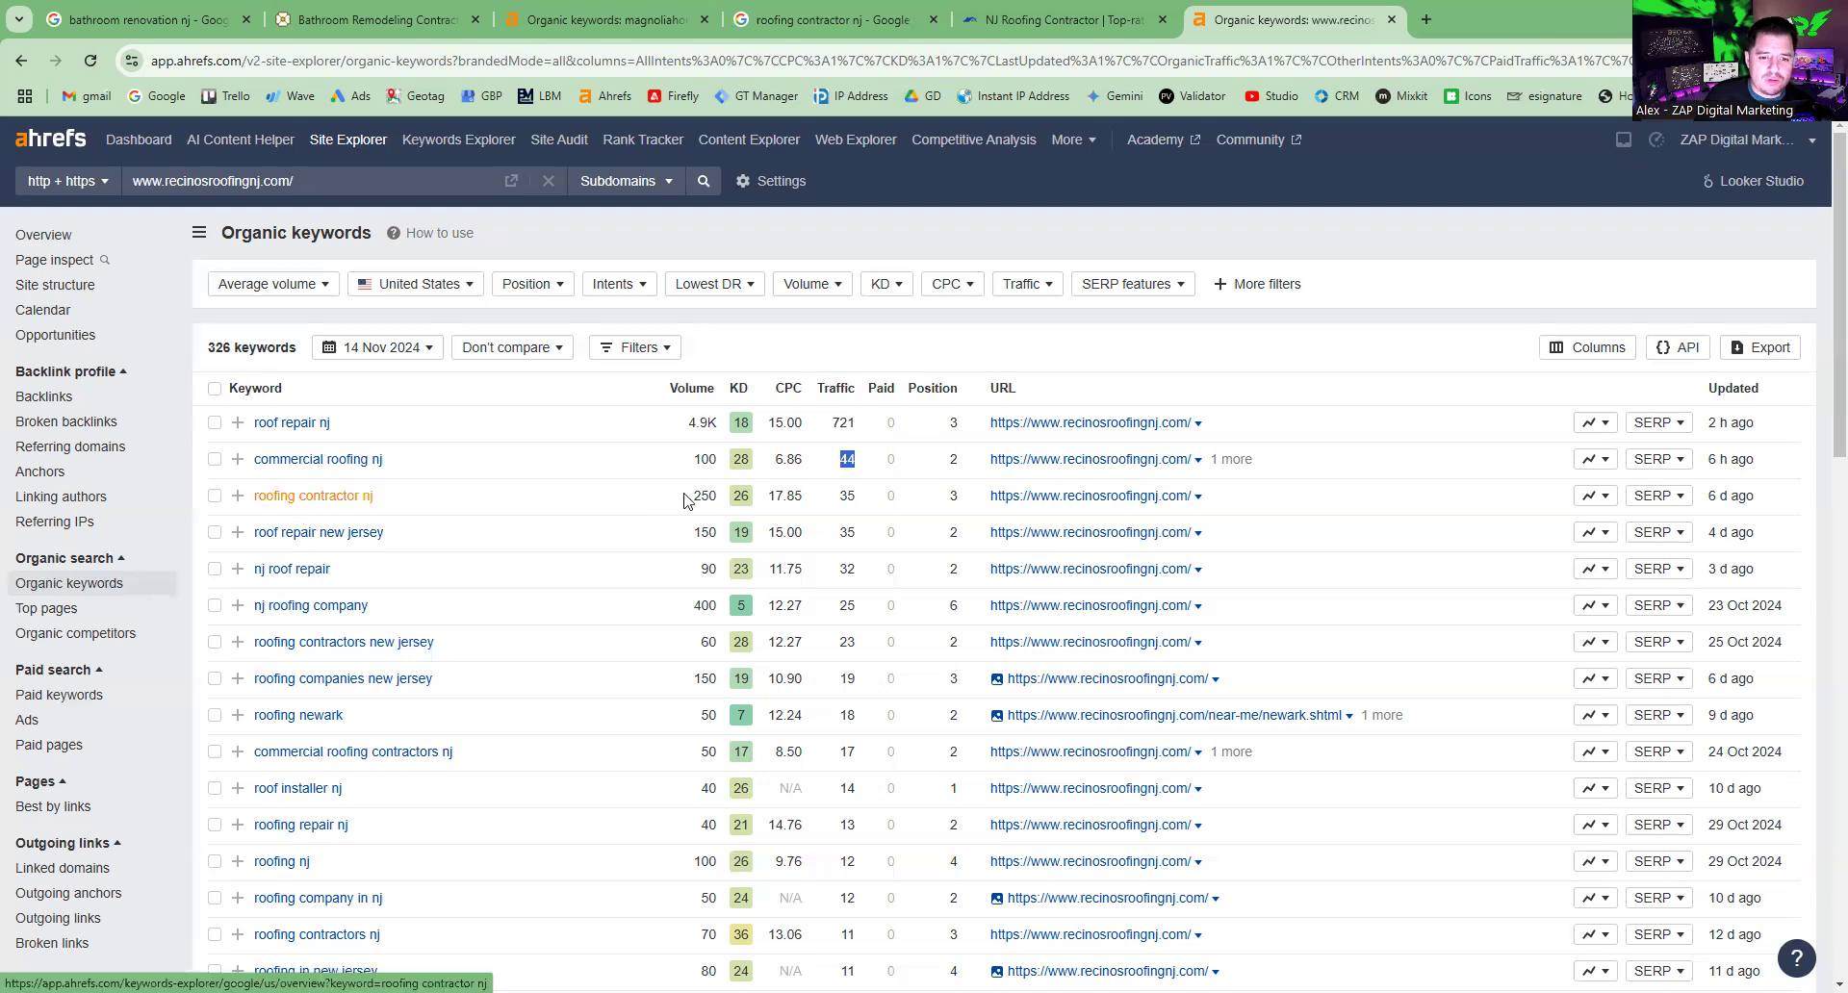
double_click(720, 499)
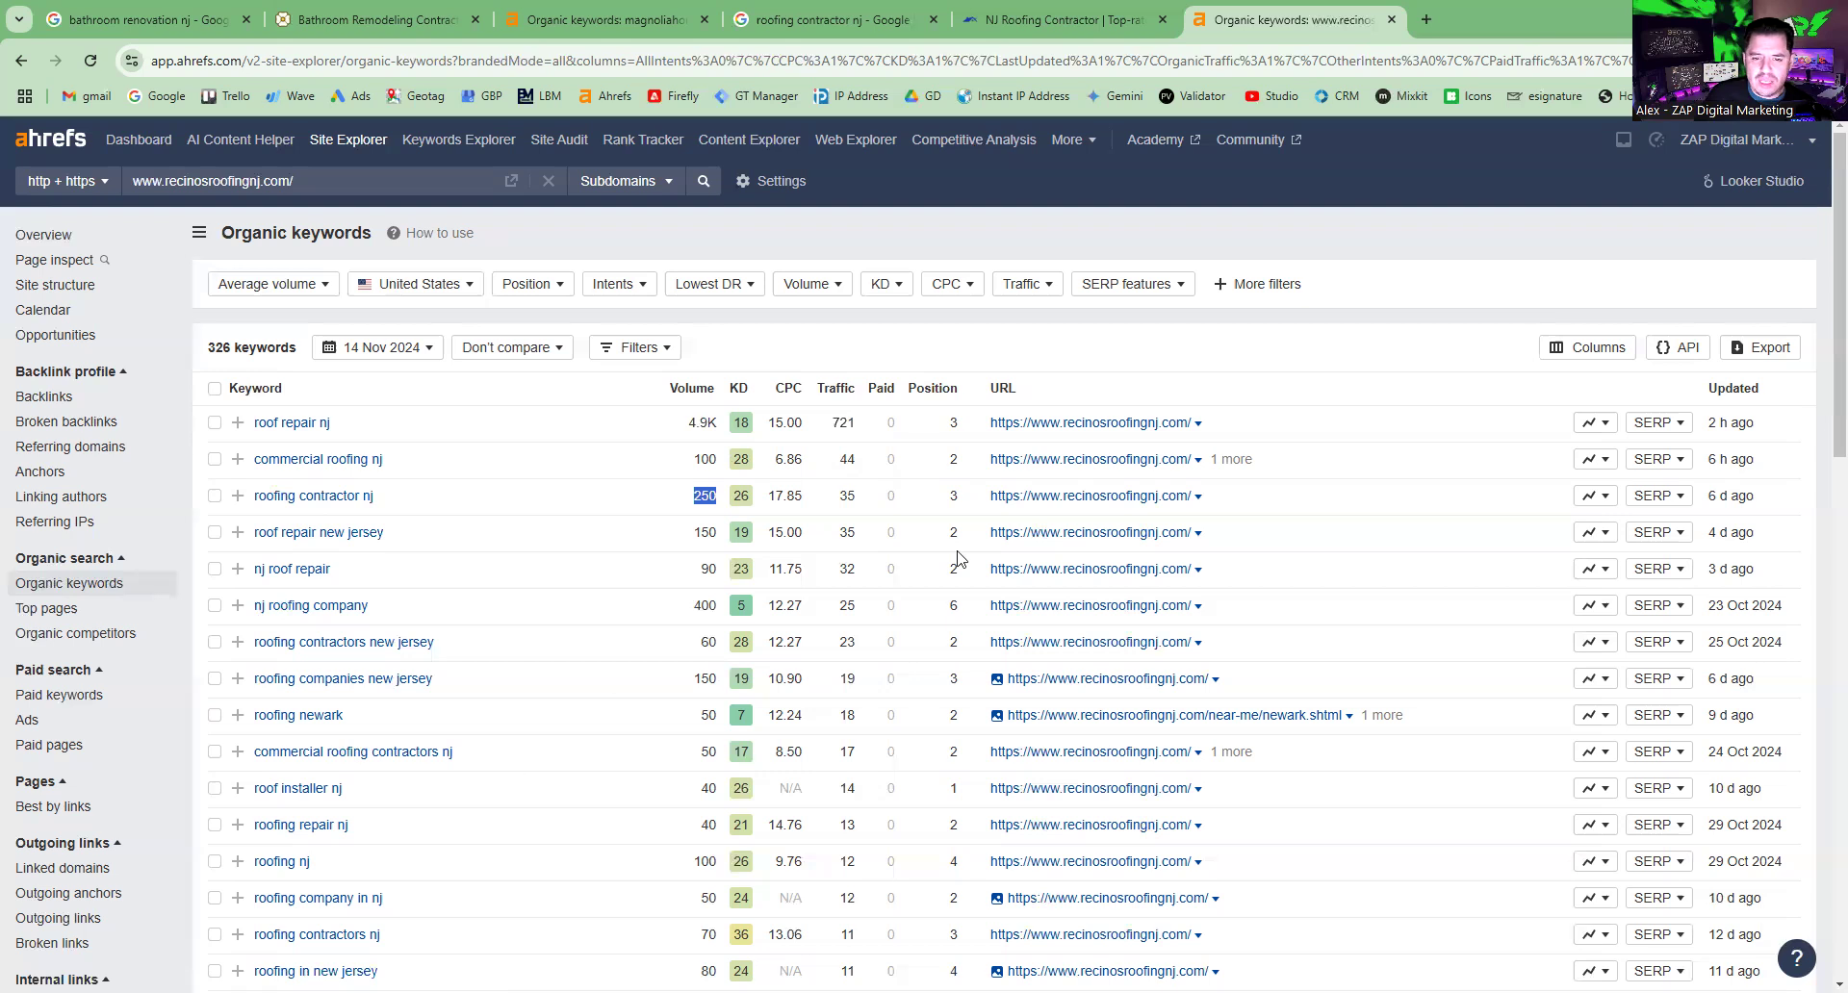
Step: Check the traffic of "roofing contractor nj" and look over the other New Jersey roofing keywords in the report
double_click(951, 496)
double_click(852, 494)
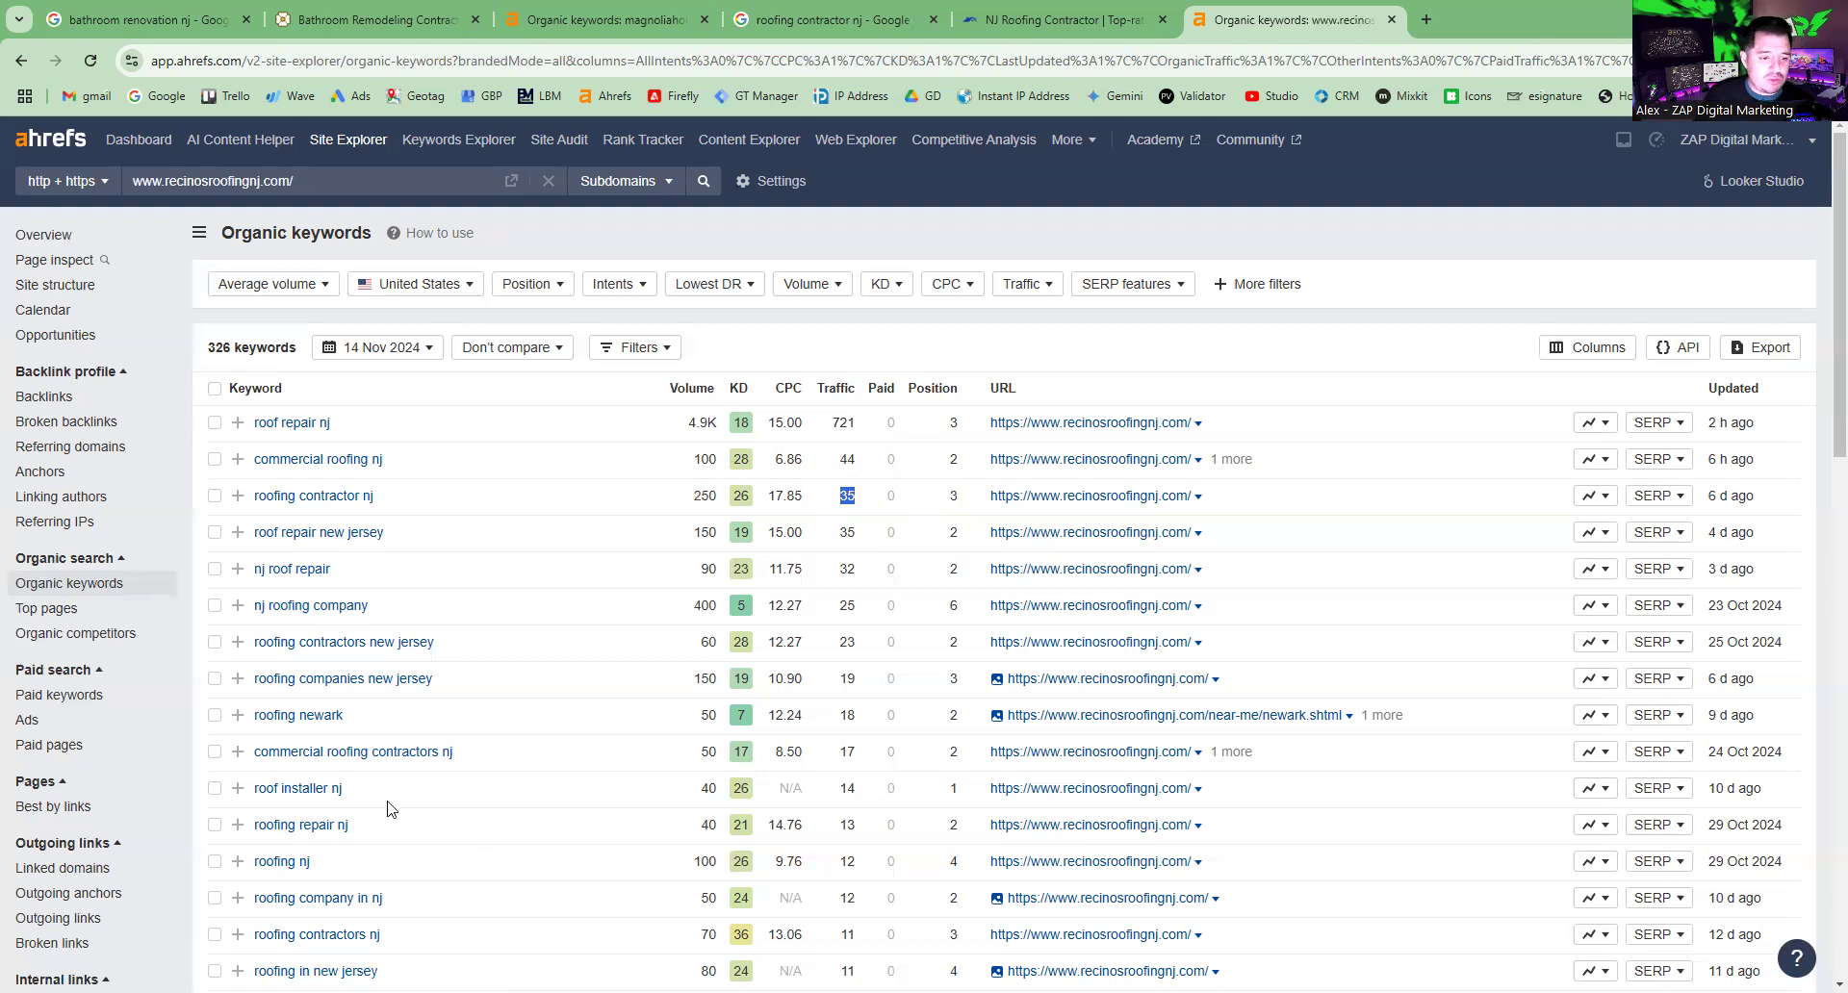
scroll(389, 807, down, 2)
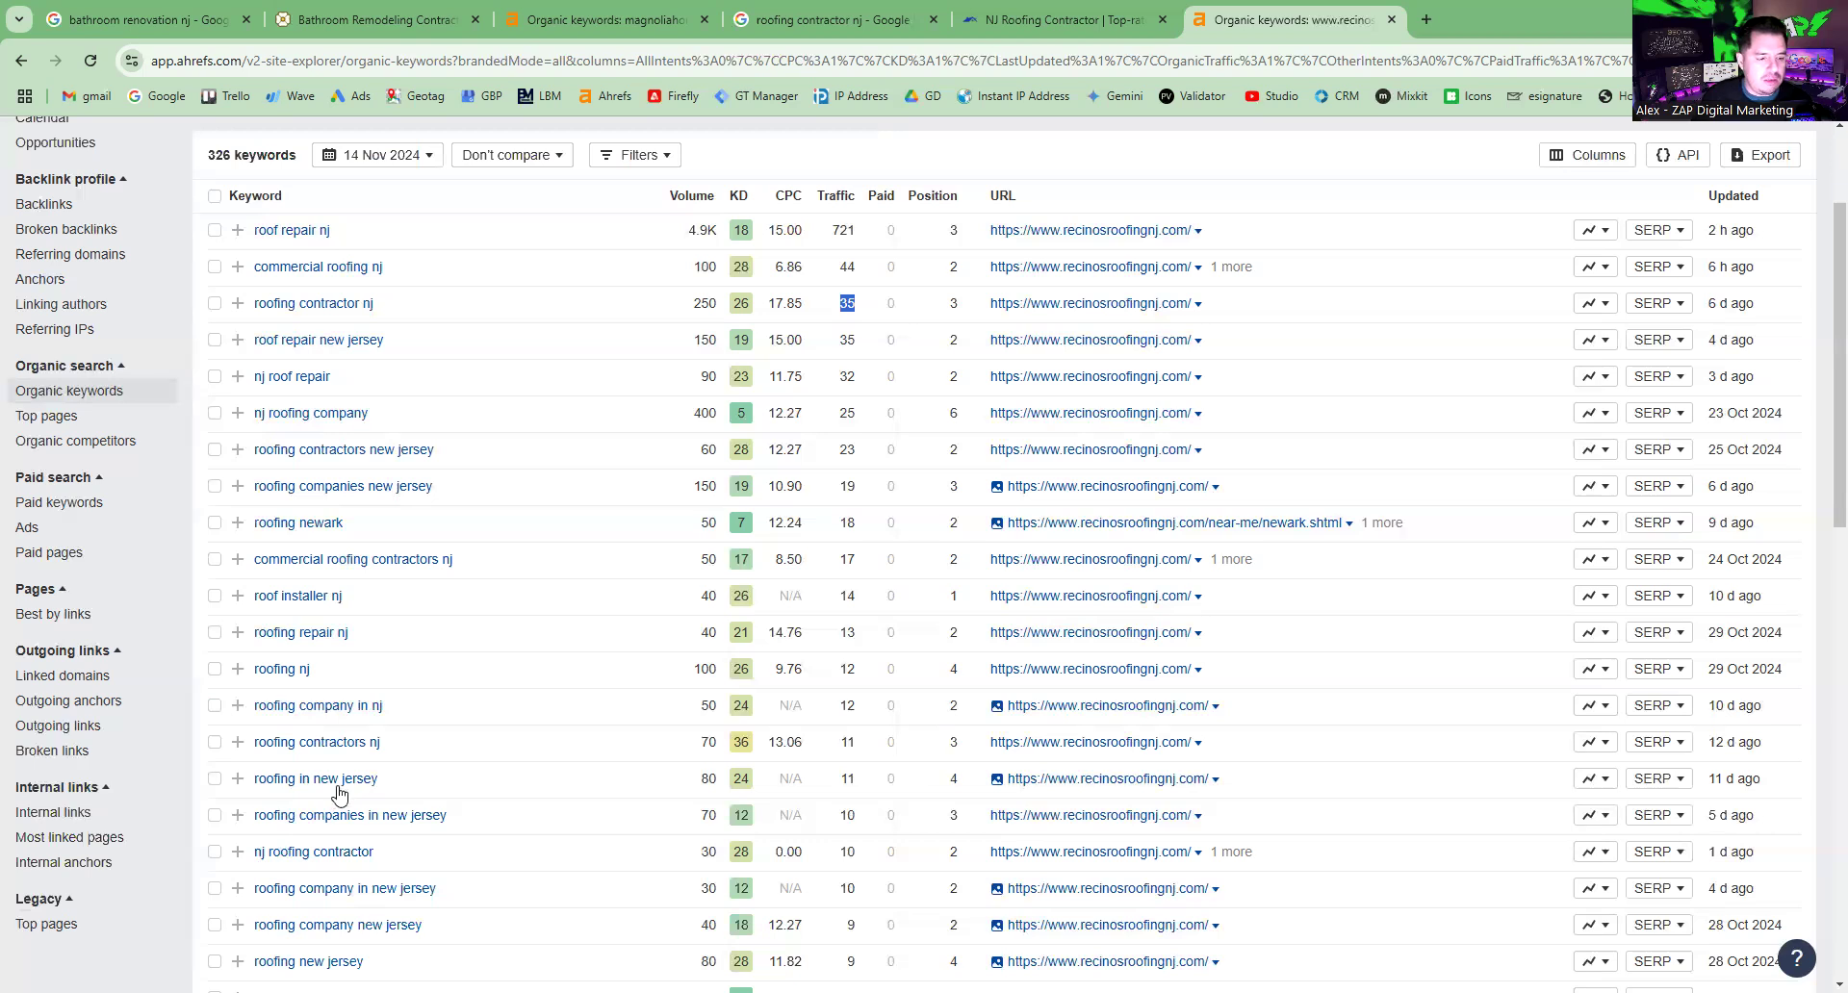
scroll(338, 792, up, 2)
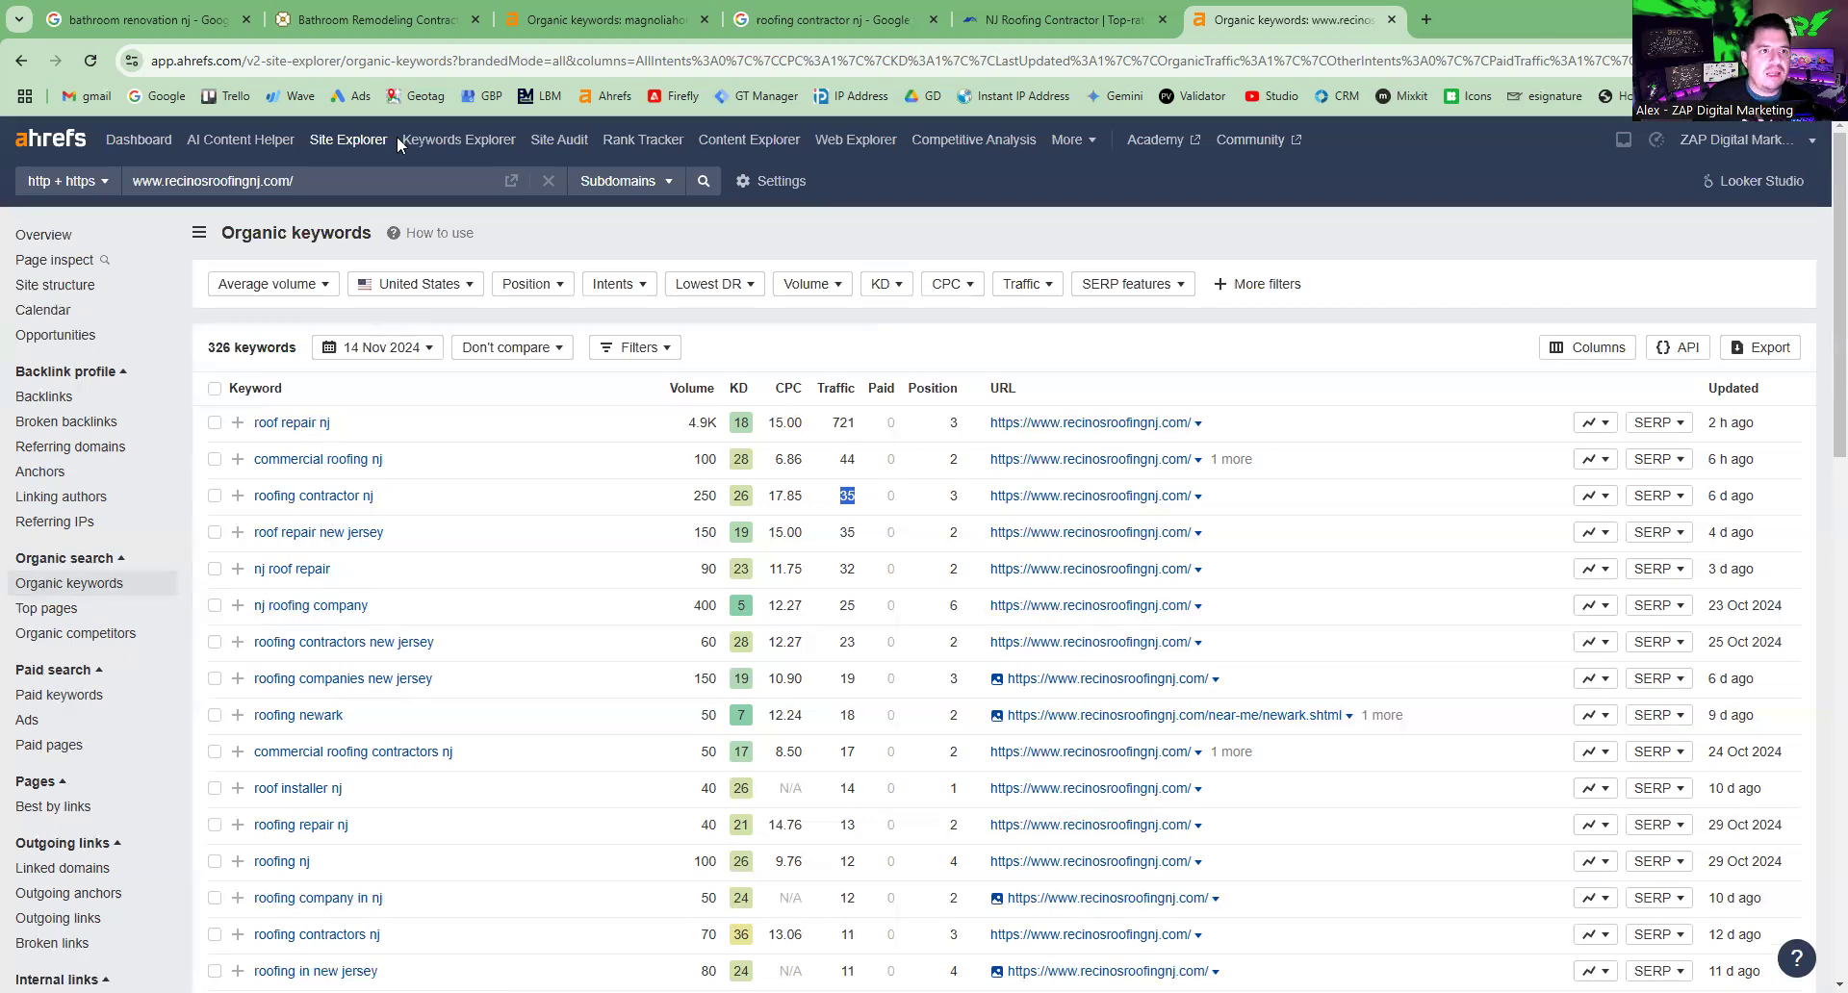
Step: Look at the related services section of the Magnolia bathroom remodeling page and return to the Ahrefs keywords report for recinosroofingnj.com
key(ctrl+2)
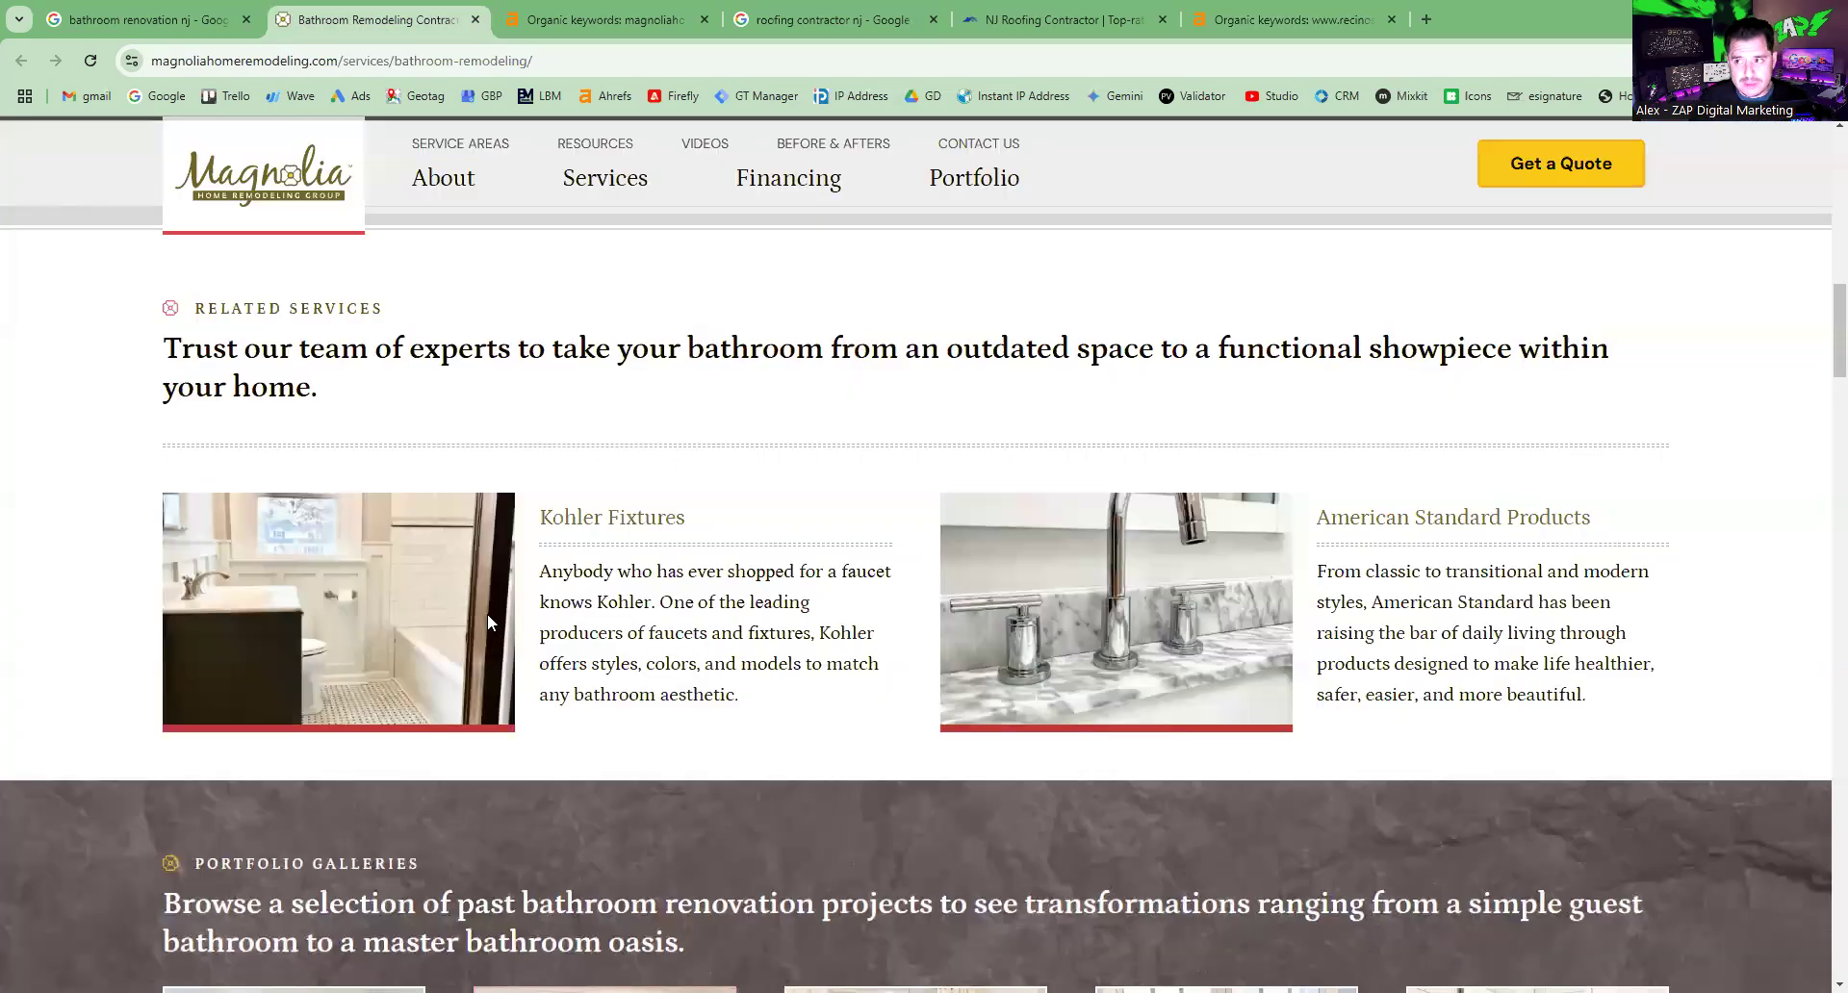
scroll(1123, 286, up, 1)
key(ctrl+6)
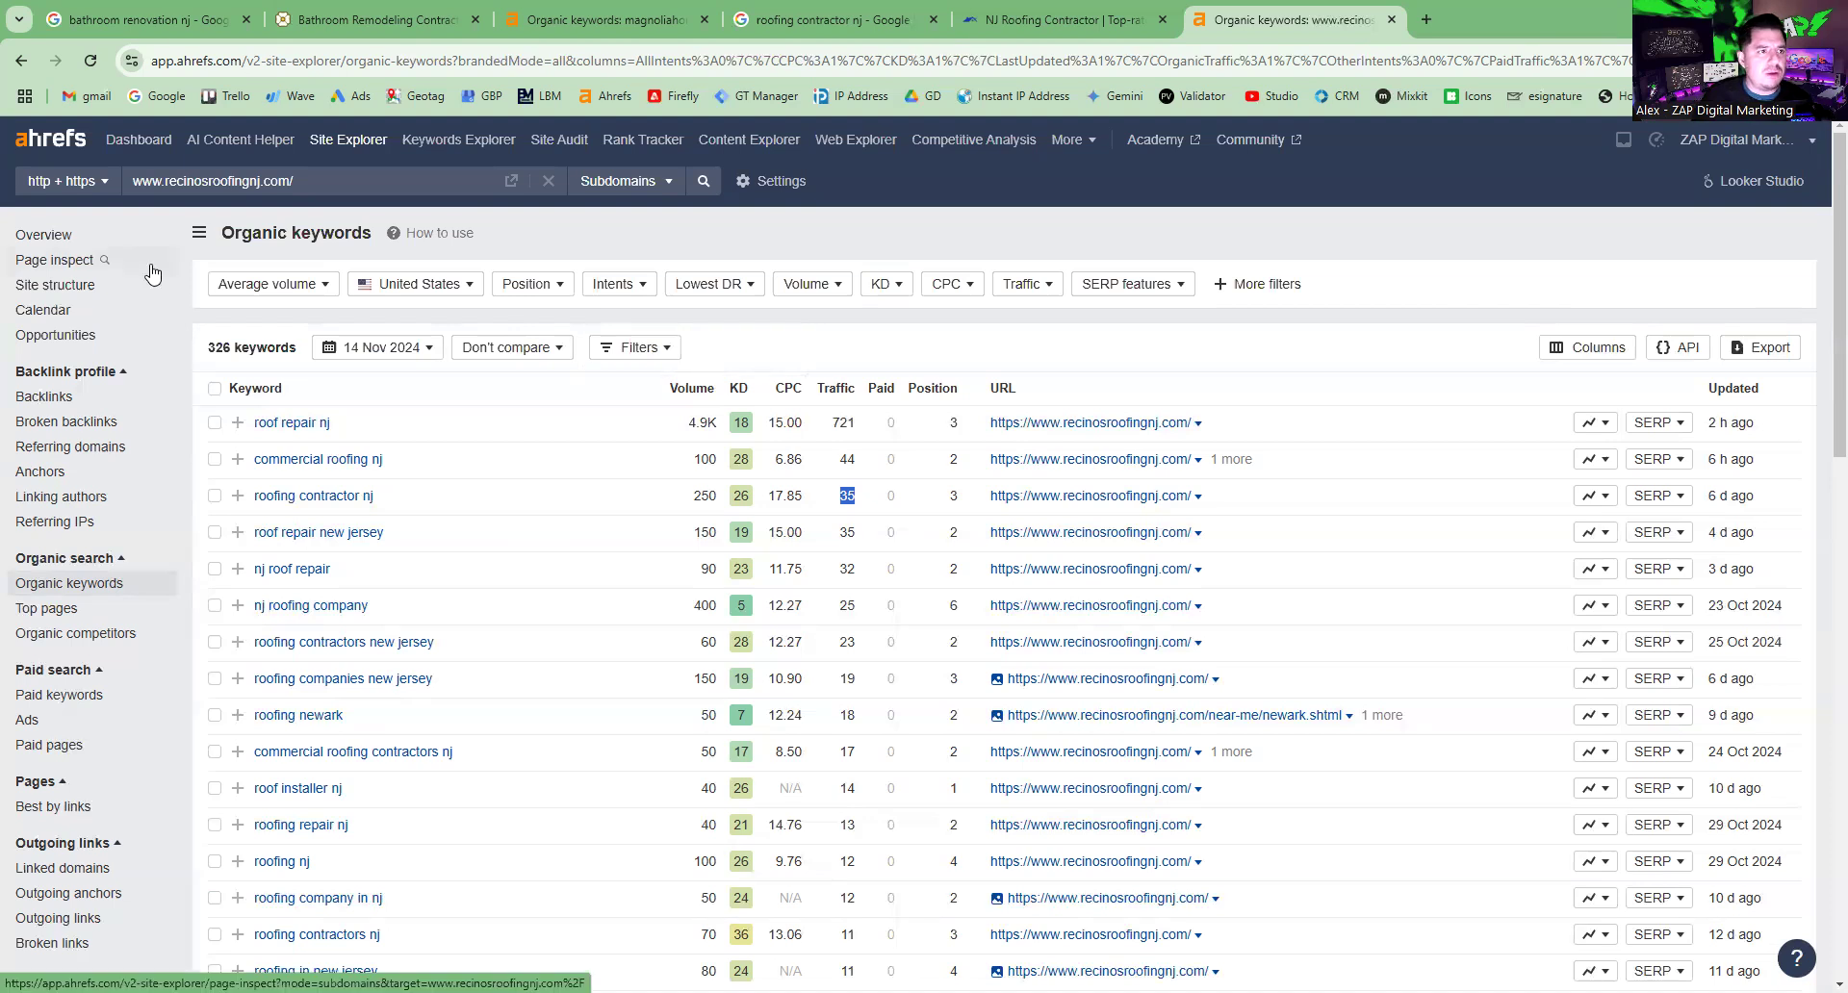
Step: Switch to the Google results for "bathroom renovation nj" and review the sponsored contractors, the local business listings and the first organic results
key(ctrl+Tab)
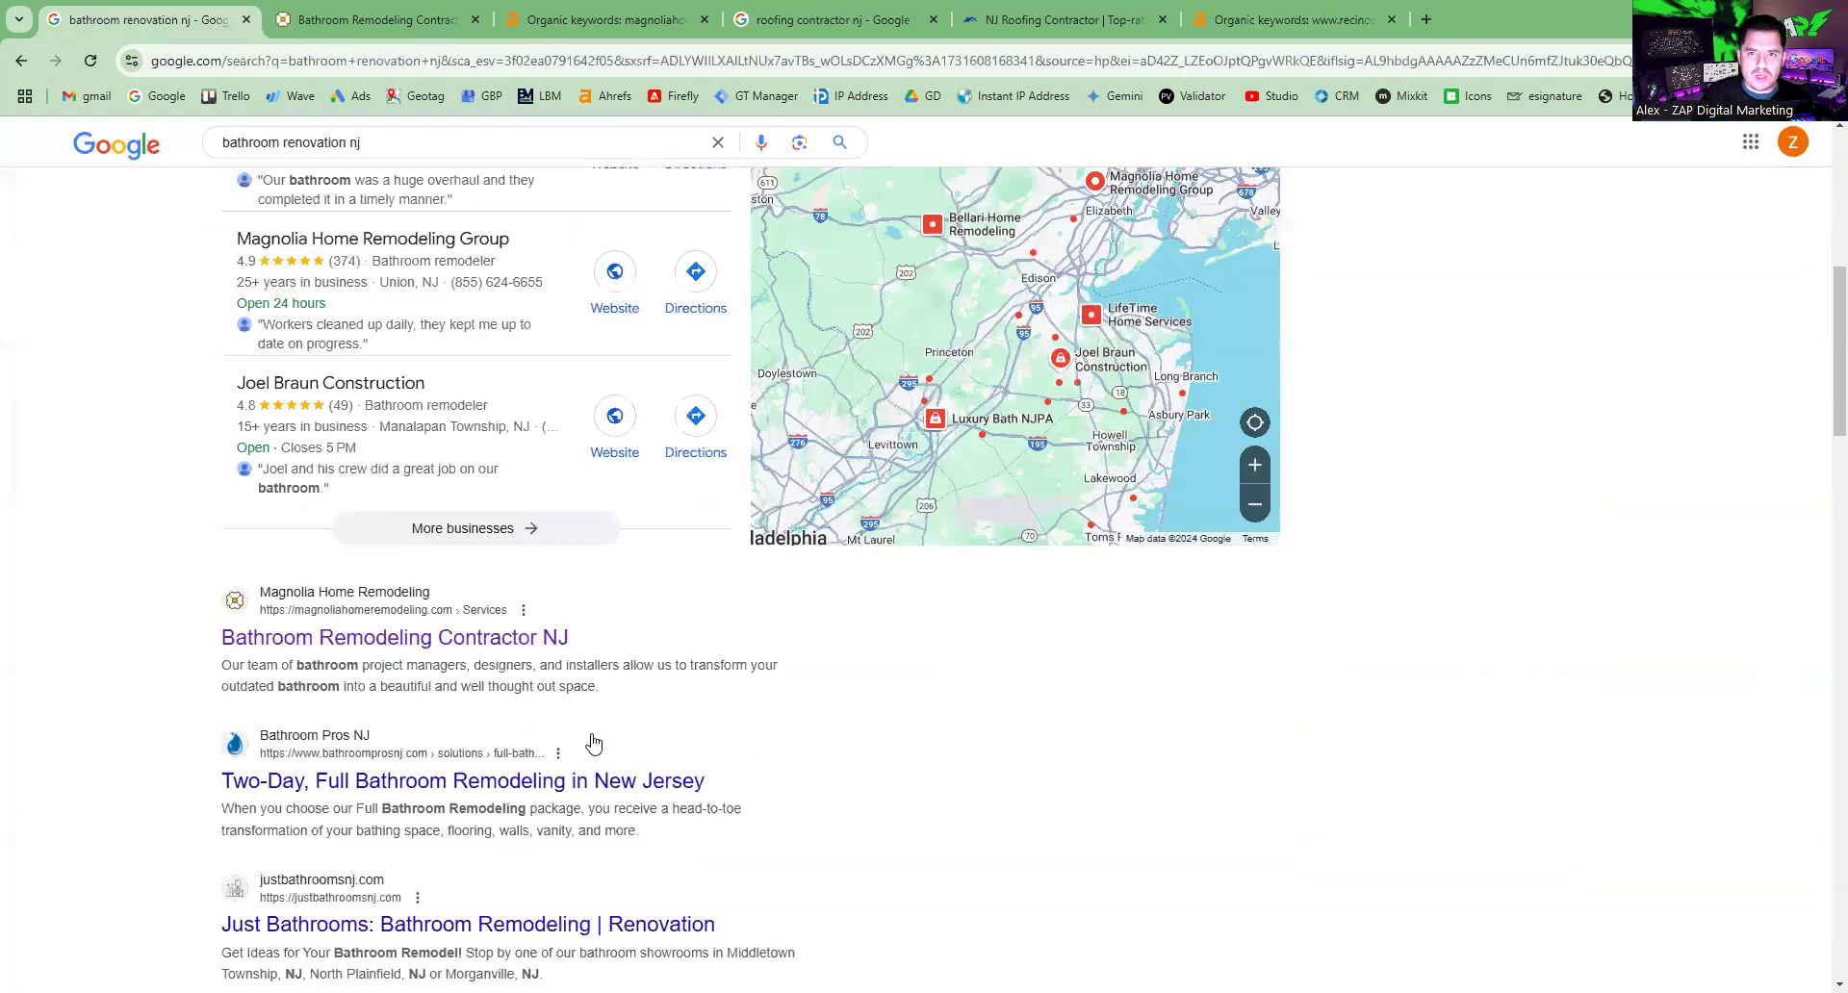
scroll(579, 724, up, 7)
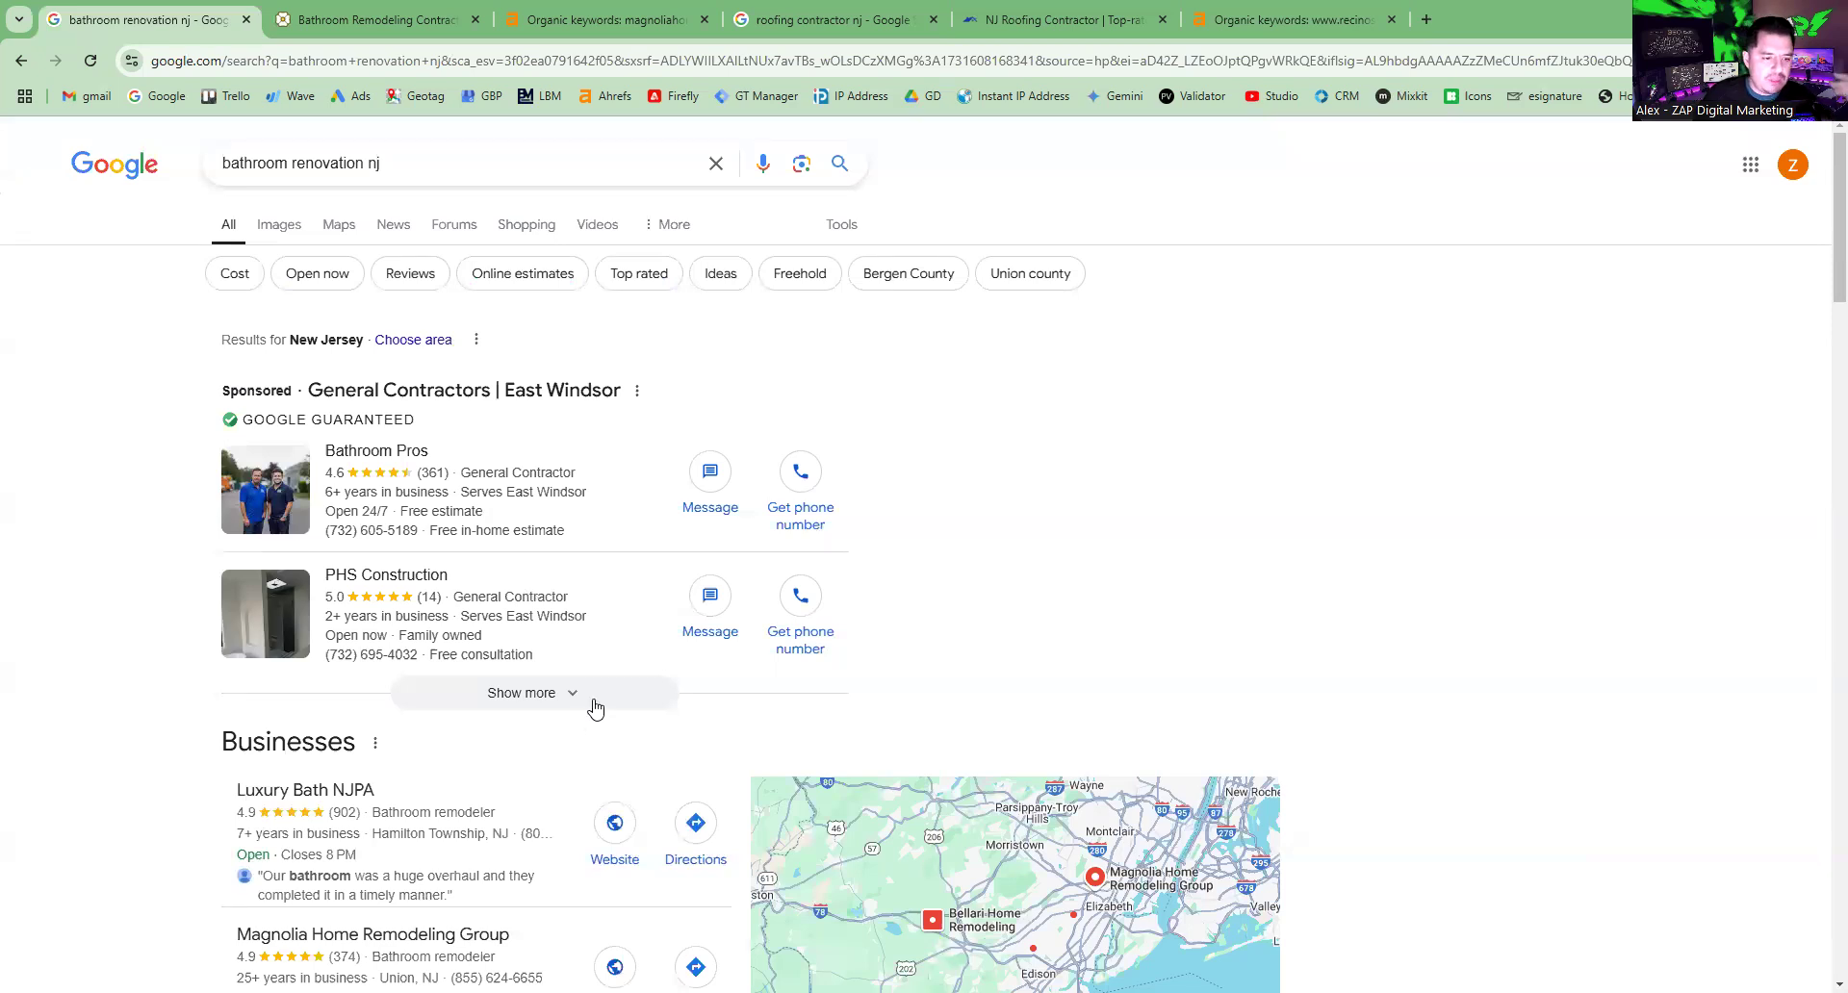
click(589, 705)
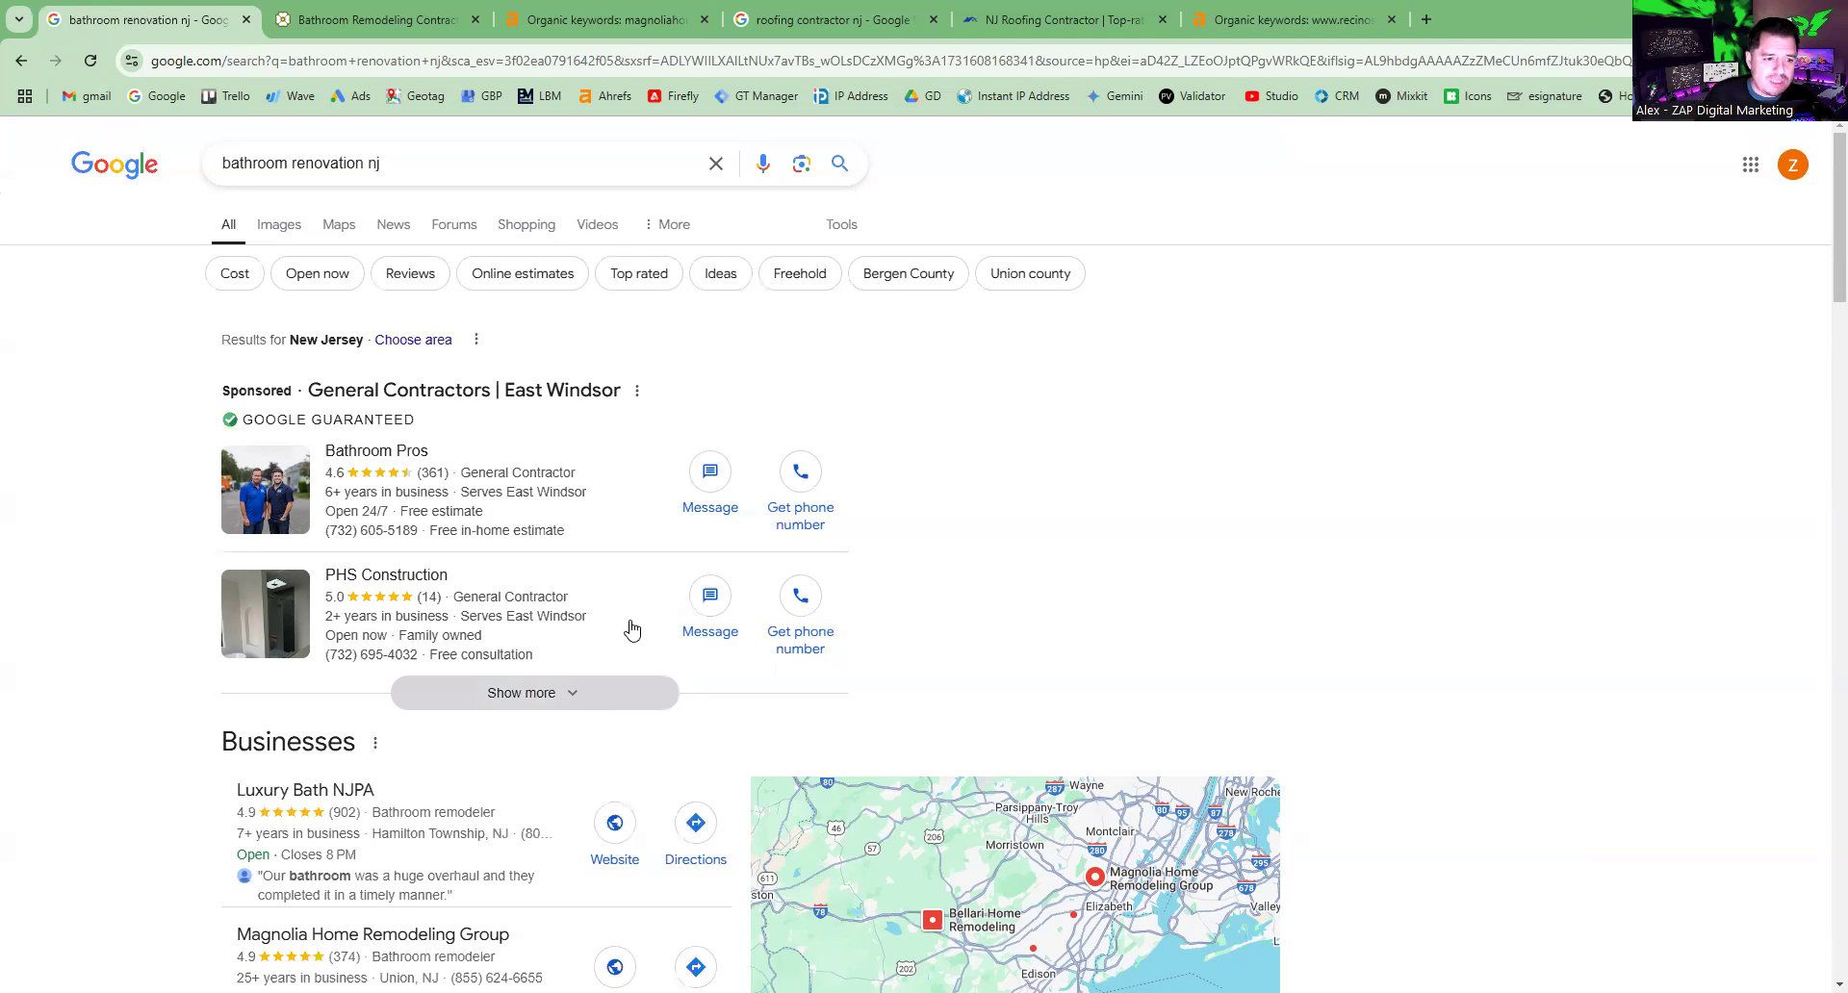
scroll(594, 575, down, 4)
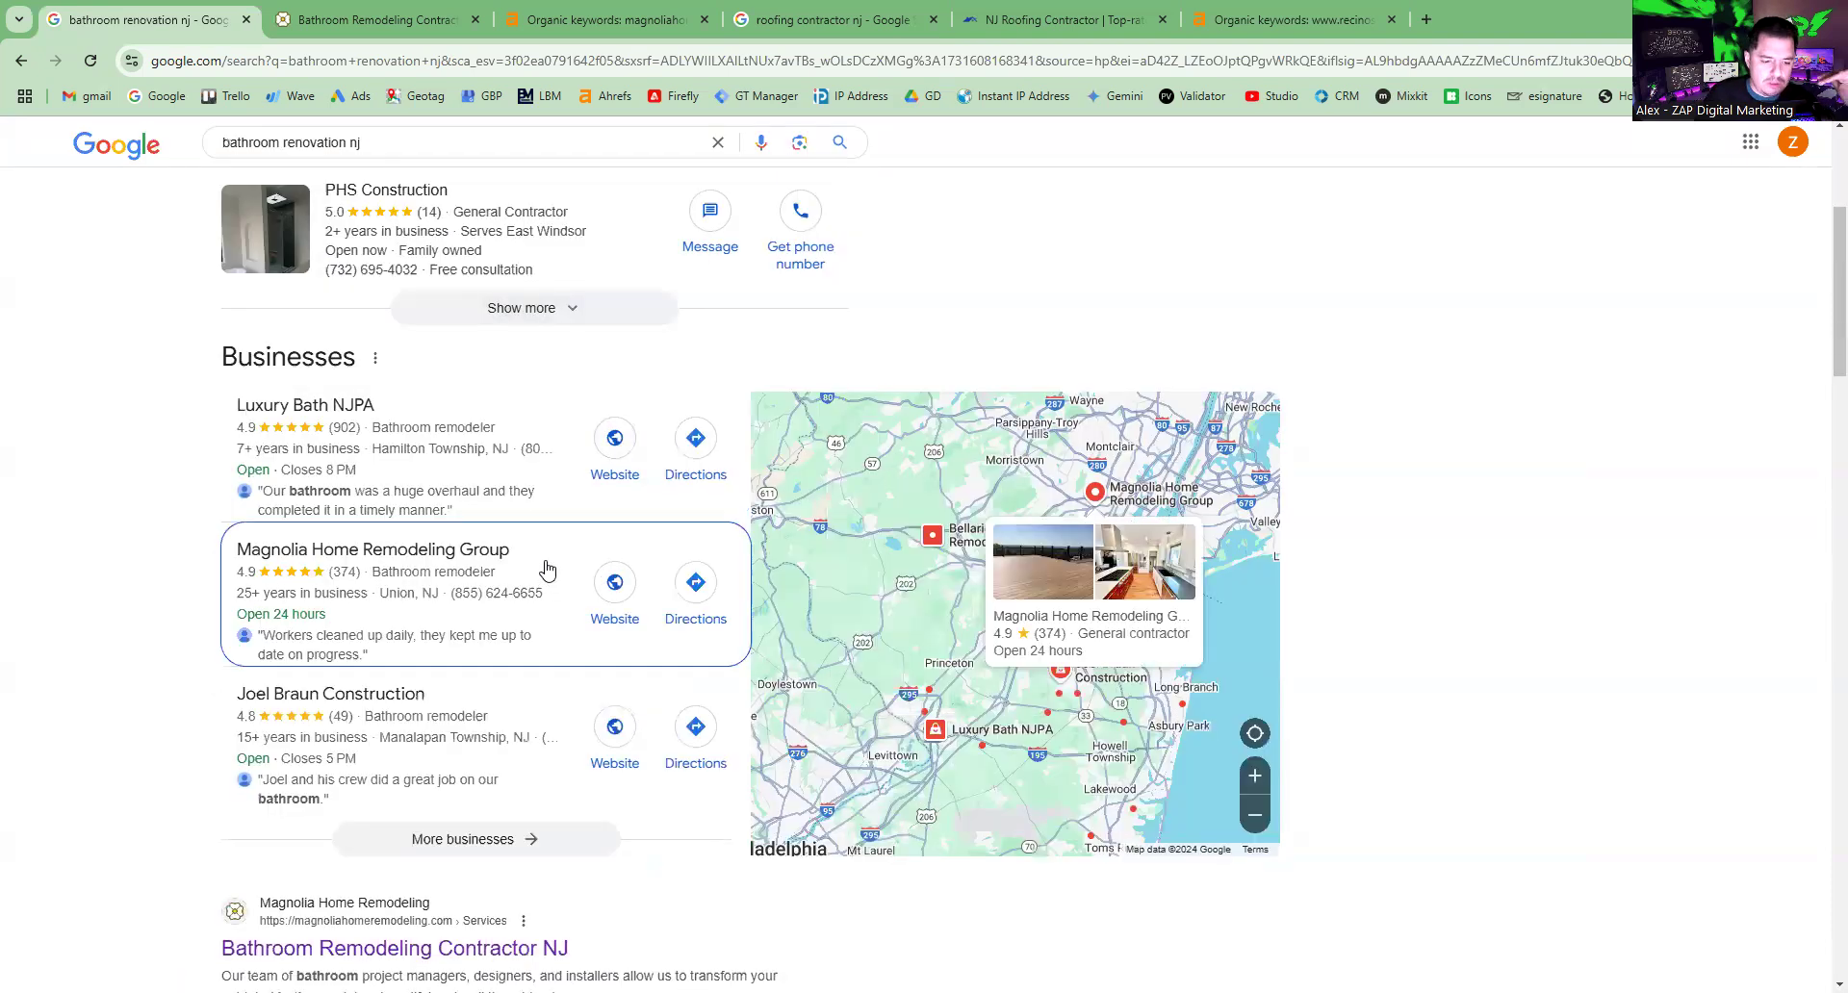
scroll(544, 571, down, 5)
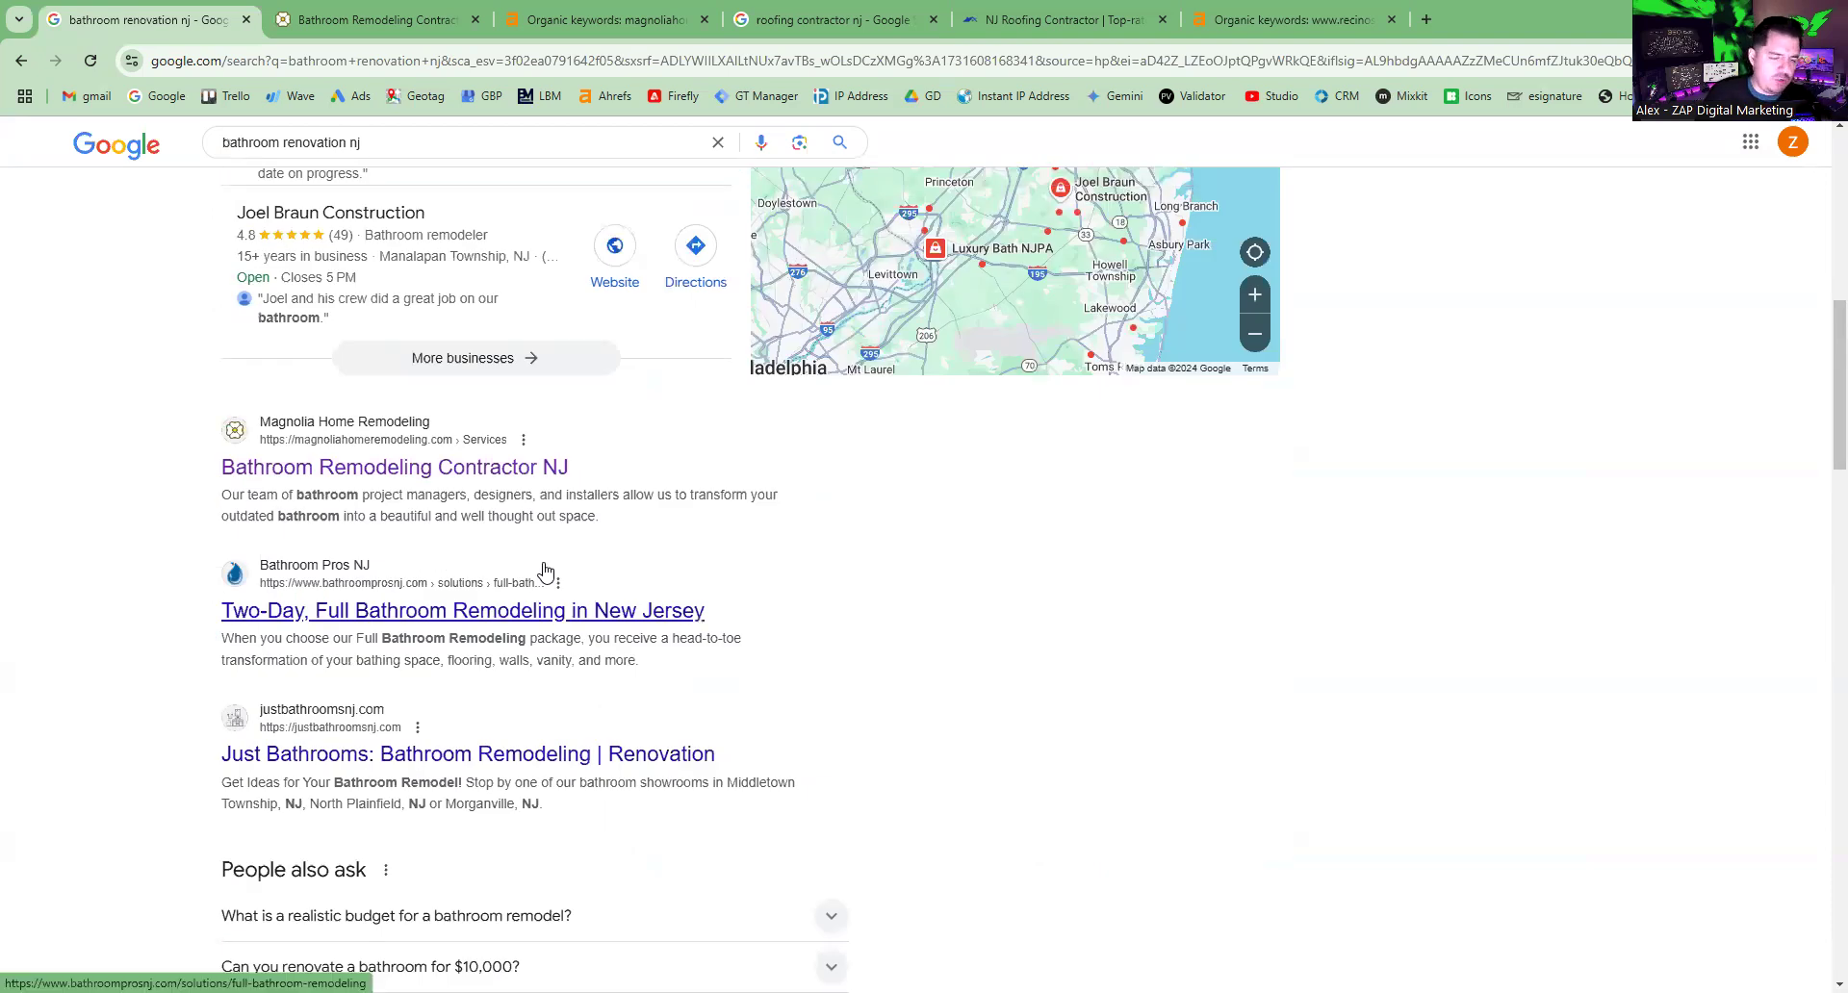
Step: Return to the Magnolia bathroom remodeling page and review its portfolio galleries, "NJ Bathroom Remodeling" header and introductory video and text
click(414, 17)
scroll(744, 605, down, 5)
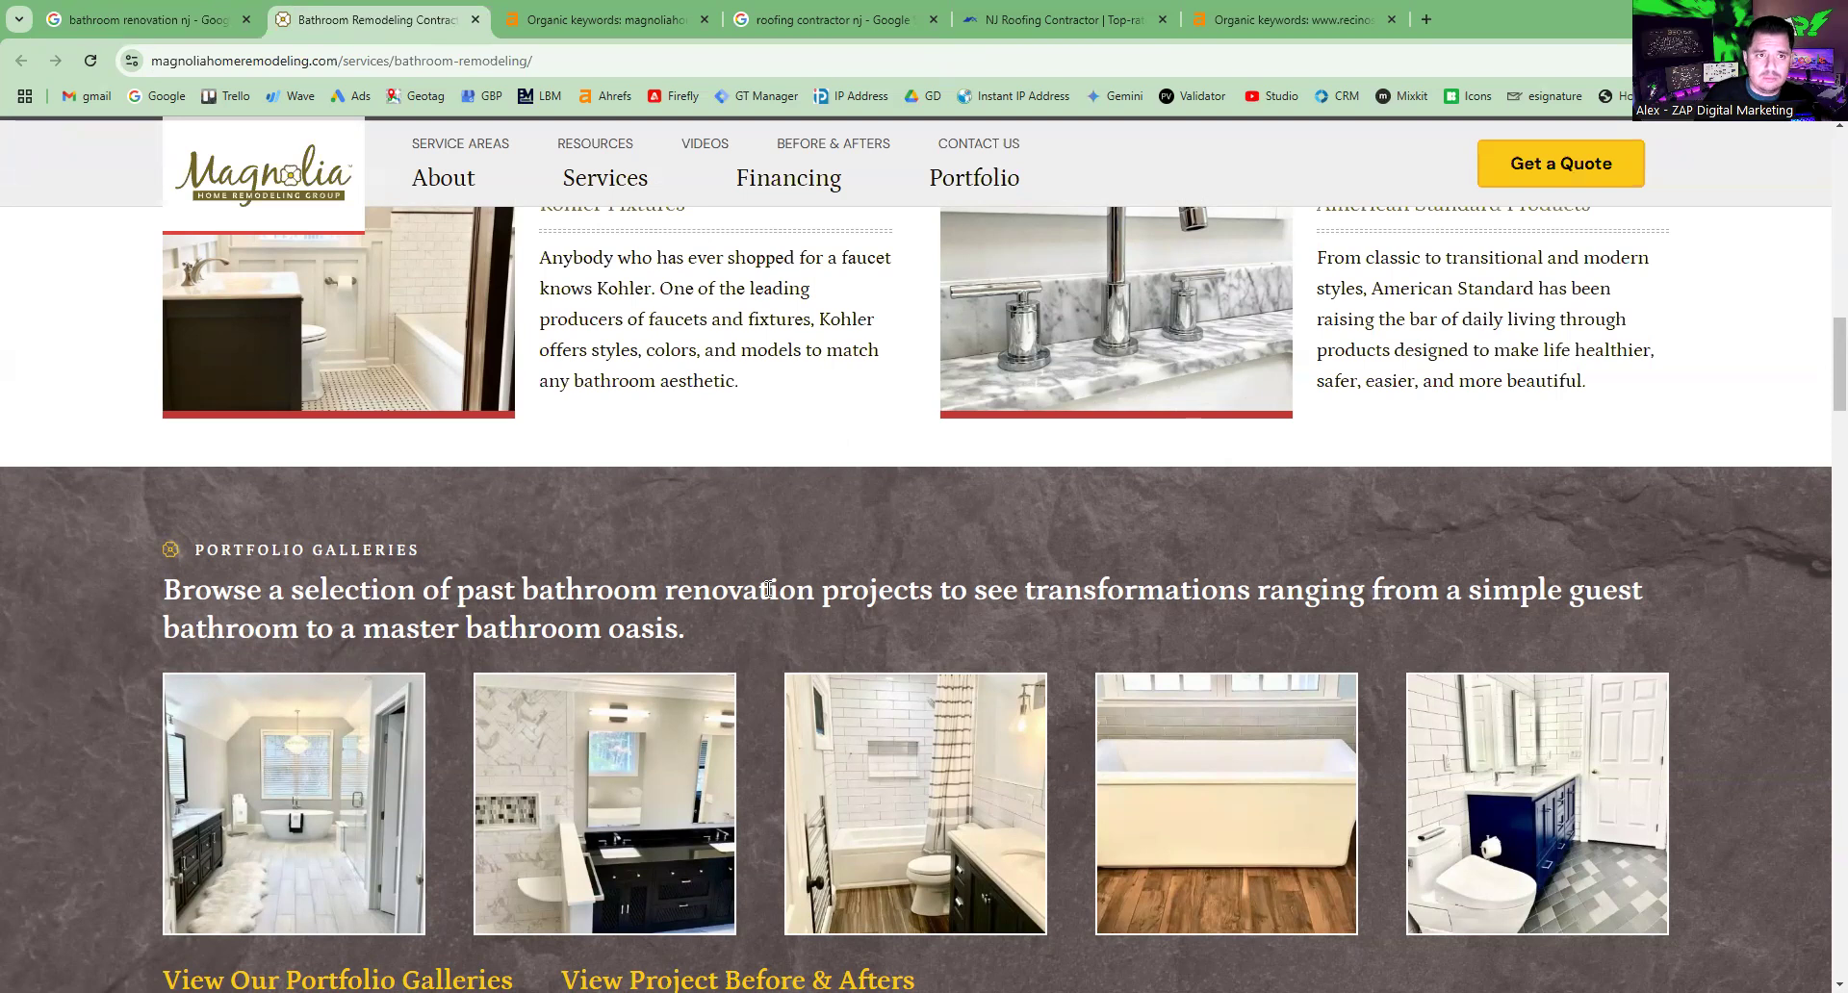
scroll(688, 558, up, 15)
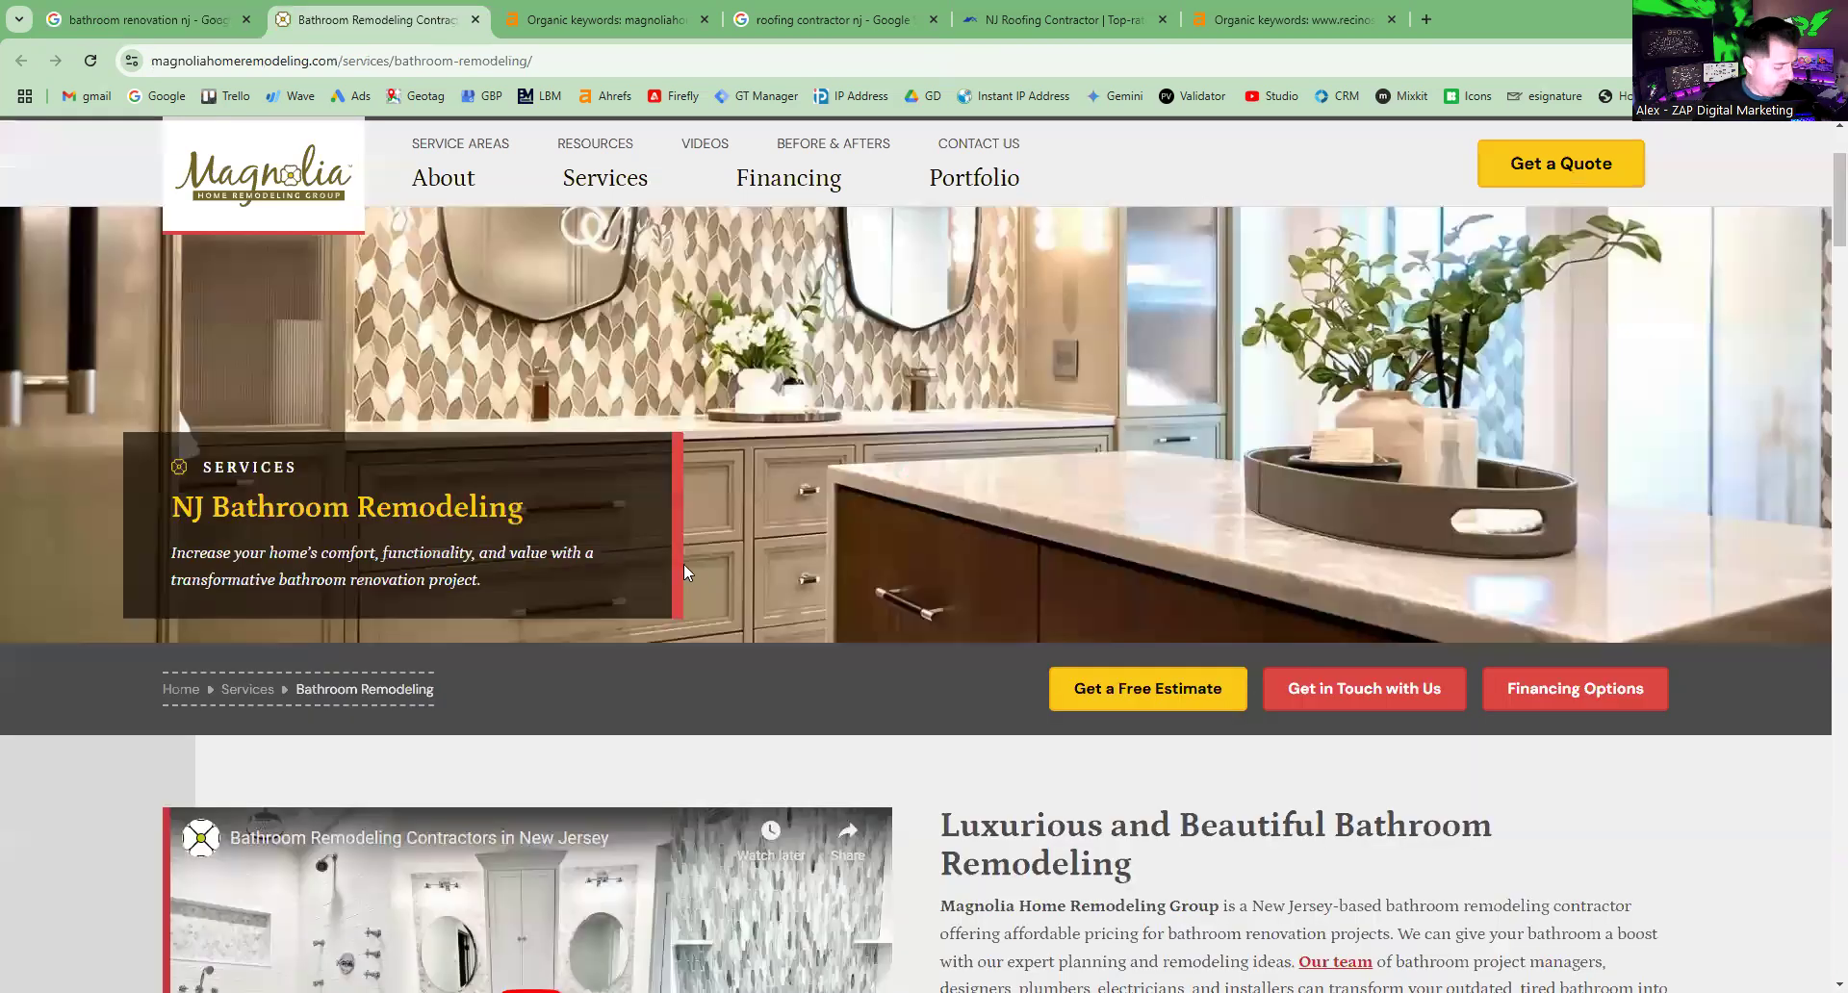
scroll(697, 572, down, 4)
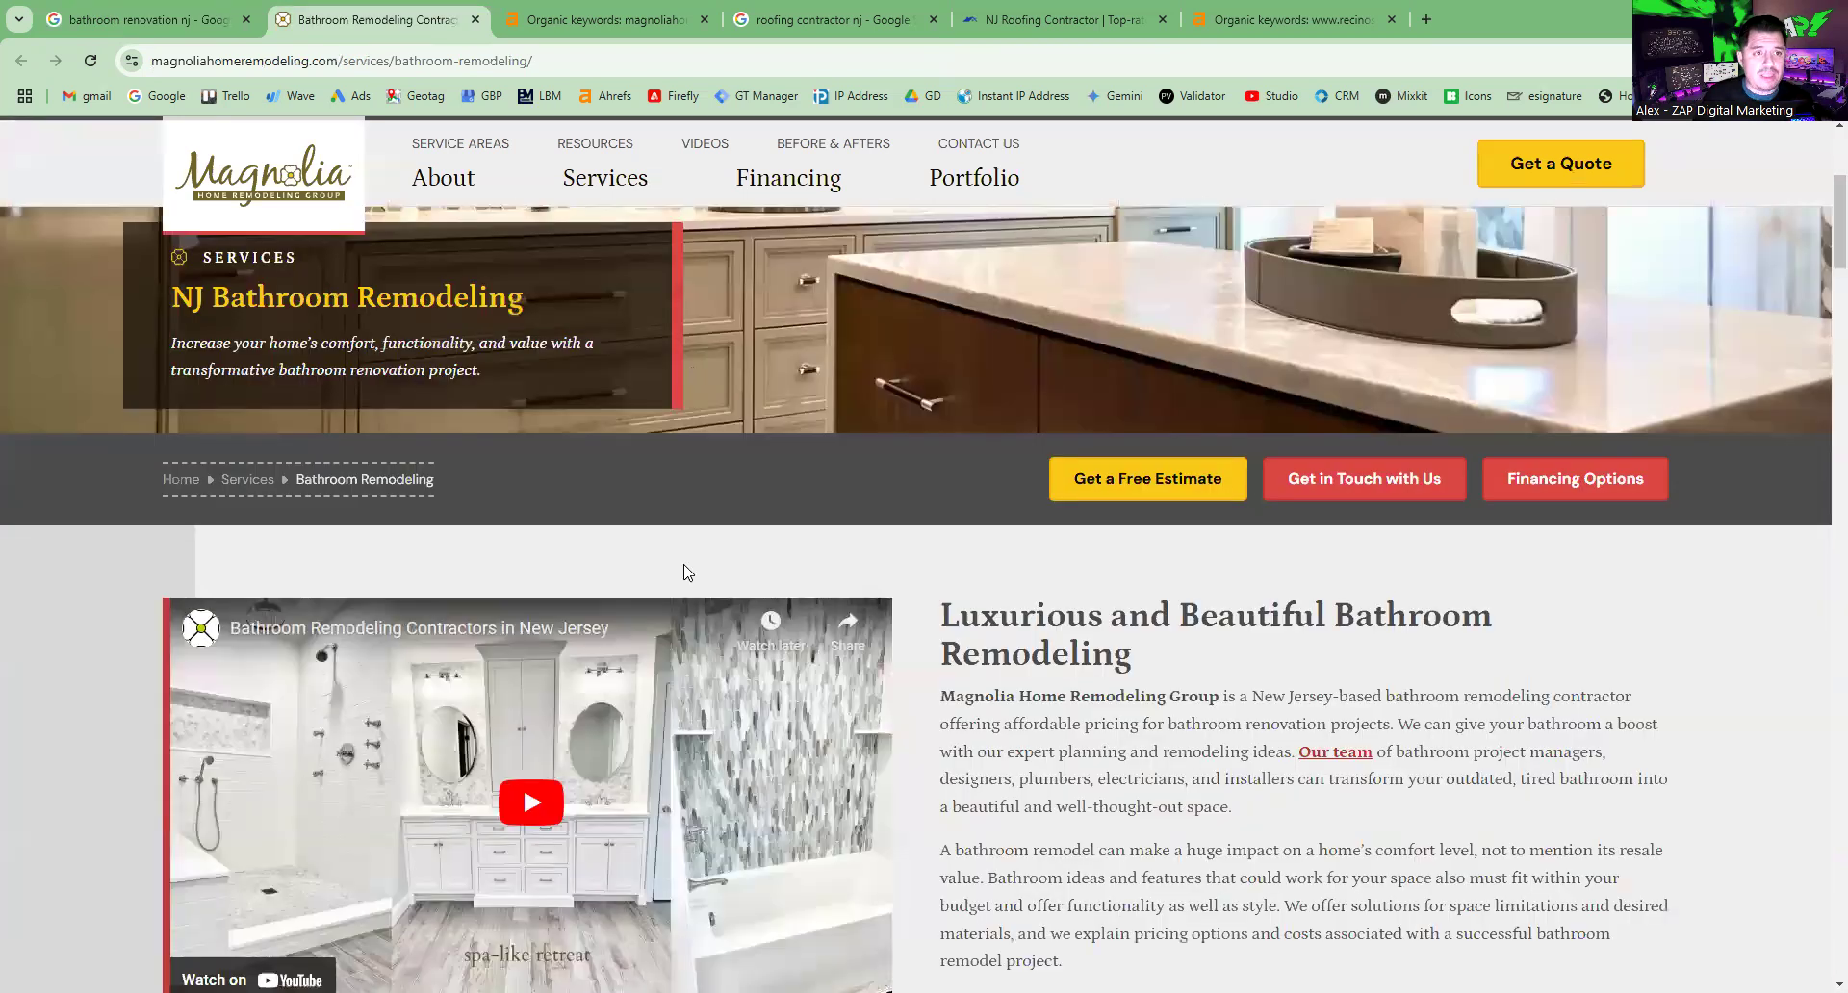
scroll(711, 575, down, 2)
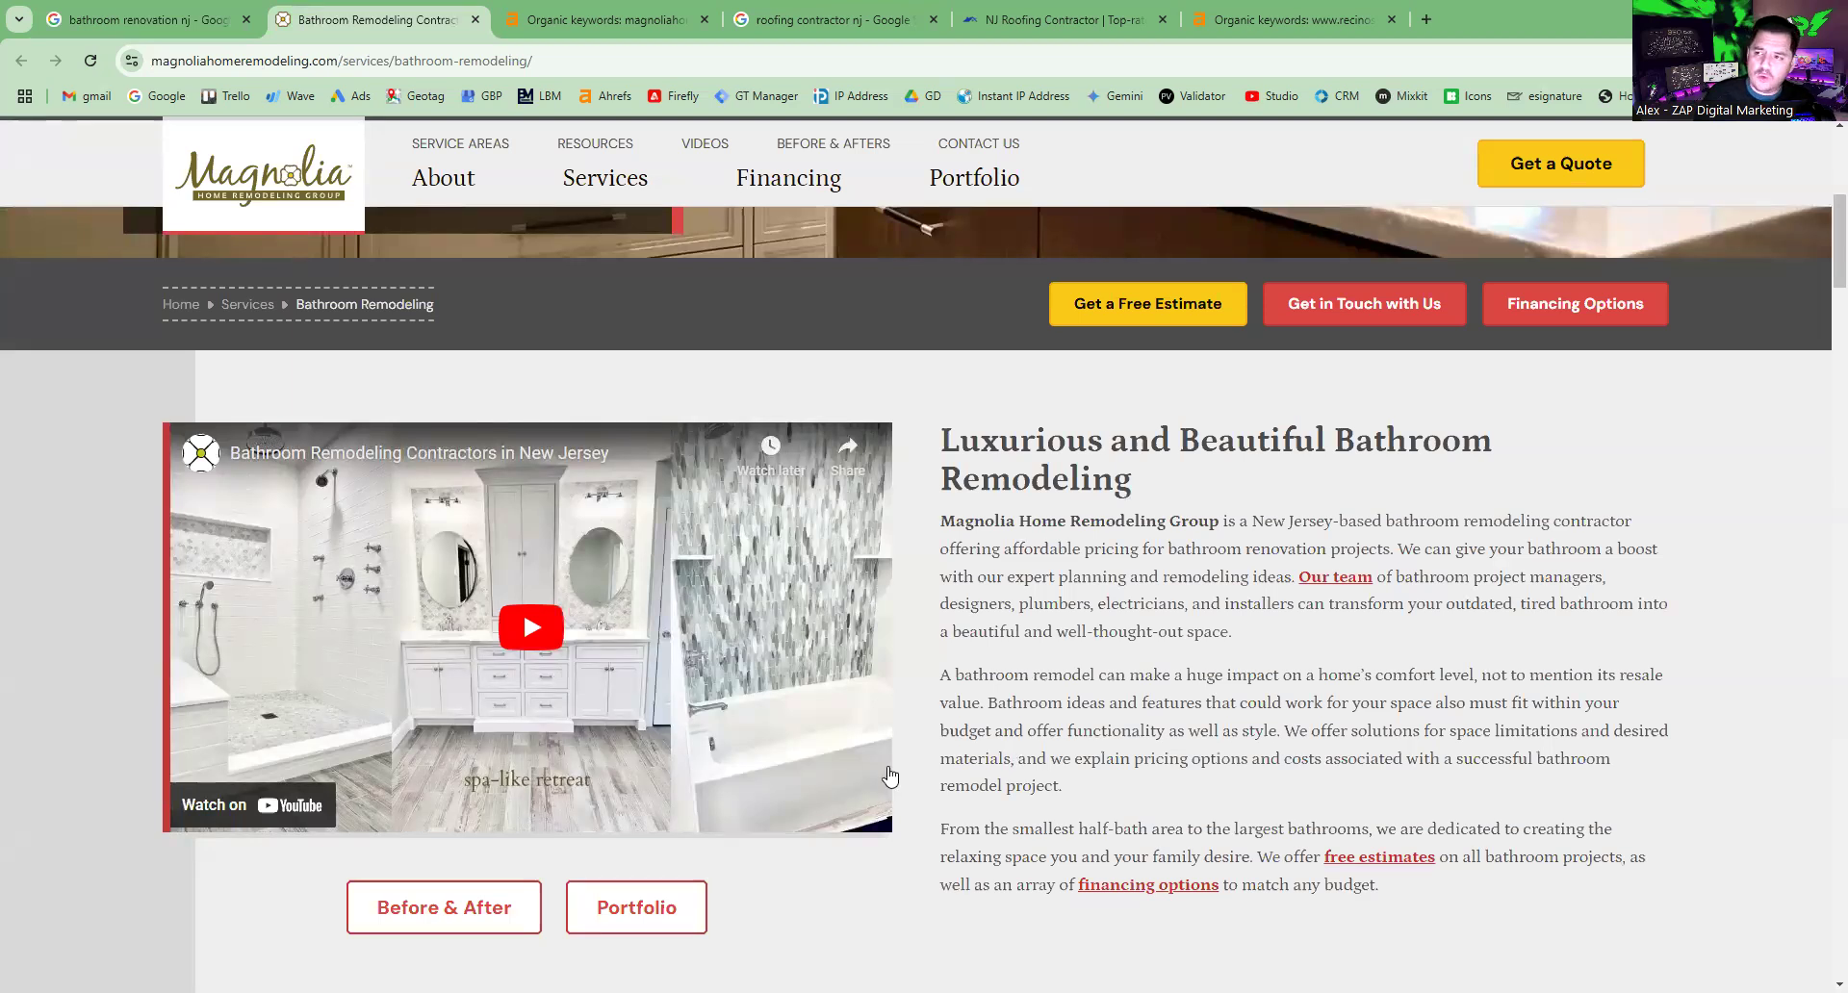
scroll(886, 769, up, 3)
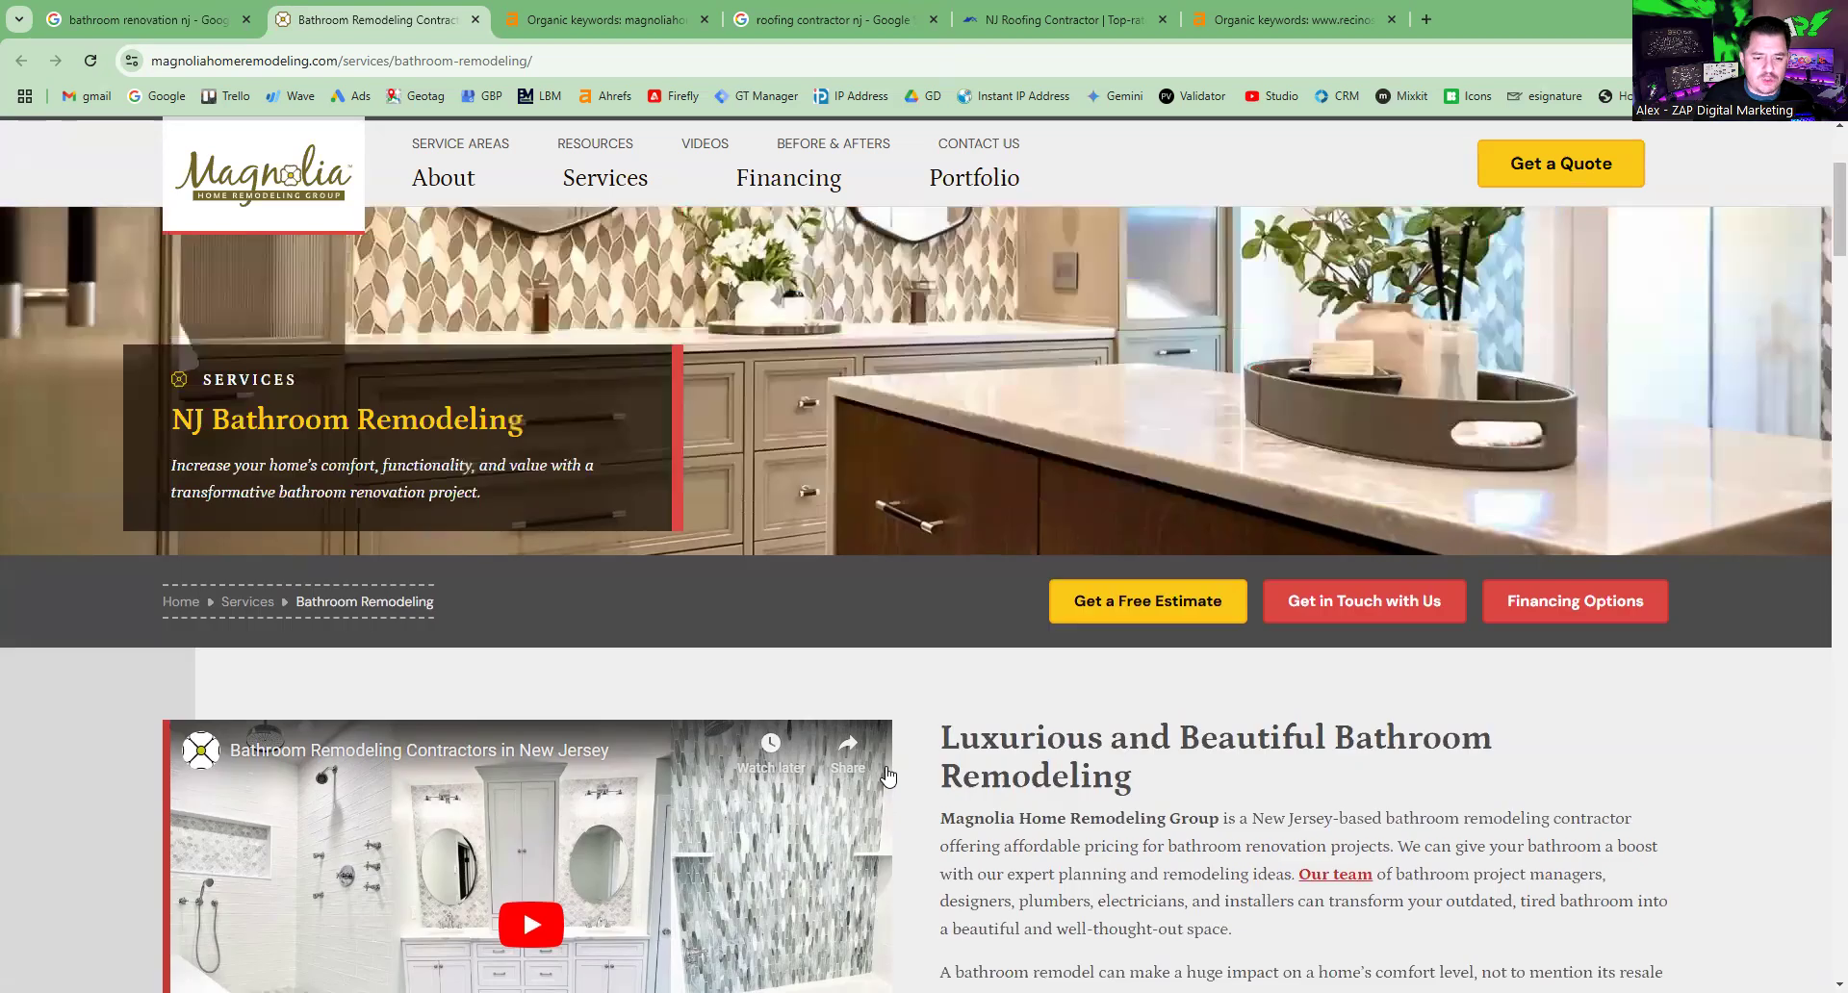
scroll(882, 767, up, 3)
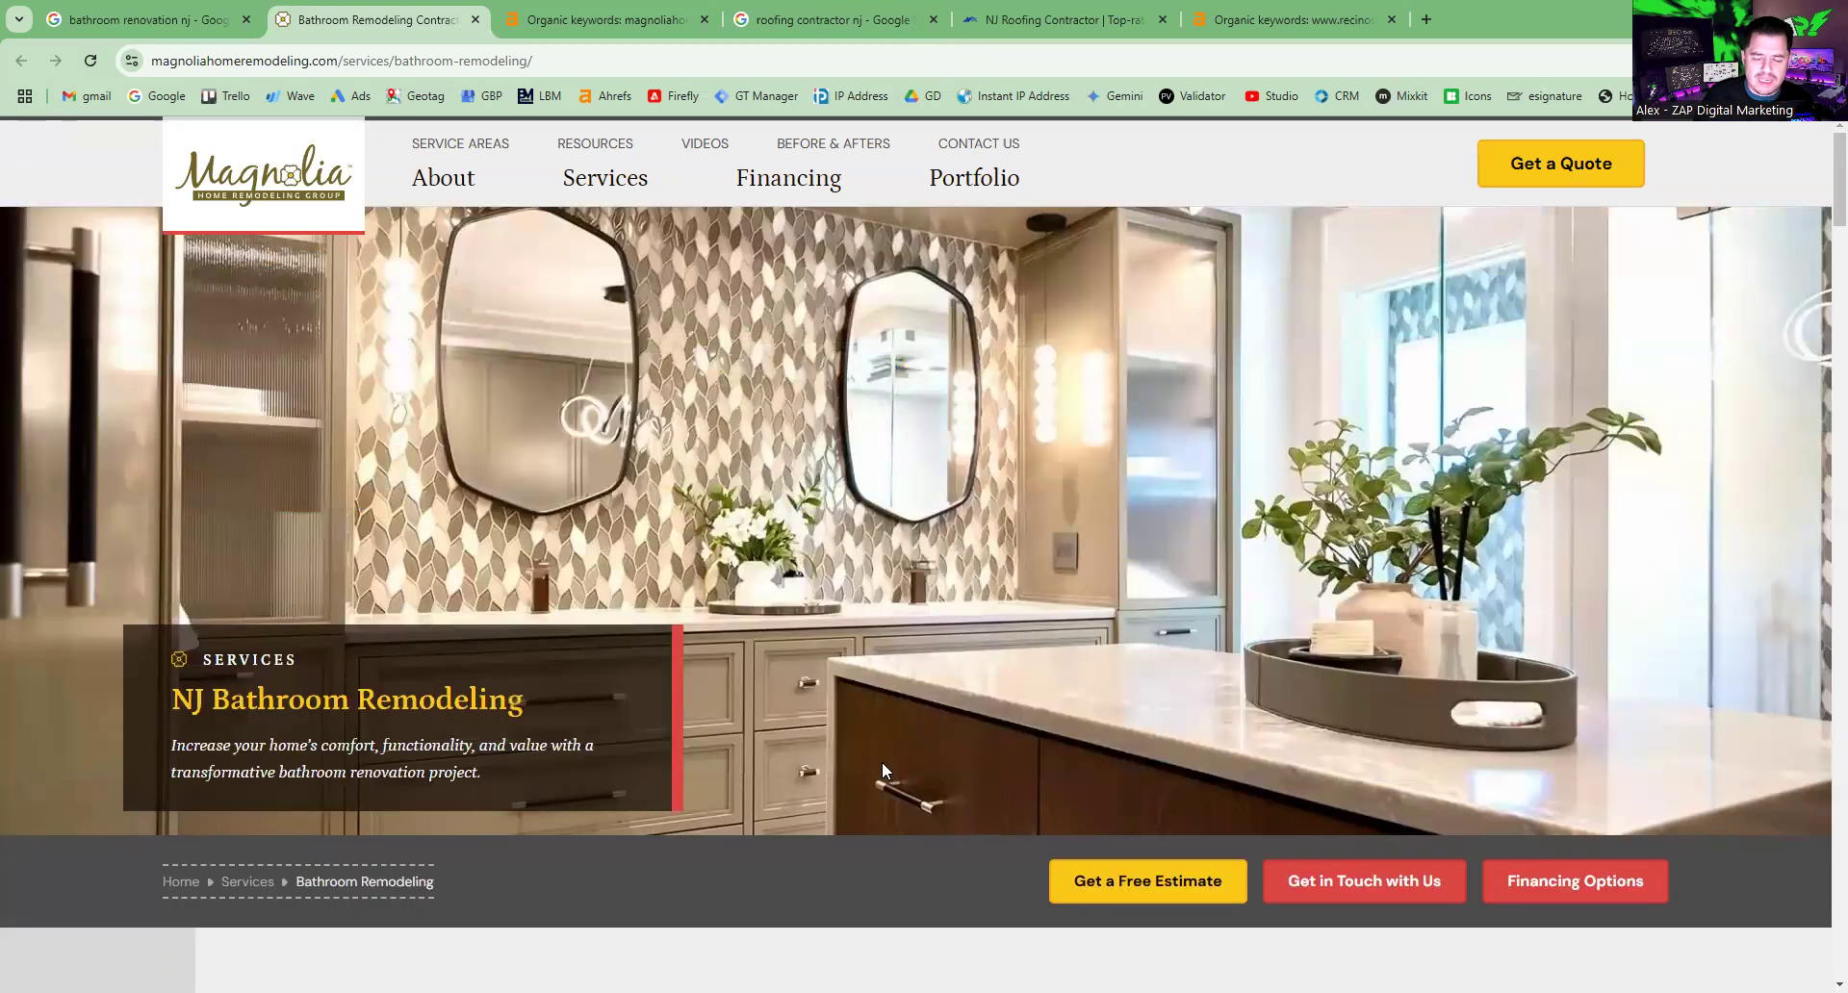